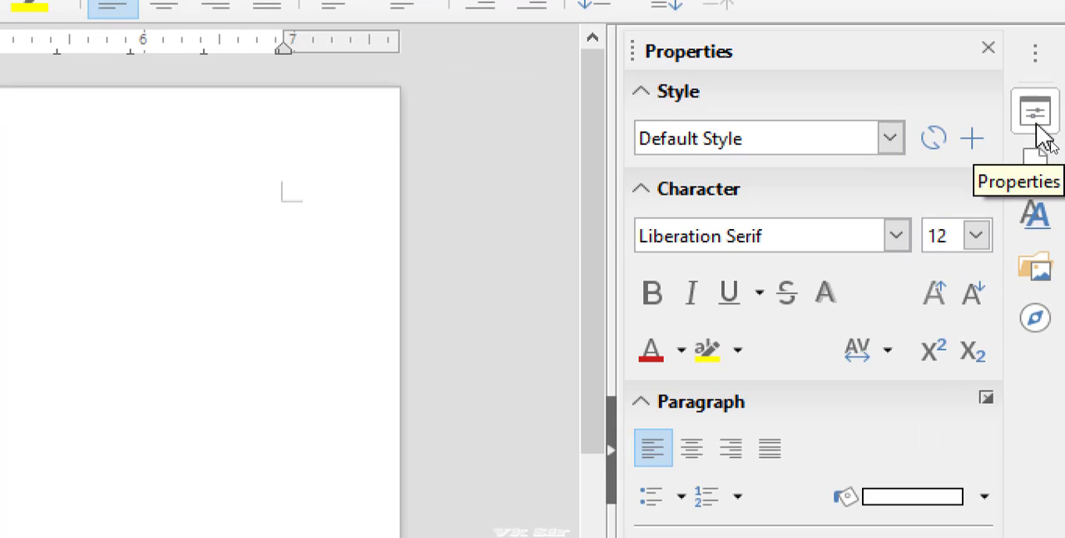
# View the Properties and Page settings in the sidebar and bring up the Styles list
pyautogui.click(1038, 131)
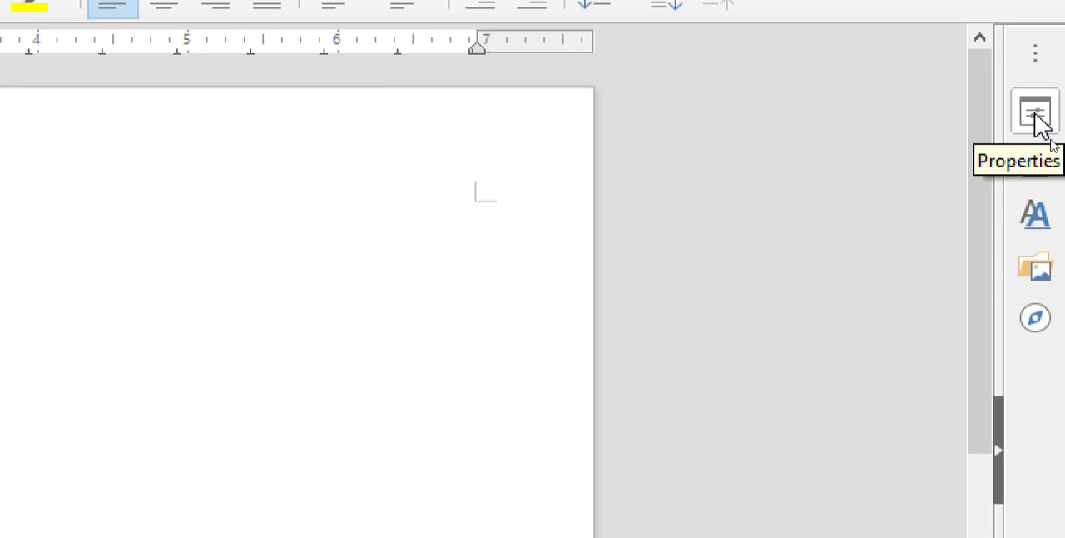
pyautogui.click(1041, 187)
pyautogui.click(1036, 125)
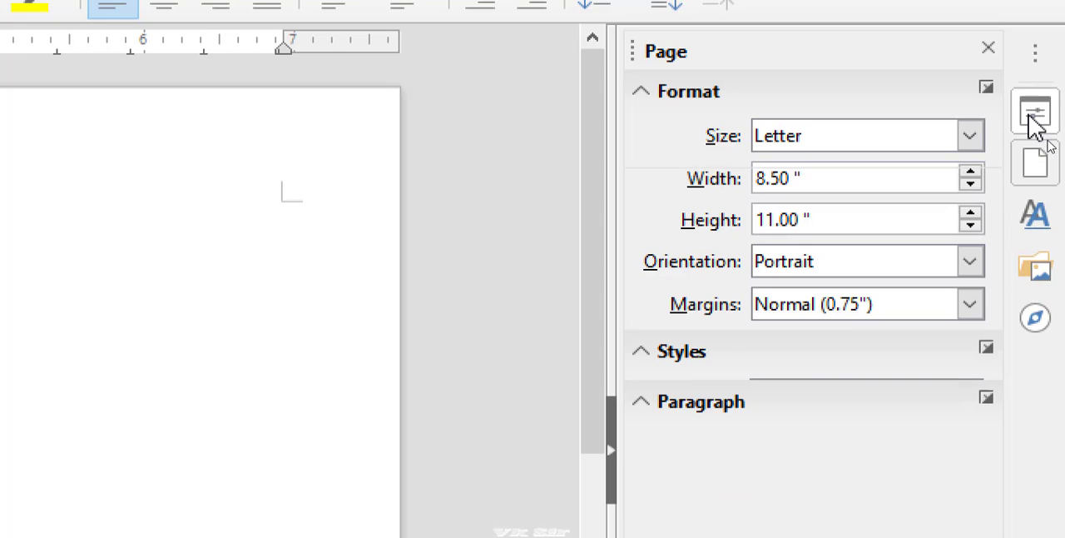
pyautogui.click(1040, 160)
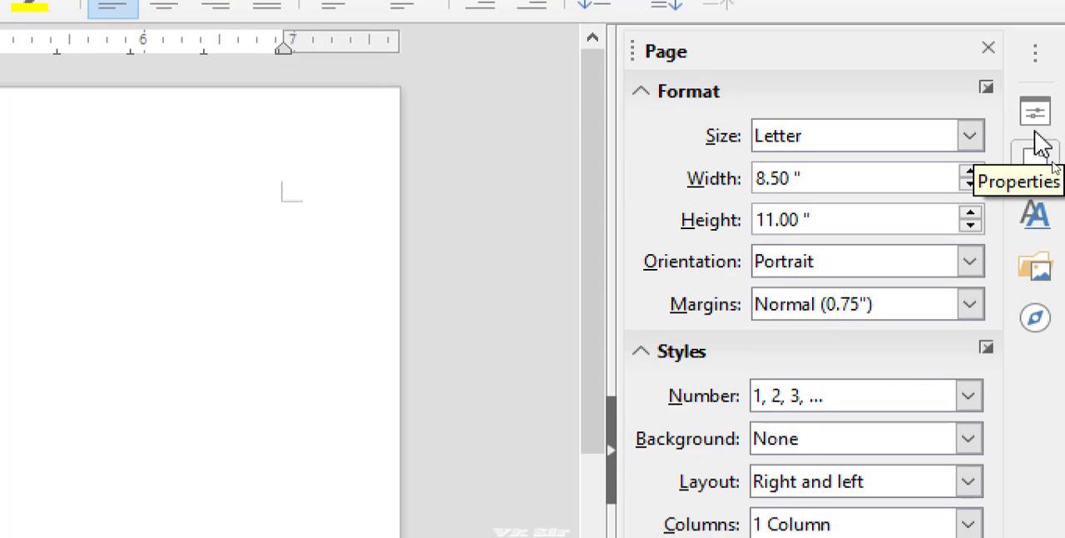
pyautogui.click(1045, 223)
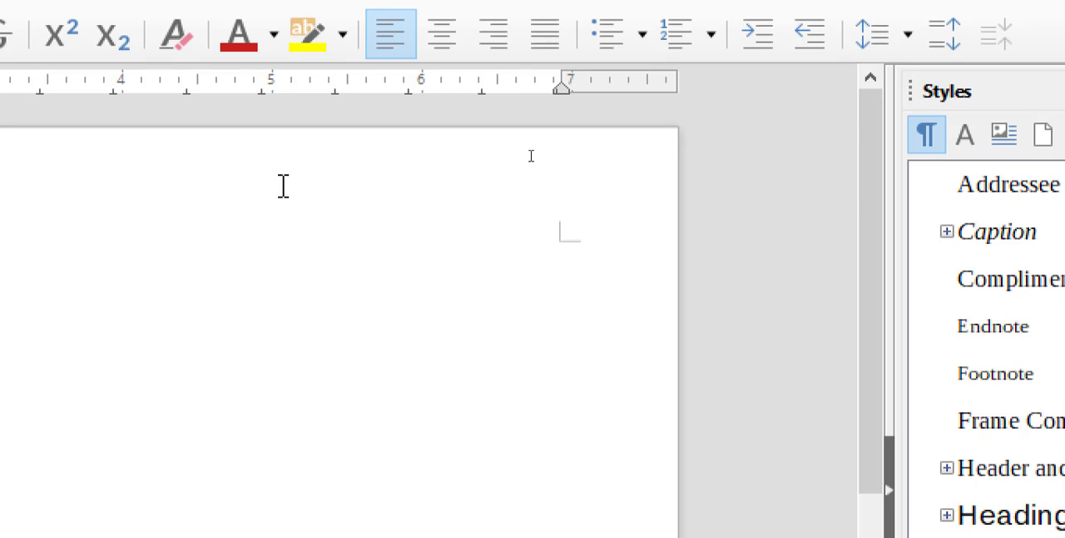
# Write "Welcome to your" on the first line and enlarge the text to 38 pt
pyautogui.moveTo(268, 183)
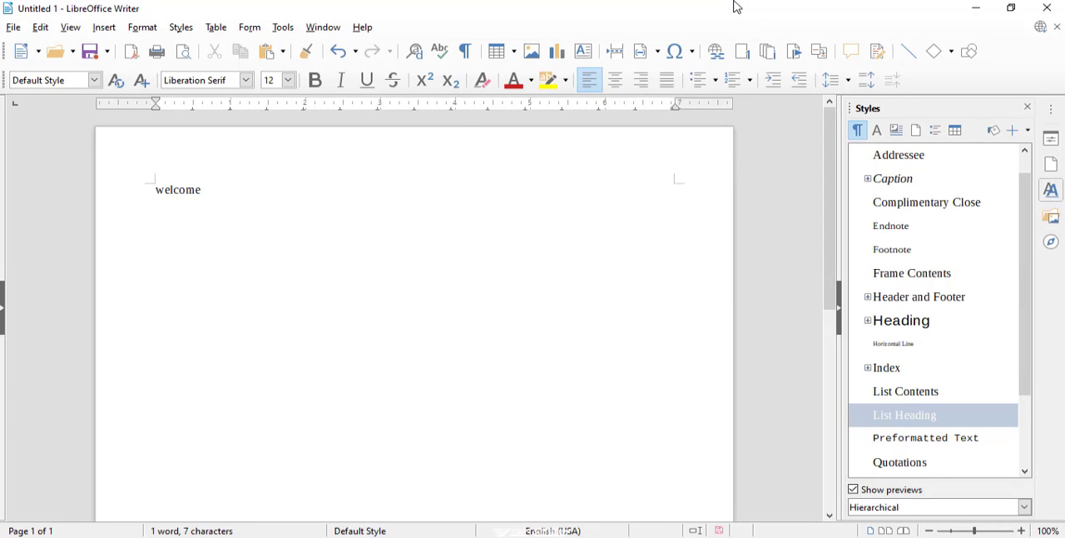
pyautogui.write('to your')
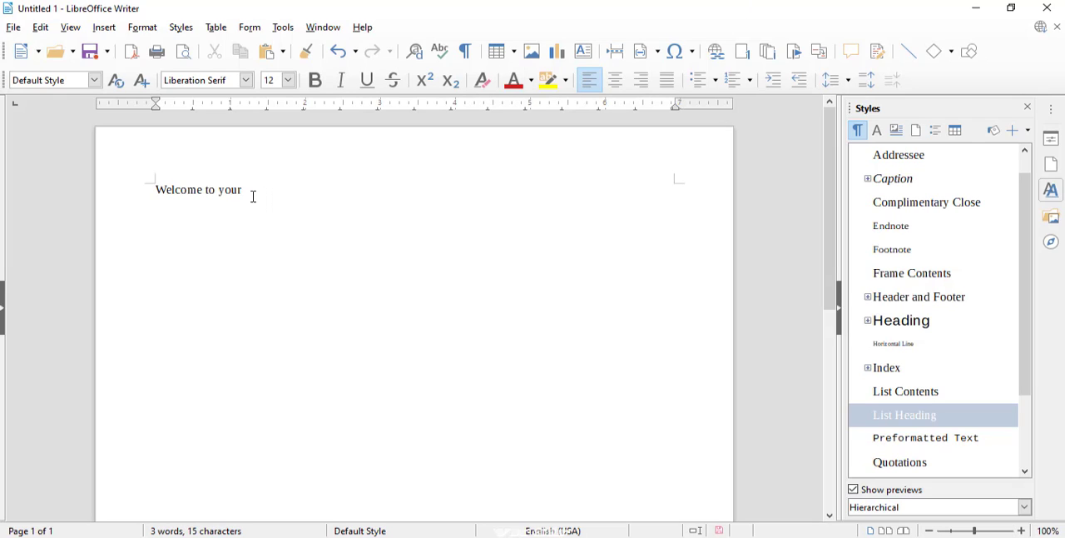
pyautogui.moveTo(241, 191); pyautogui.dragTo(149, 189)
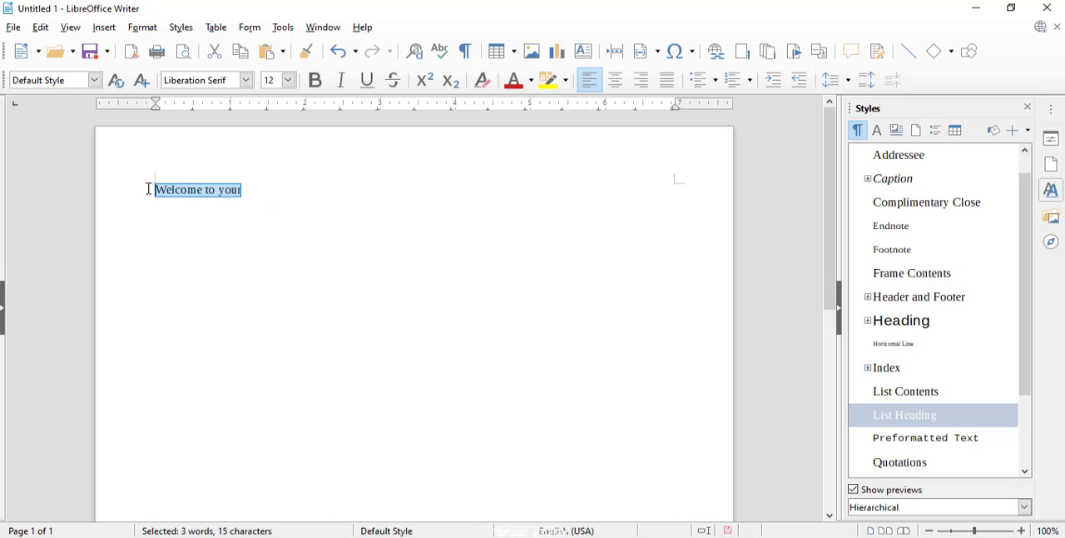
pyautogui.hotkey('ctrl', ']')
pyautogui.hotkey('ctrl', ']')
pyautogui.hotkey('ctrl', ']')
pyautogui.hotkey('ctrl', ']')
pyautogui.hotkey('ctrl', ']')
pyautogui.hotkey('ctrl', ']')
pyautogui.hotkey('ctrl', ']')
pyautogui.hotkey('ctrl', ']')
pyautogui.hotkey('ctrl', ']')
pyautogui.hotkey('ctrl', ']')
pyautogui.hotkey('ctrl', ']')
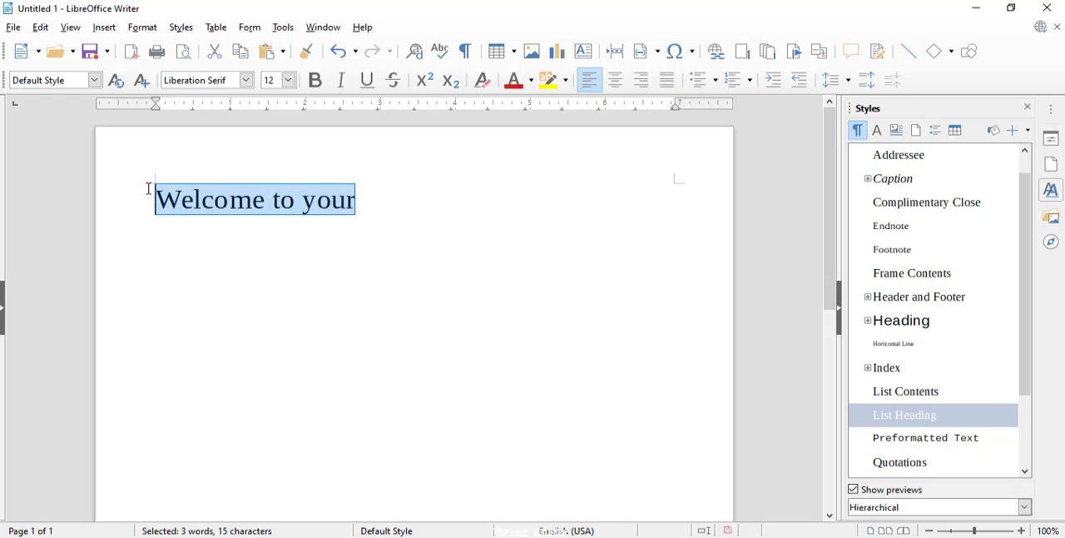
pyautogui.hotkey('ctrl', ']')
pyautogui.hotkey('ctrl', ']')
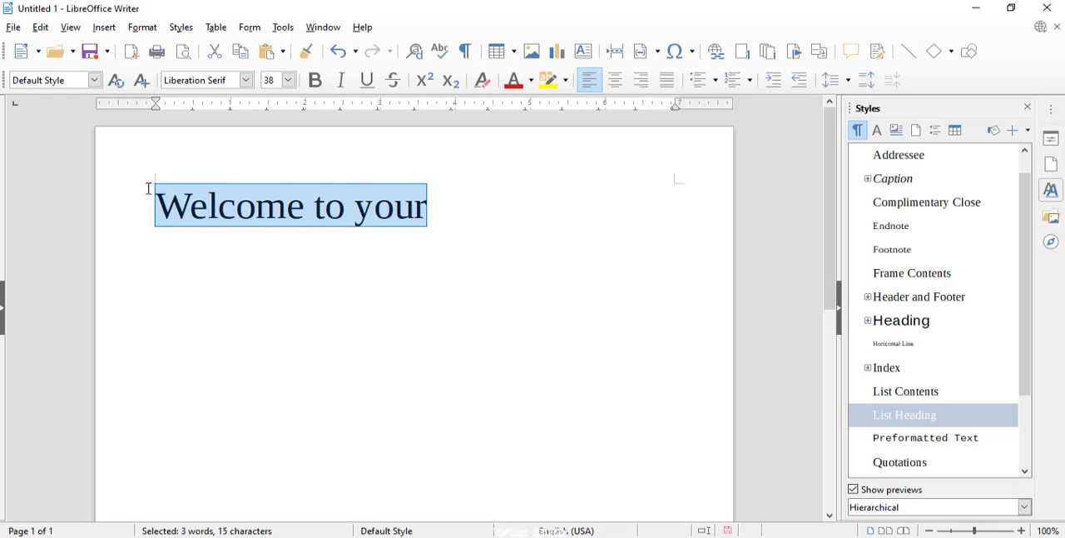
pyautogui.click(348, 200)
pyautogui.moveTo(156, 205); pyautogui.dragTo(396, 208)
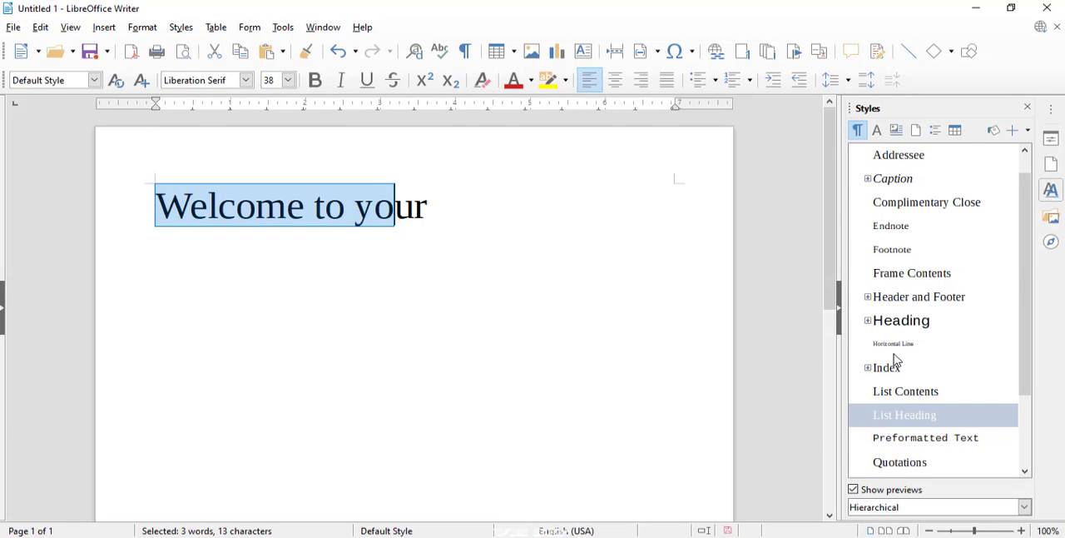
pyautogui.moveTo(1023, 264); pyautogui.dragTo(1007, 351)
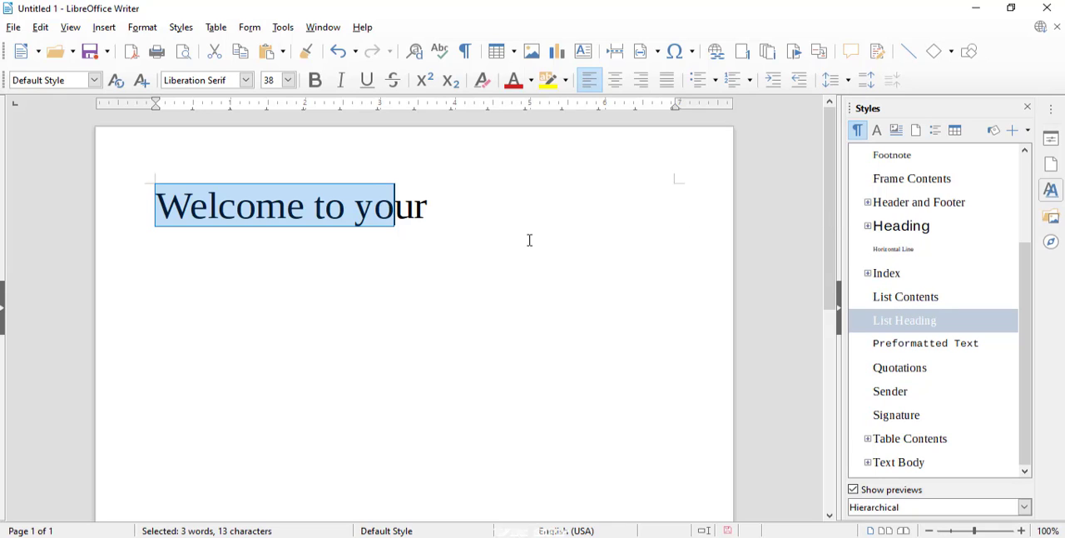
pyautogui.moveTo(433, 202); pyautogui.dragTo(154, 204)
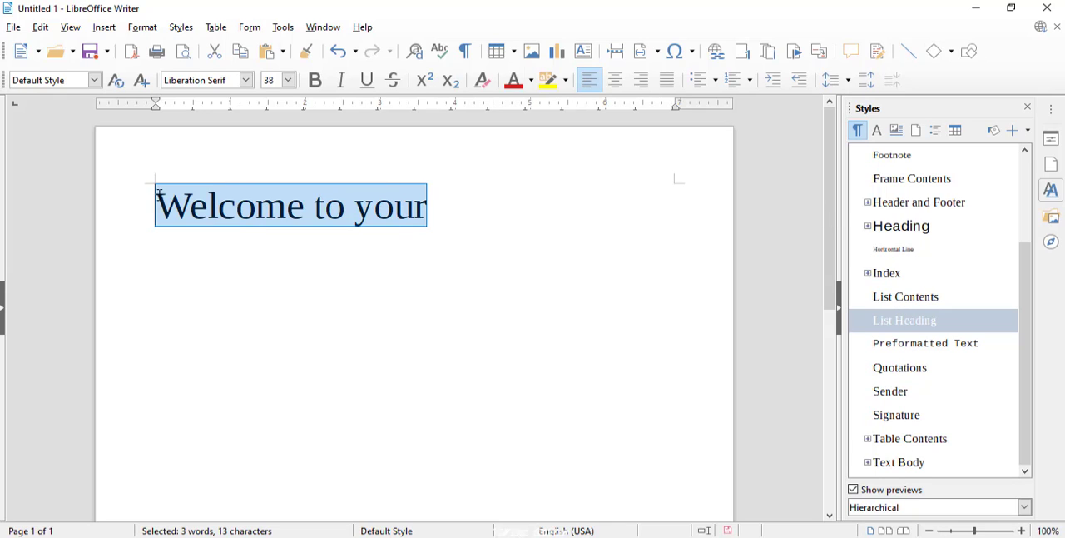
pyautogui.click(433, 213)
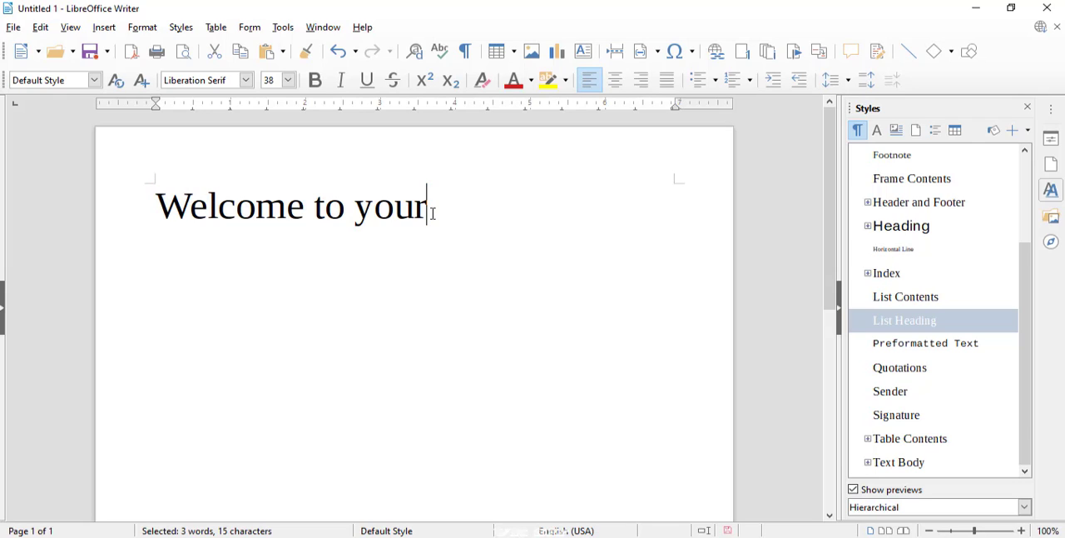
pyautogui.hotkey('shift', 'Left')
pyautogui.hotkey('shift', 'Left')
pyautogui.hotkey('shift', 'Left')
pyautogui.hotkey('shift', 'Left')
pyautogui.hotkey('shift', 'Left')
pyautogui.hotkey('shift', 'Left')
pyautogui.hotkey('shift', 'Left')
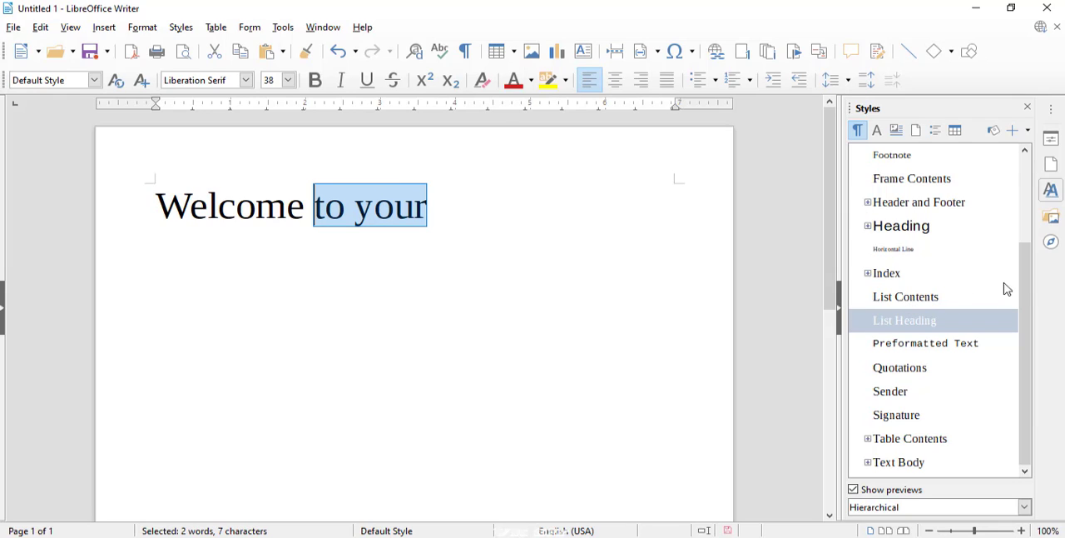
pyautogui.scroll(1, 986, 280)
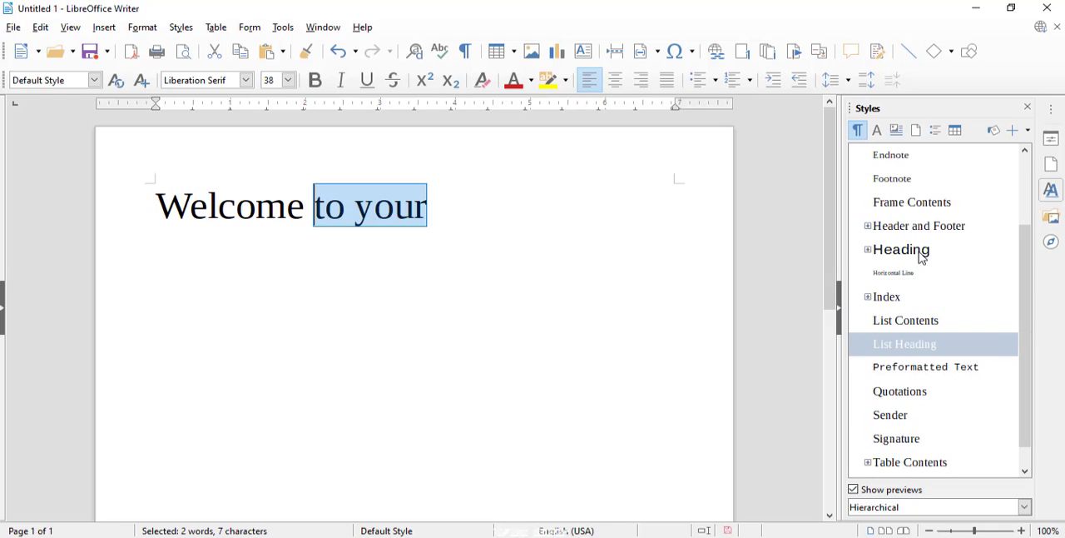
# Apply the Heading paragraph style to the whole line "Welcome to your" and replace it with the Caption style
pyautogui.moveTo(428, 206); pyautogui.dragTo(138, 195)
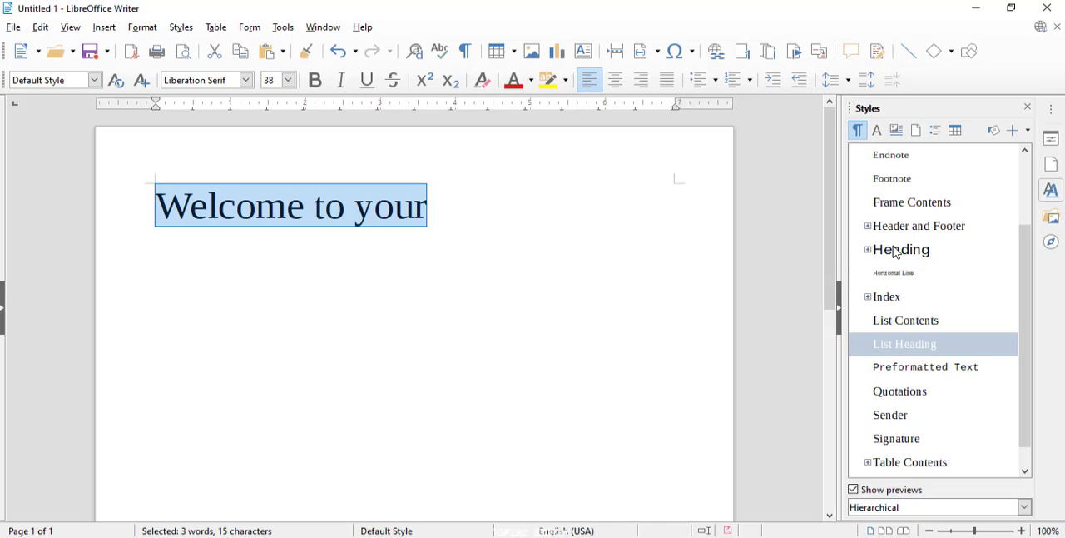
pyautogui.doubleClick(896, 252)
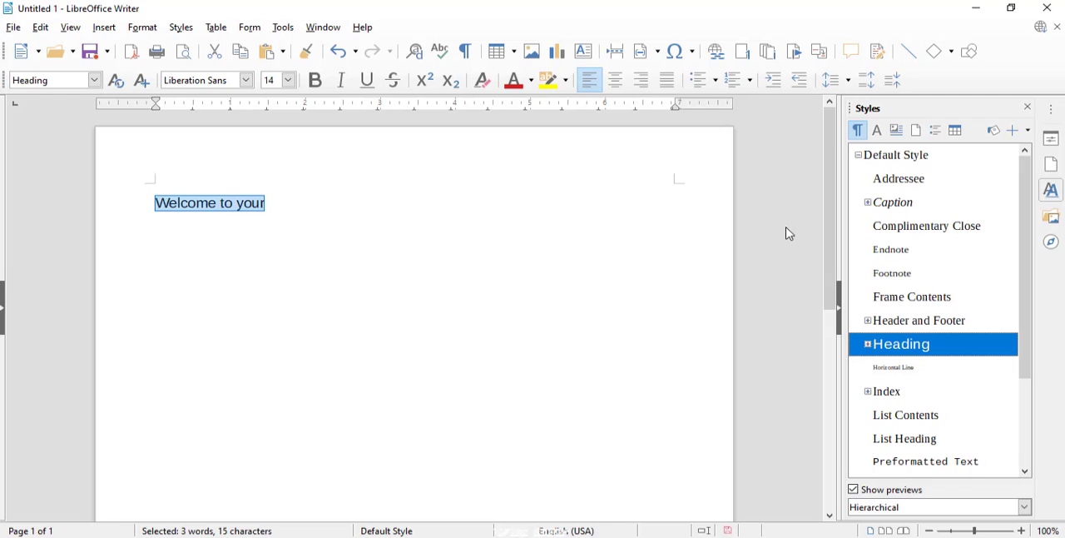
pyautogui.doubleClick(893, 211)
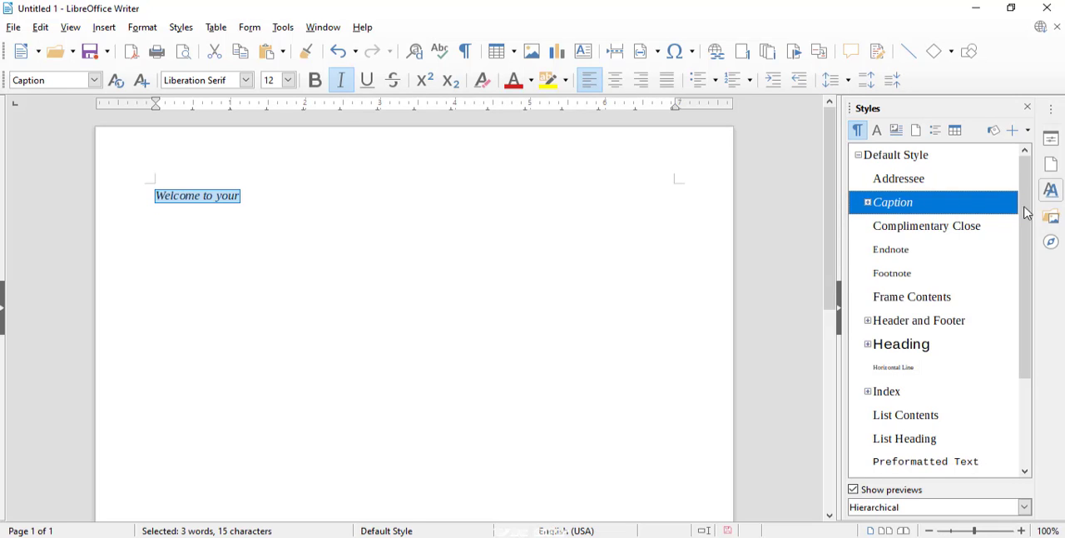
pyautogui.moveTo(1027, 226); pyautogui.dragTo(1002, 192)
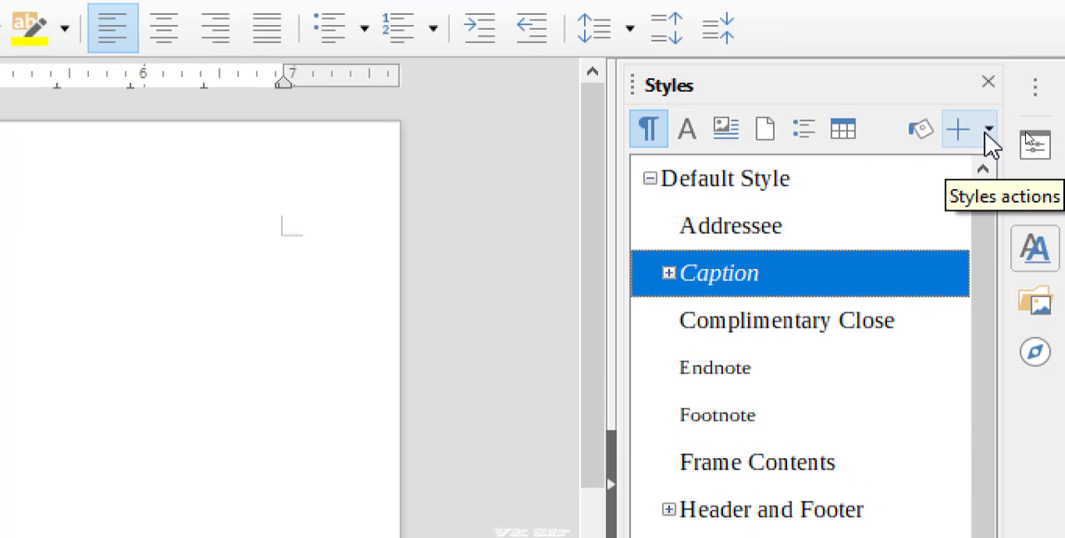
pyautogui.click(989, 131)
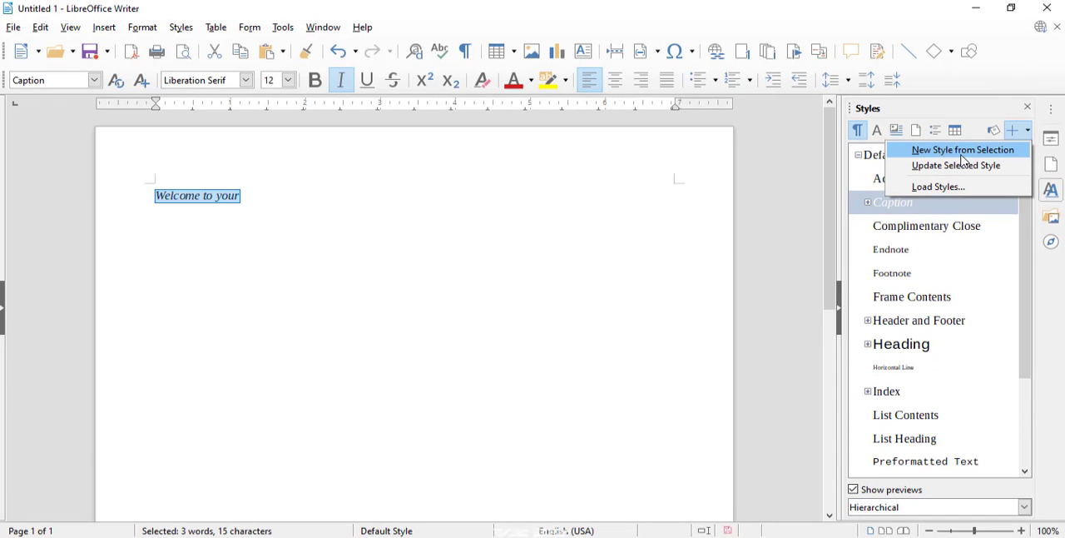
pyautogui.click(335, 203)
# Add the word "computer" a few lines below "Welcome to your" and select it
pyautogui.click(287, 198)
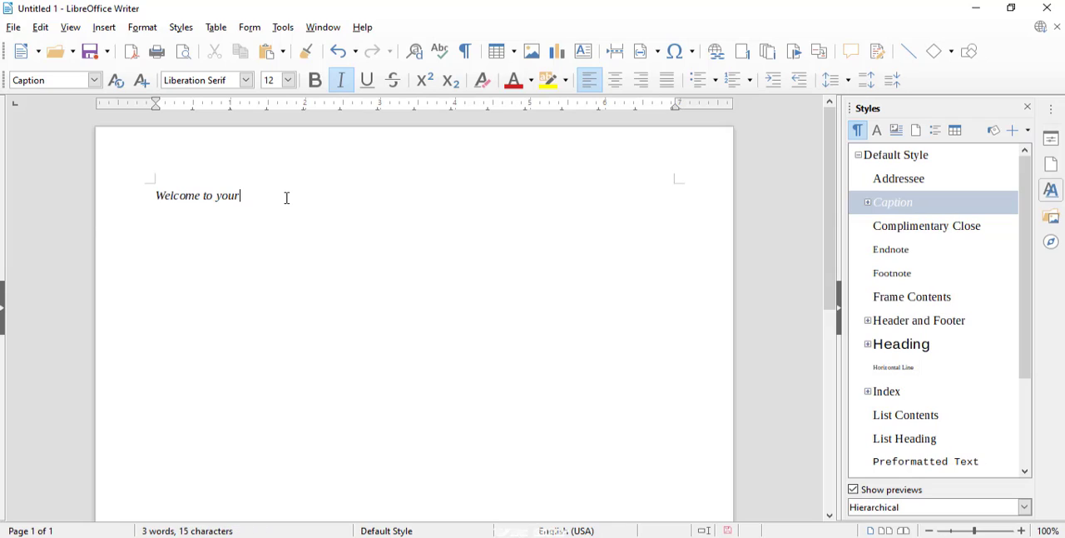
pyautogui.write('computer')
pyautogui.doubleClick(193, 273)
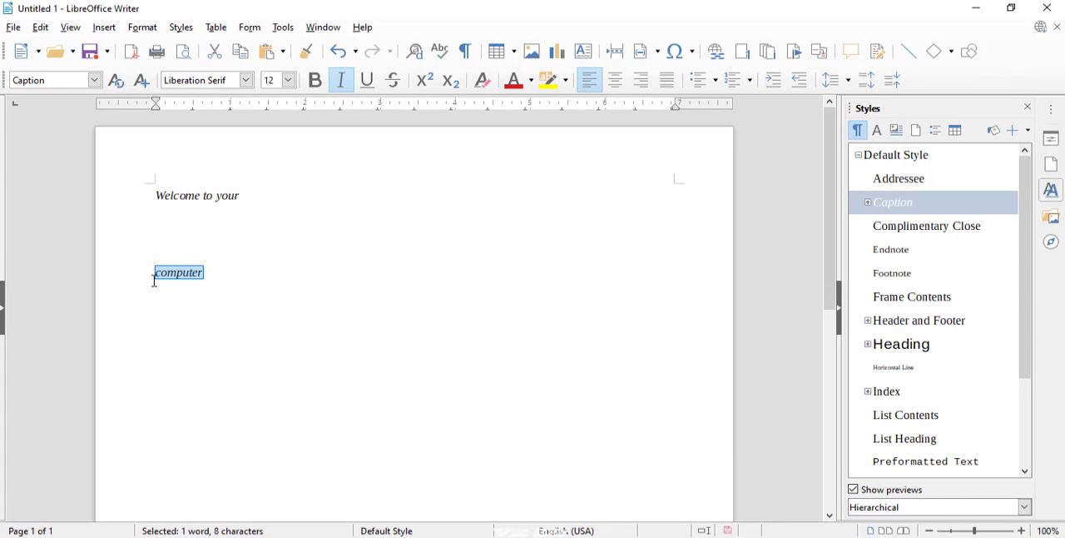
pyautogui.press('Right')
pyautogui.moveTo(208, 271); pyautogui.dragTo(120, 257)
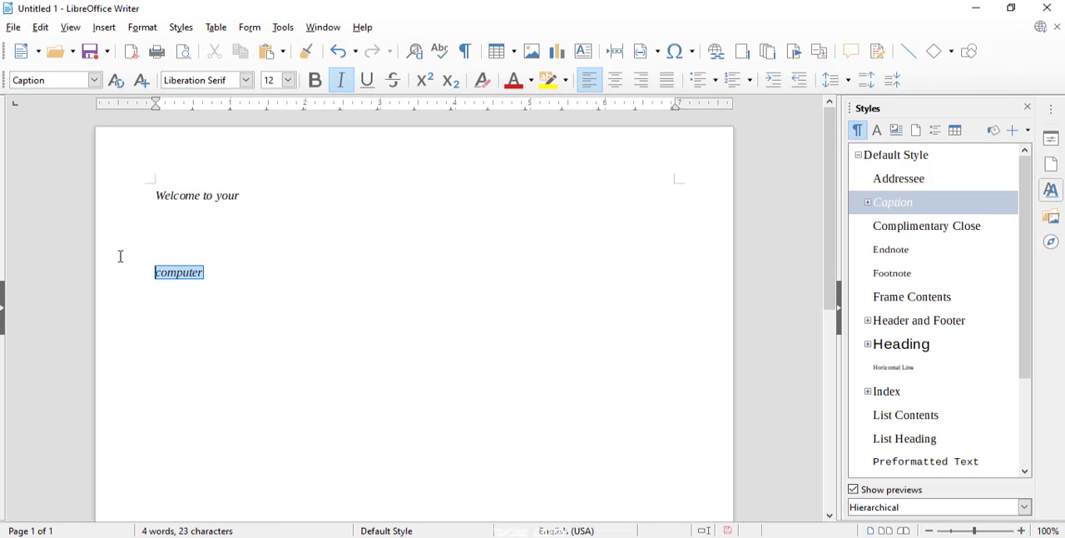
# Highlight the selected word "computer" in yellow and clear the highlighting
pyautogui.click(546, 81)
pyautogui.click(531, 81)
pyautogui.click(567, 84)
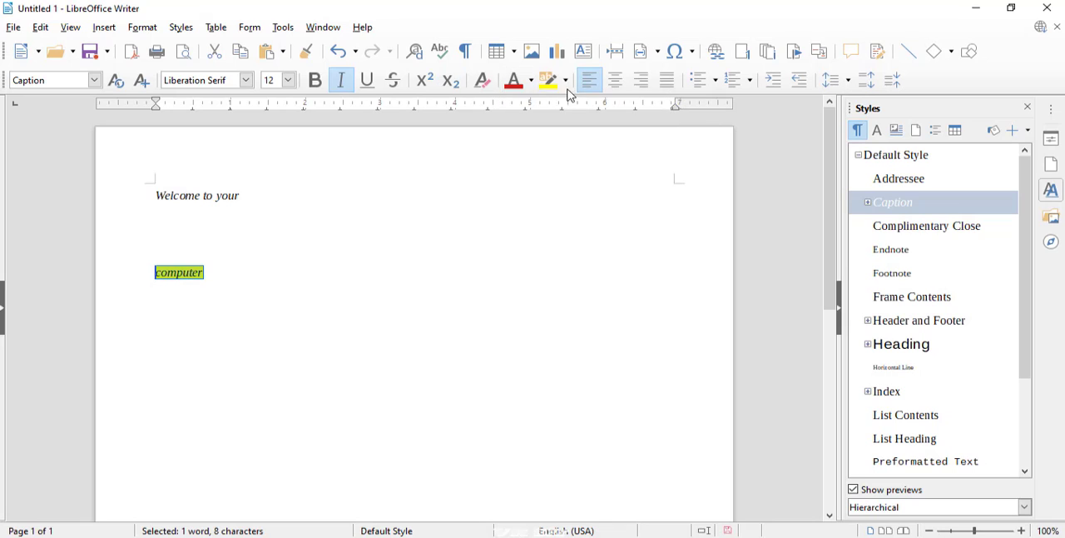
pyautogui.click(569, 88)
pyautogui.click(566, 128)
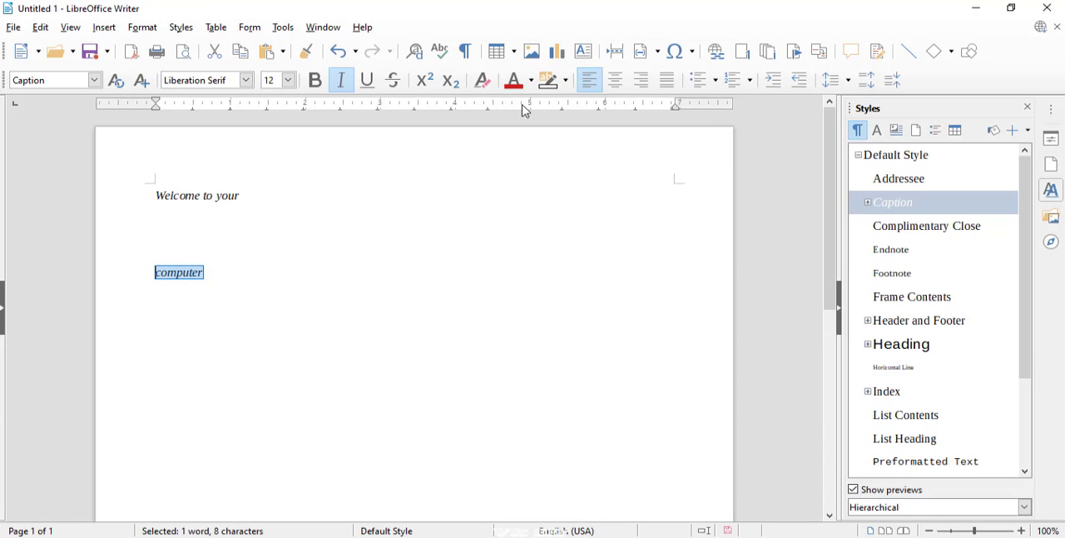
# Format the selected word "computer" as orange-red, bold, non-italic text at 22 pt
pyautogui.click(529, 86)
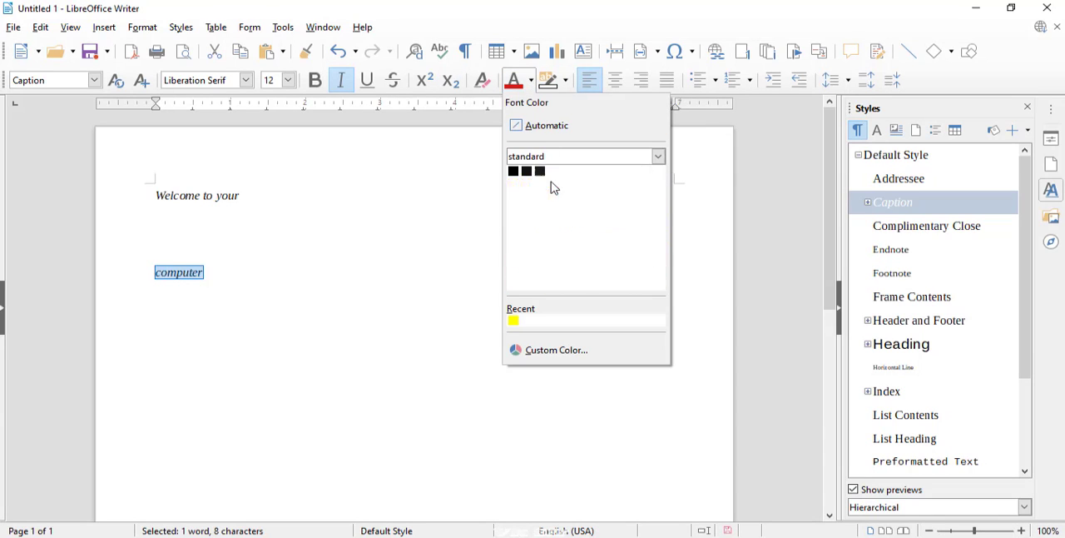
pyautogui.click(554, 186)
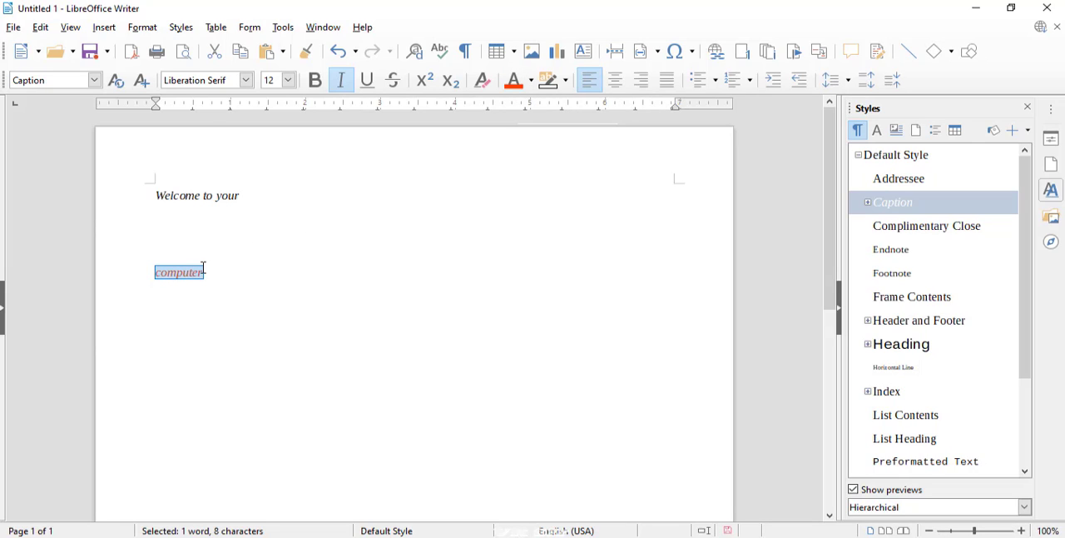
pyautogui.hotkey('ctrl', ']')
pyautogui.hotkey('ctrl', ']')
pyautogui.hotkey('ctrl', ']')
pyautogui.hotkey('ctrl', ']')
pyautogui.hotkey('ctrl', ']')
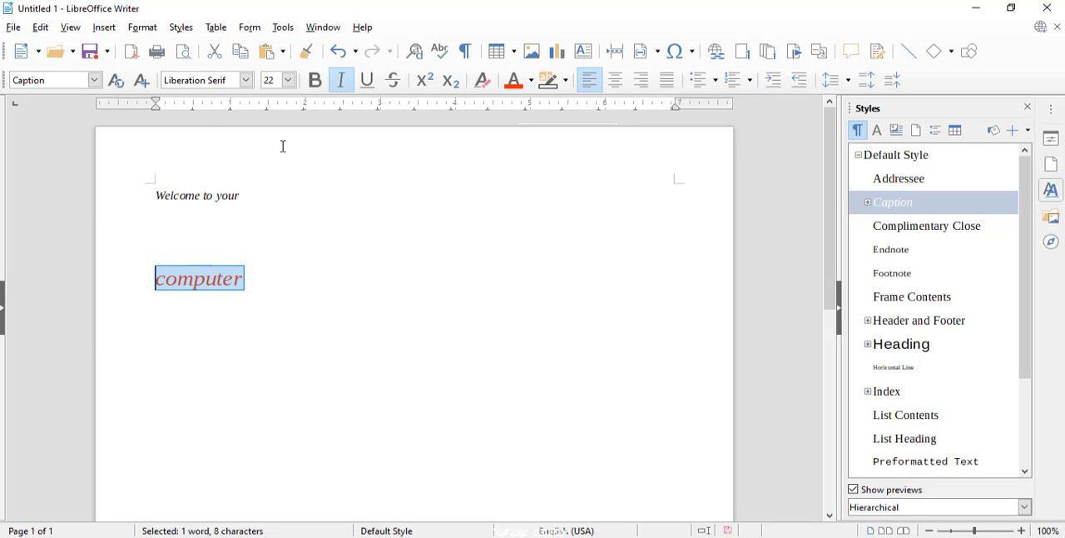
pyautogui.click(342, 87)
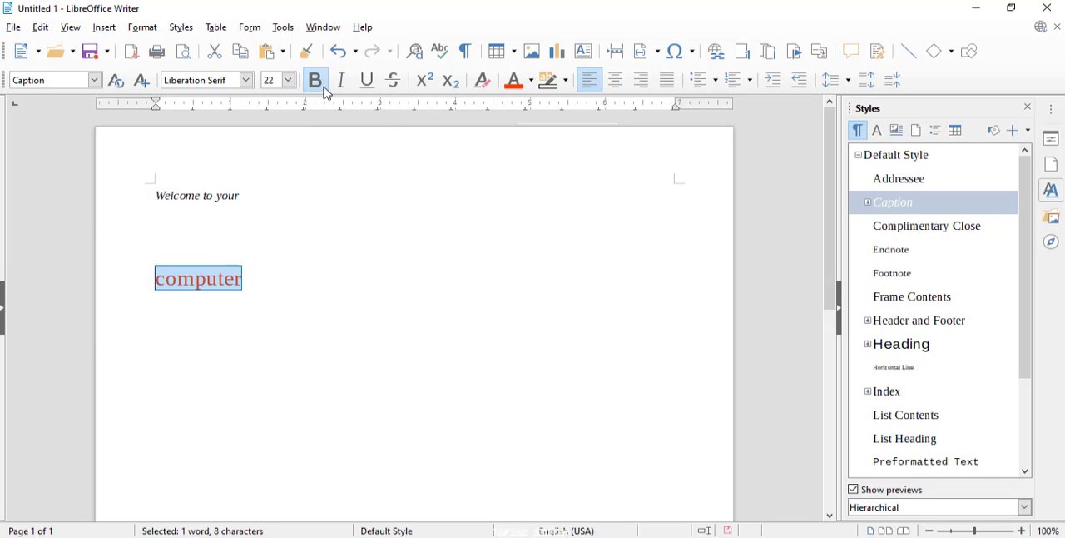
pyautogui.click(325, 88)
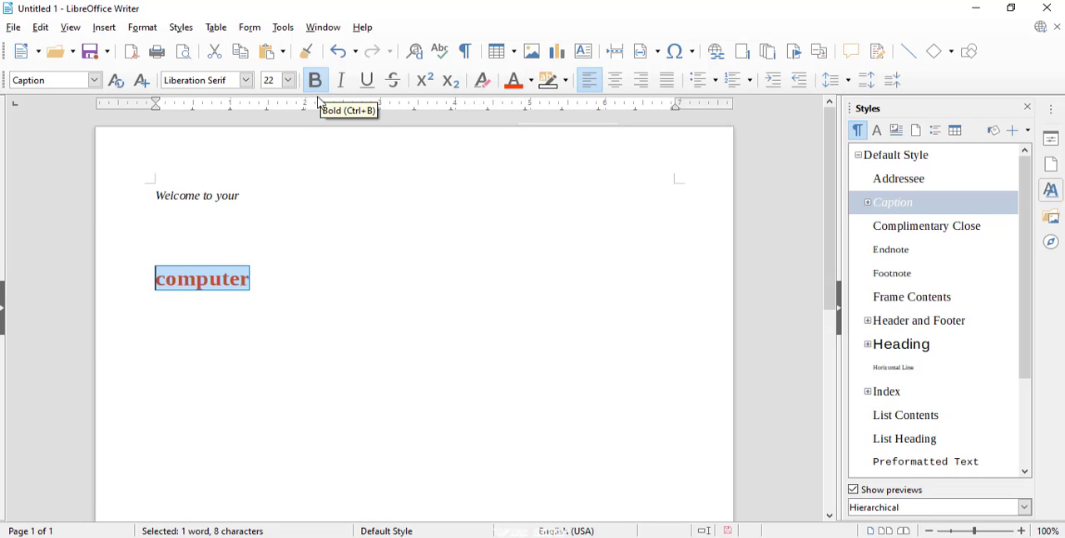
# Replace the initial letter of "computer" with a capital "C"
pyautogui.click(172, 280)
pyautogui.press('BackSpace')
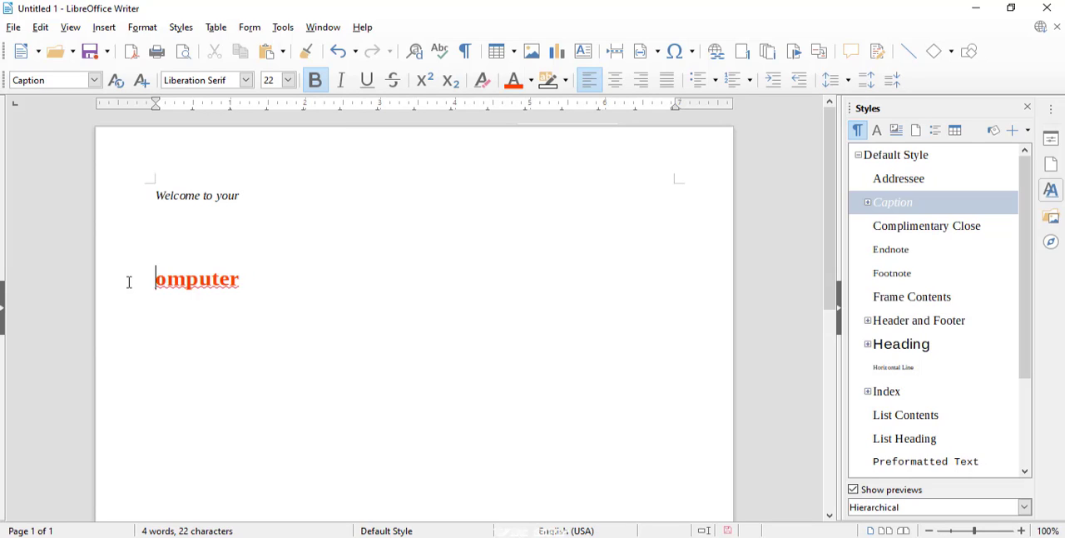
pyautogui.write('C')
# Create a new paragraph style named "new st" from the formatted word "Computer"
pyautogui.moveTo(256, 280); pyautogui.dragTo(155, 280)
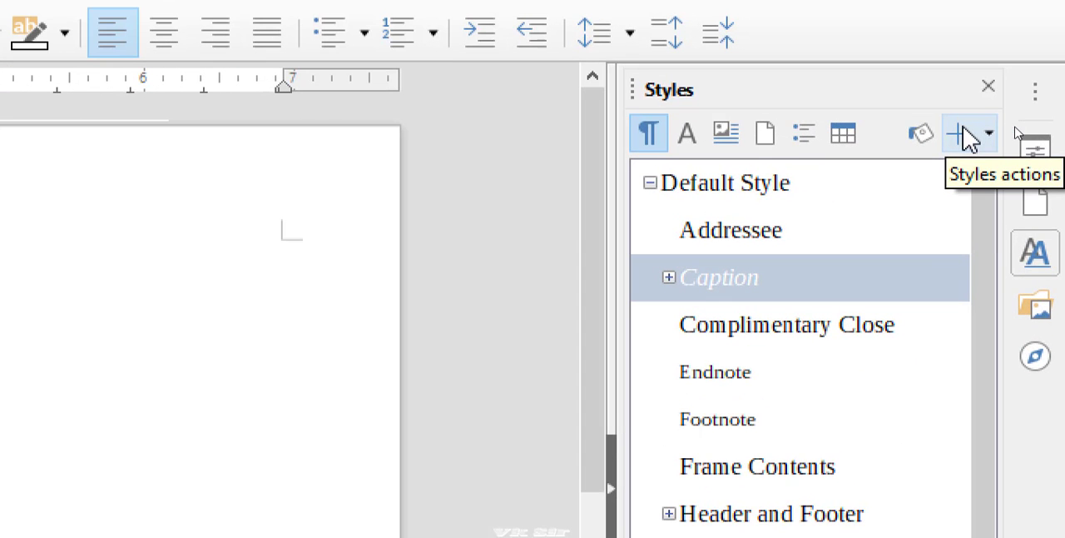
pyautogui.click(994, 135)
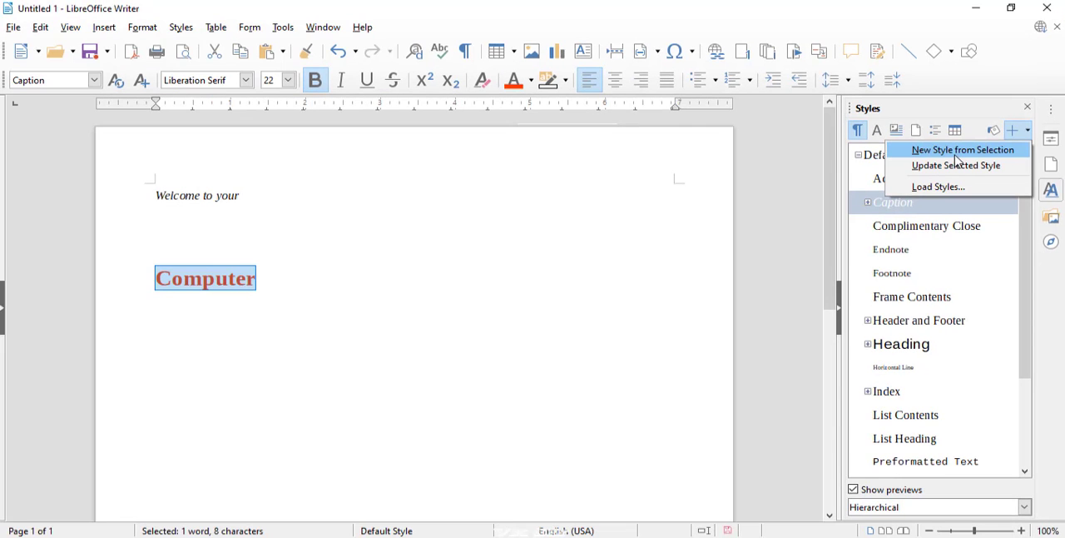
pyautogui.click(845, 179)
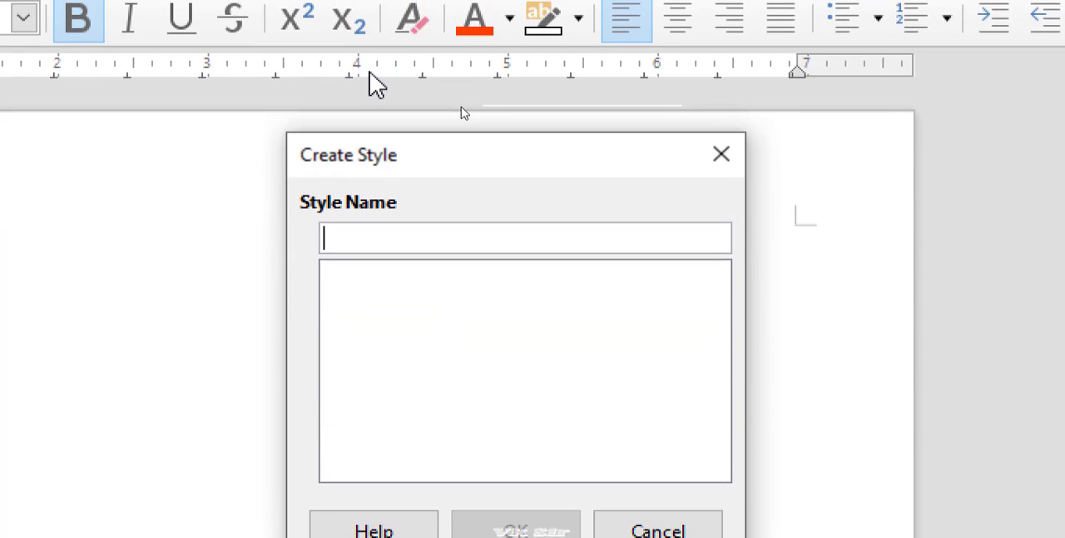
pyautogui.write('new')
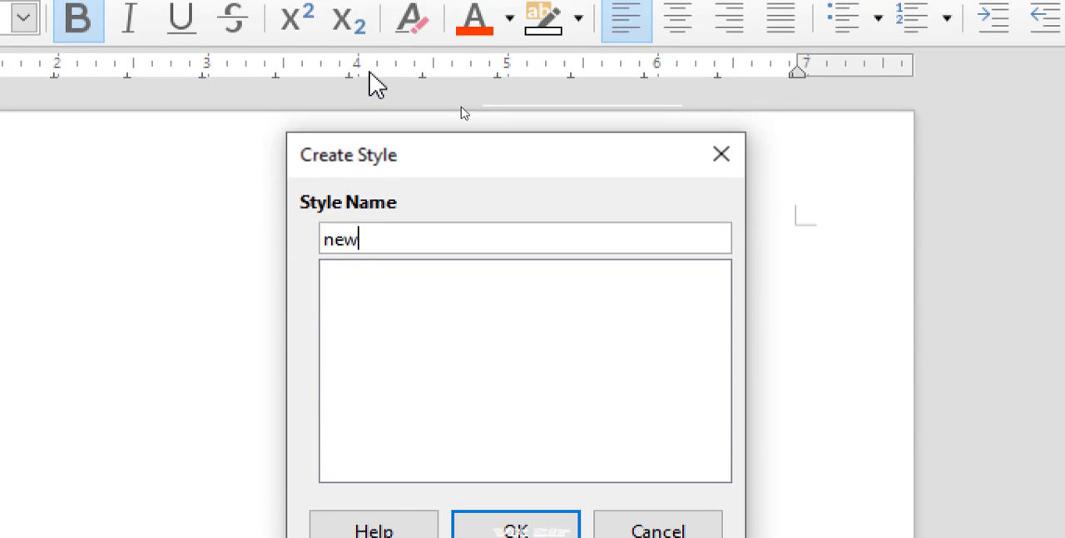
pyautogui.write(' st')
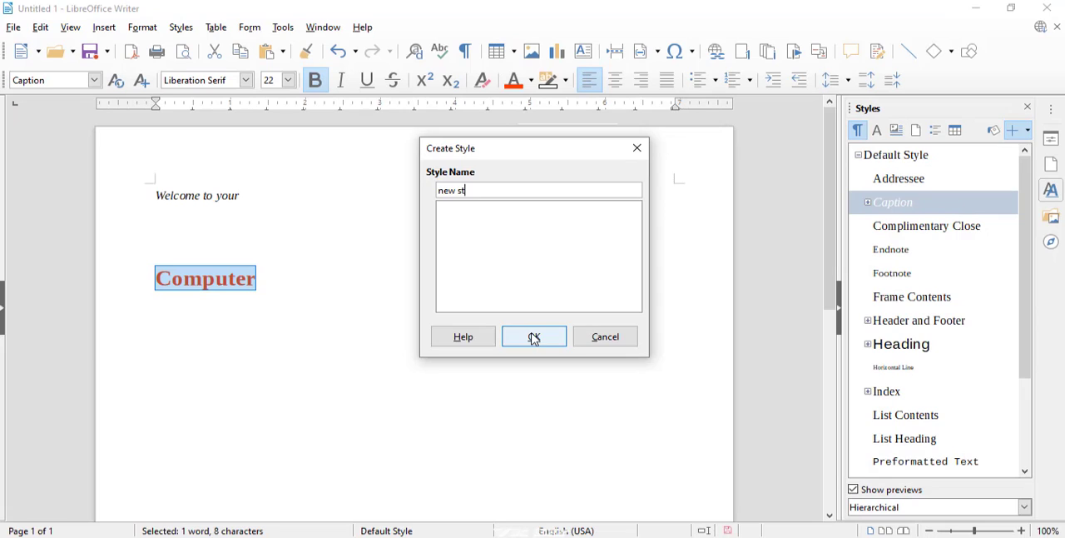
pyautogui.click(535, 338)
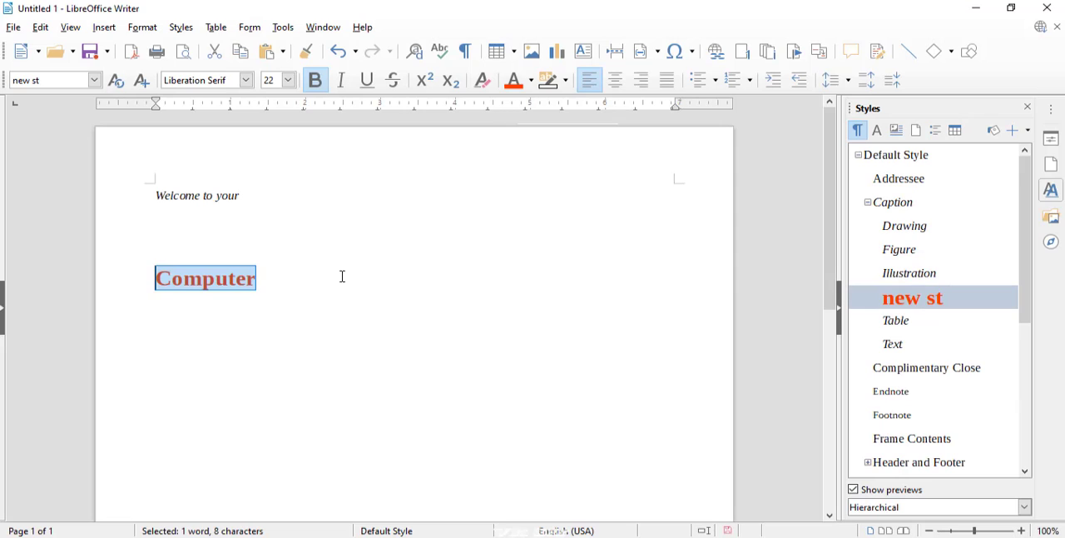
# Add filler lines below "Welcome to your": "lkfdjslfkdjs", a blank line, "sdf", "d", "s", "fd" and "s"
pyautogui.click(342, 276)
pyautogui.moveTo(258, 198); pyautogui.dragTo(158, 189)
pyautogui.click(245, 196)
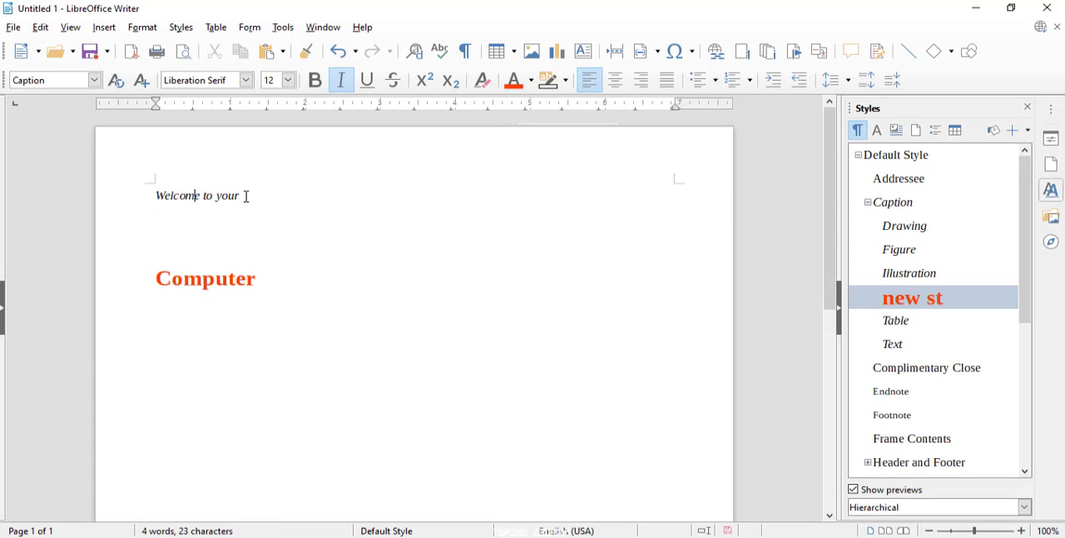
pyautogui.moveTo(240, 195); pyautogui.dragTo(166, 194)
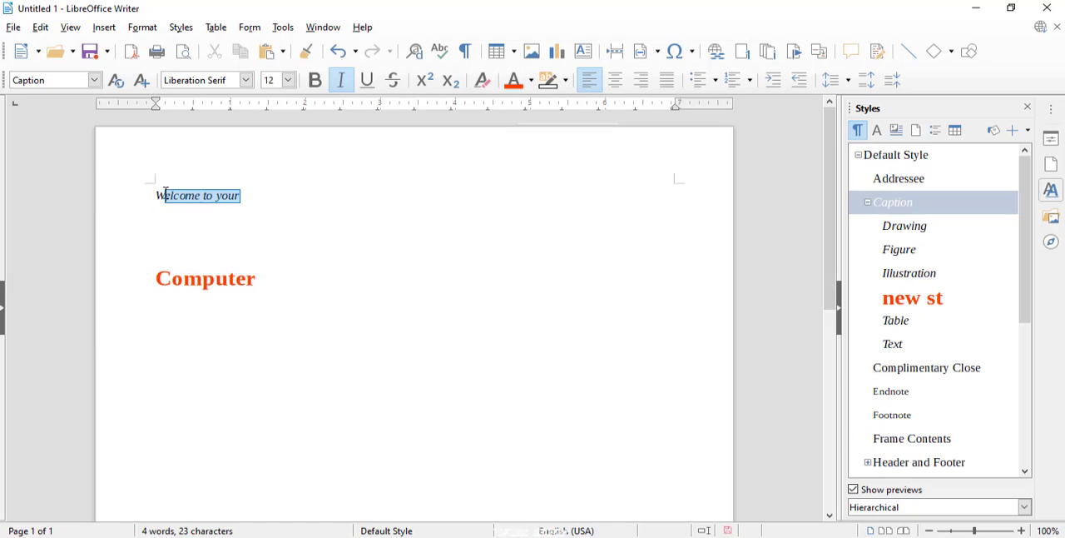
pyautogui.click(287, 211)
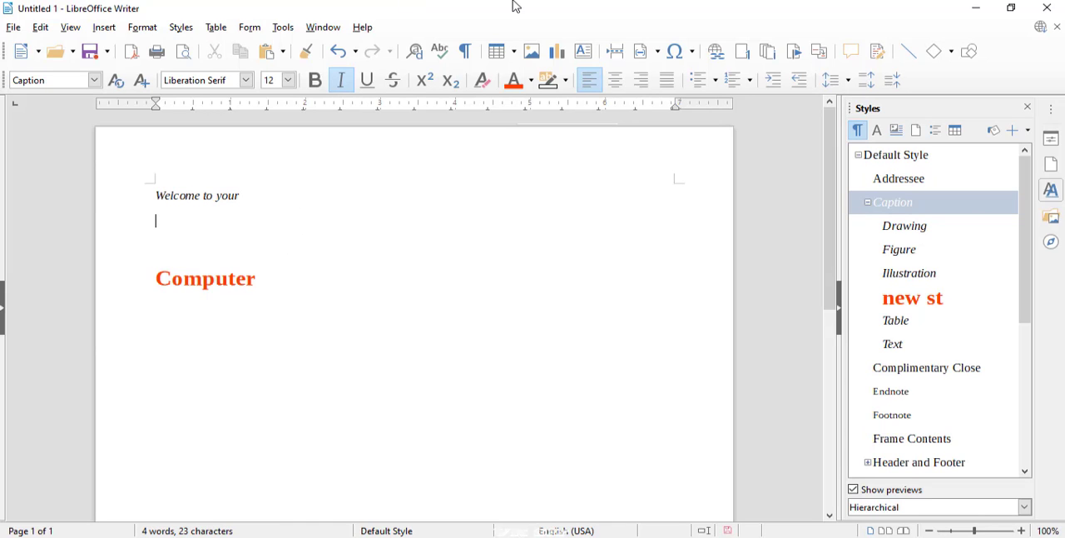
pyautogui.write('lkfdjslfkdjs  sdf d s fd s')
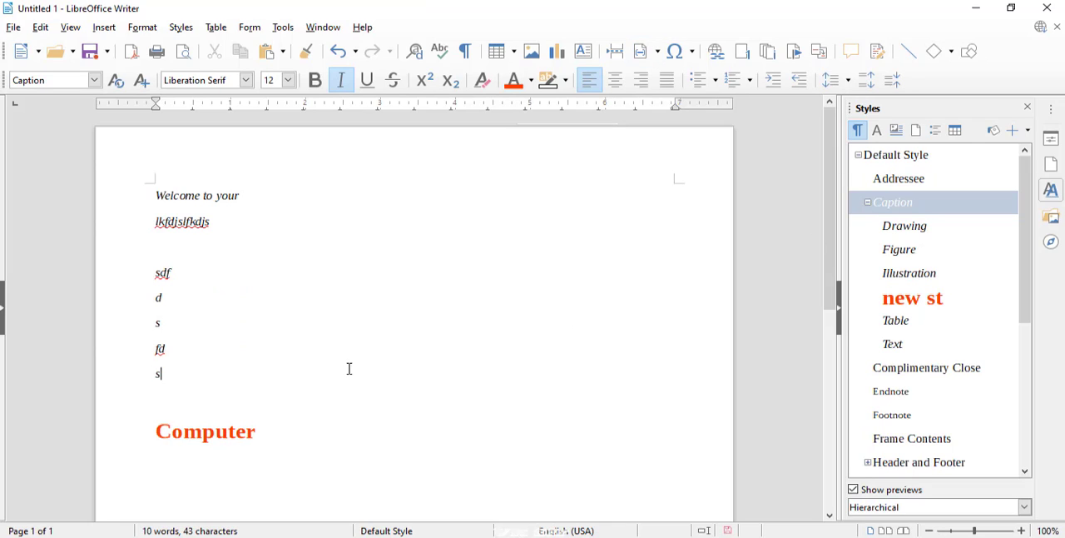
# Paint the "new st" style in Fill Format Mode onto the last "s", "fd", "d", "sdf", "lkfdjslfkdjs" and "Welcome to your" lines
pyautogui.click(904, 308)
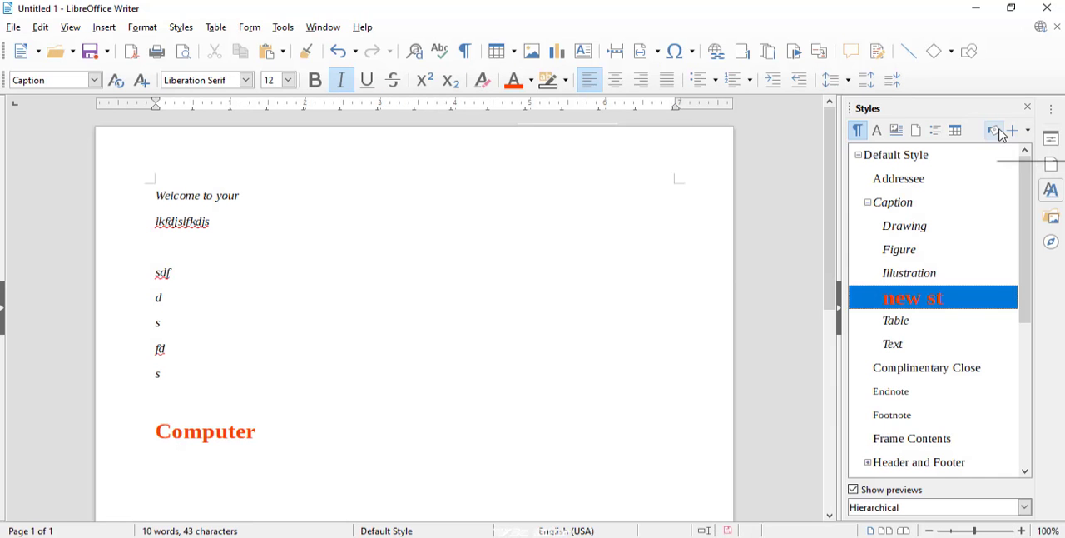
pyautogui.click(921, 132)
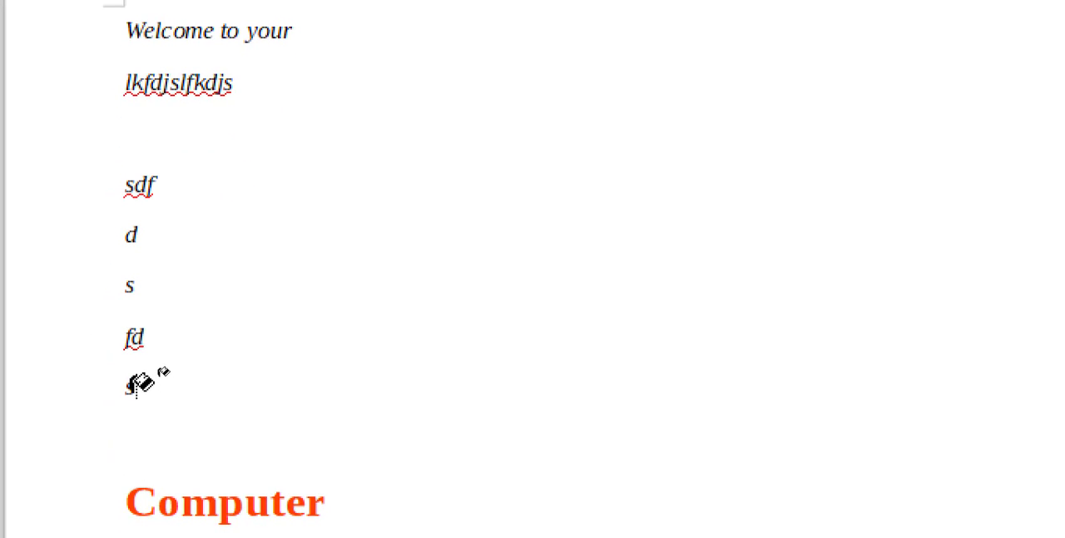
pyautogui.click(133, 383)
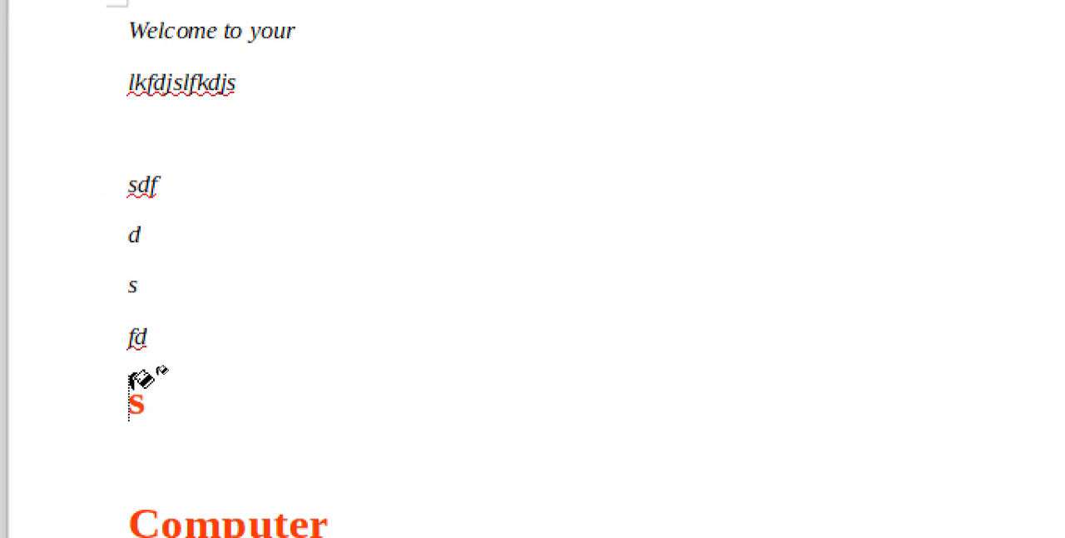
pyautogui.click(146, 335)
pyautogui.click(140, 227)
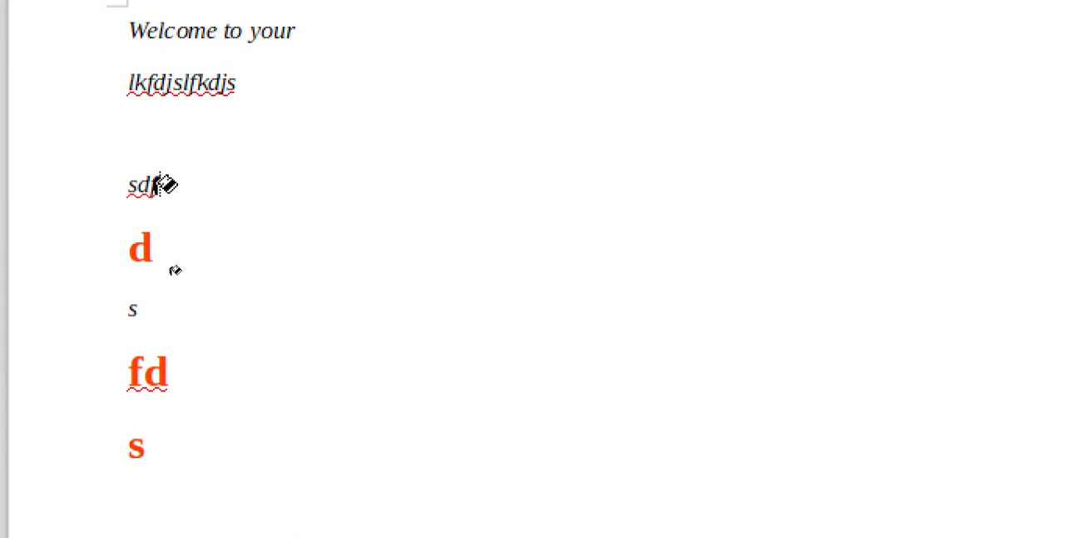
pyautogui.click(160, 176)
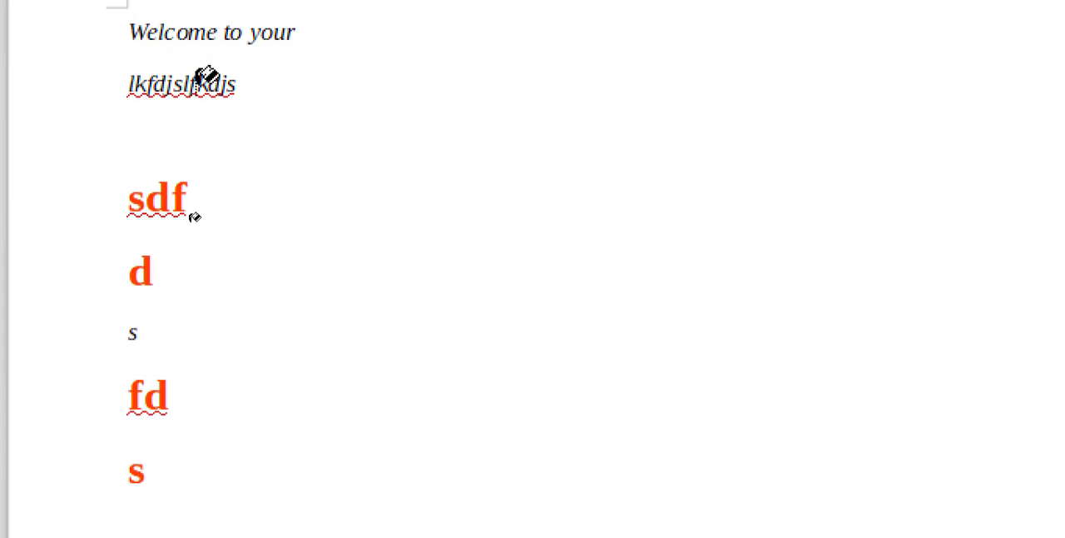
pyautogui.click(197, 83)
pyautogui.scroll(3, 214, 57)
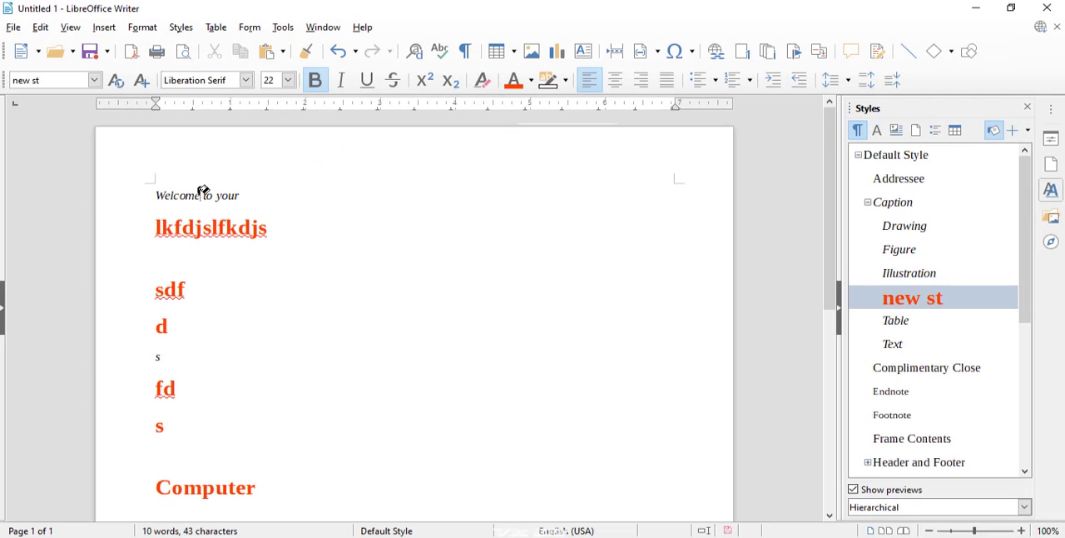
pyautogui.click(200, 192)
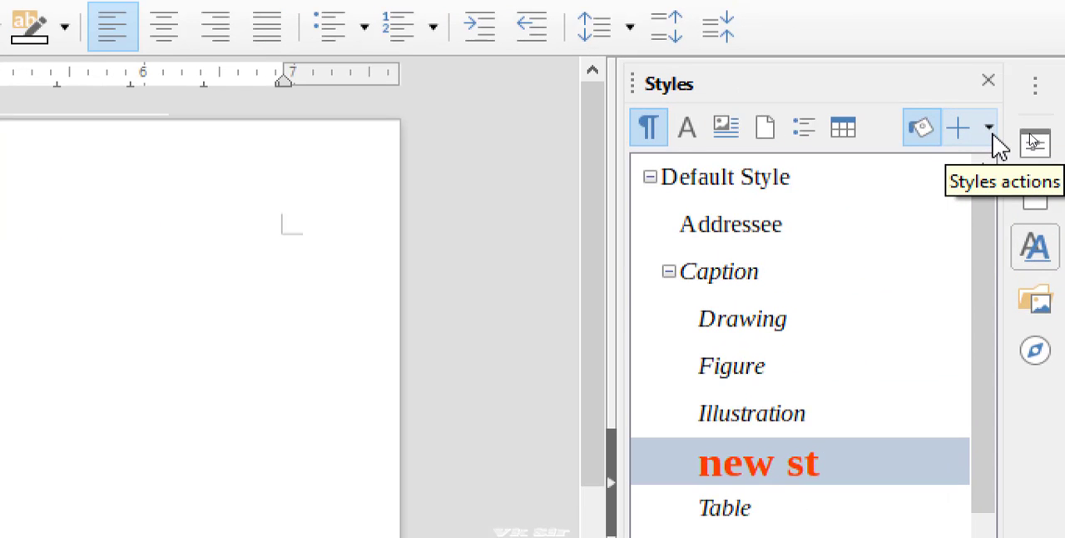
# Turn off Fill Format Mode, keeping the "new st" style selected in the list
pyautogui.click(1031, 136)
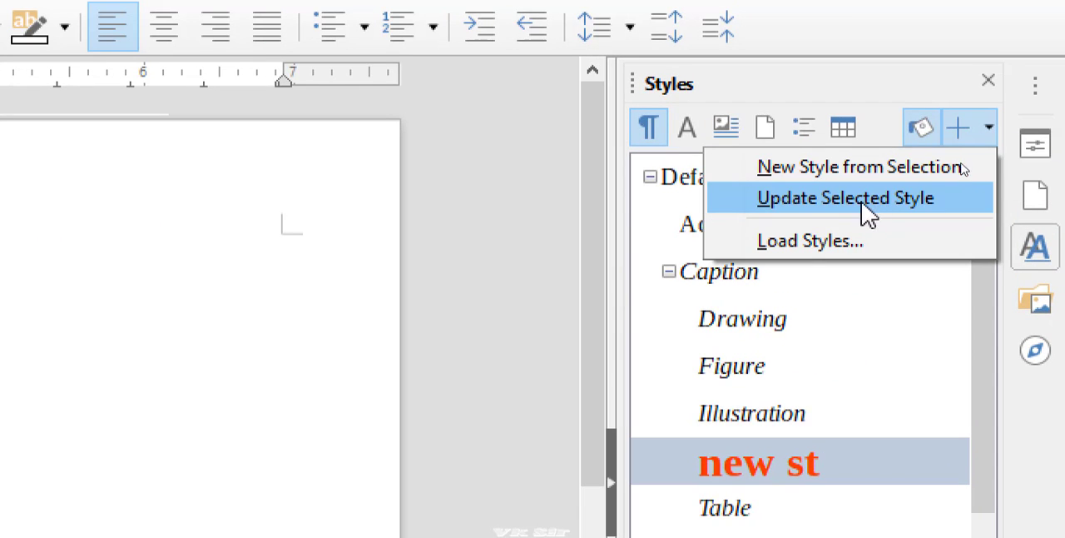
pyautogui.click(660, 132)
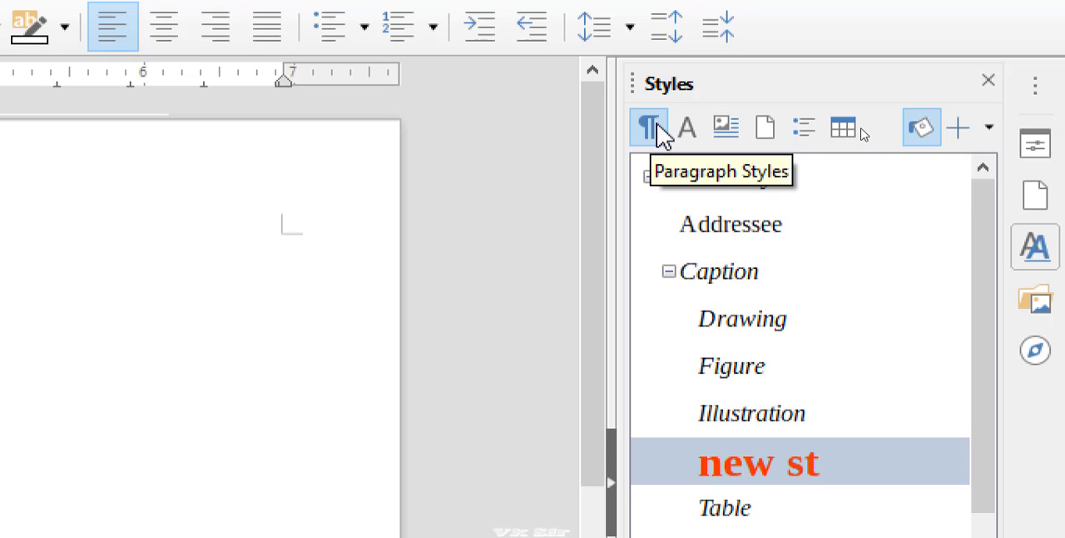
pyautogui.click(738, 487)
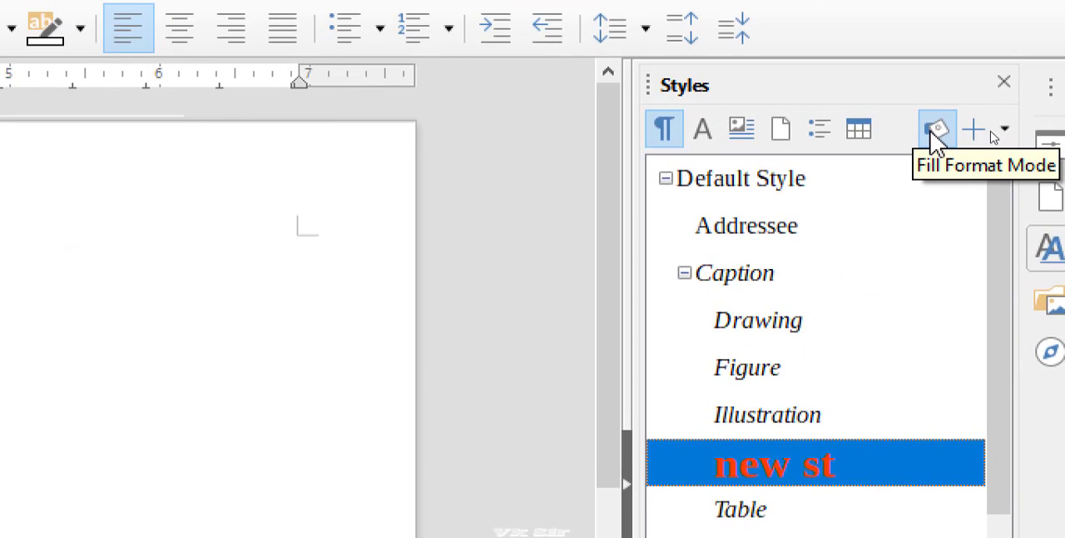
pyautogui.click(937, 133)
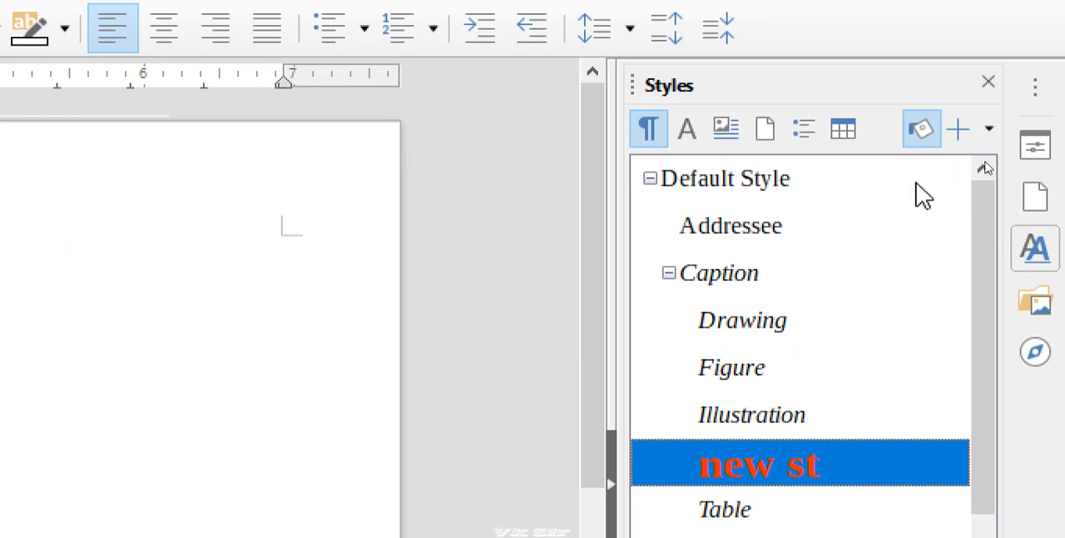
pyautogui.click(924, 133)
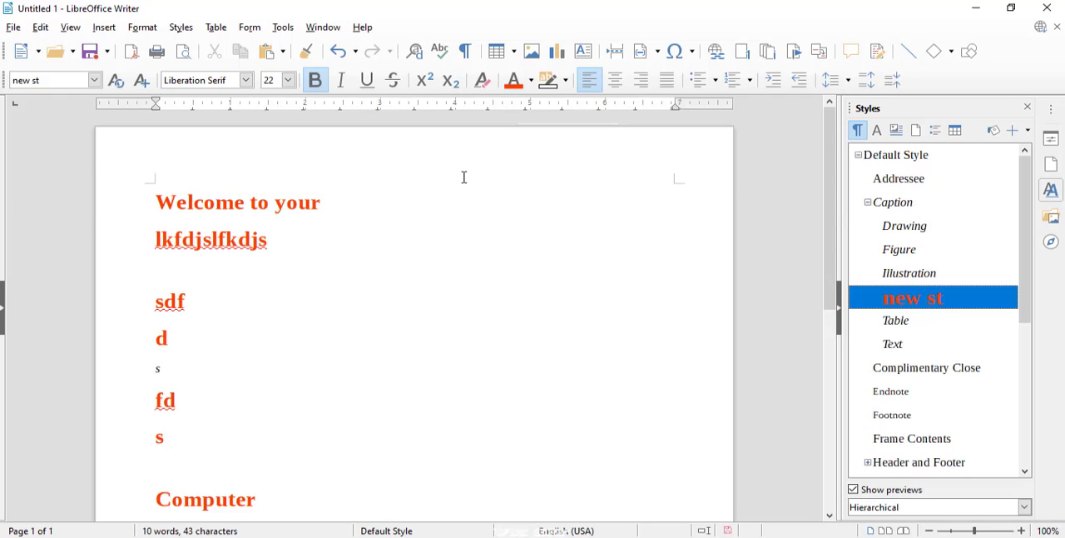
# Show the character styles and apply Emphasis to the "Welcome to your" line
pyautogui.click(878, 131)
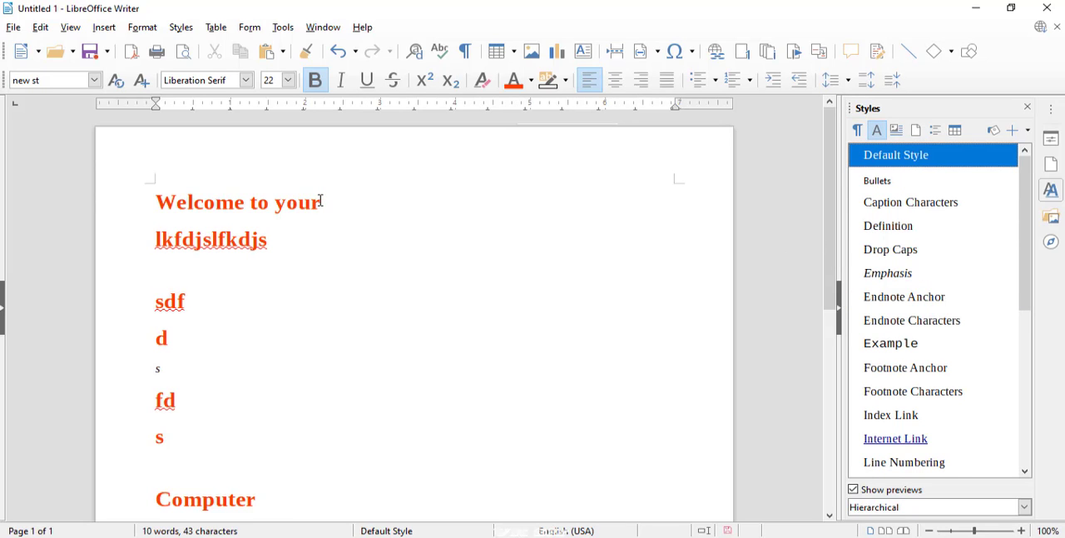
pyautogui.moveTo(321, 201); pyautogui.dragTo(147, 203)
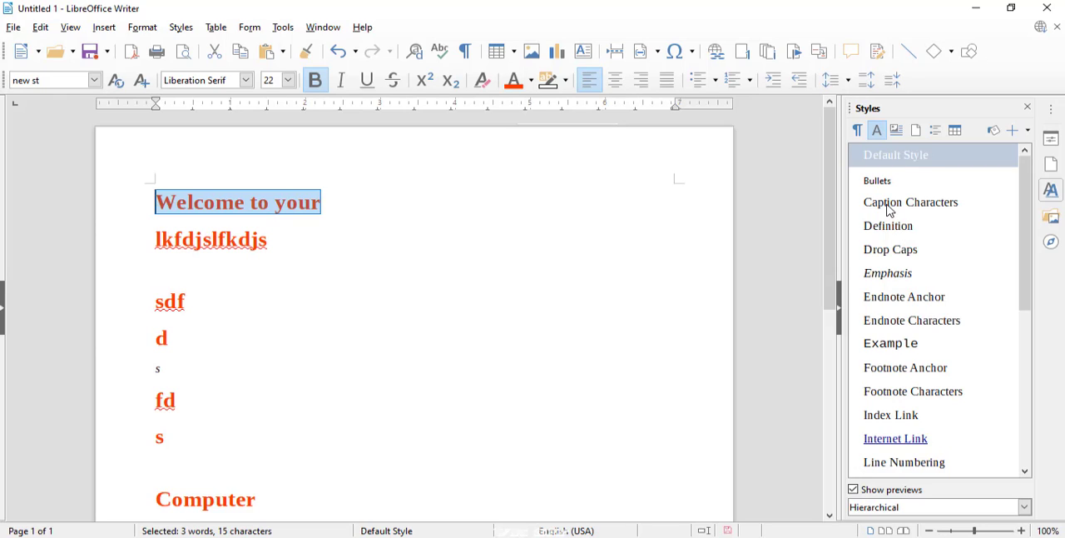
pyautogui.click(890, 208)
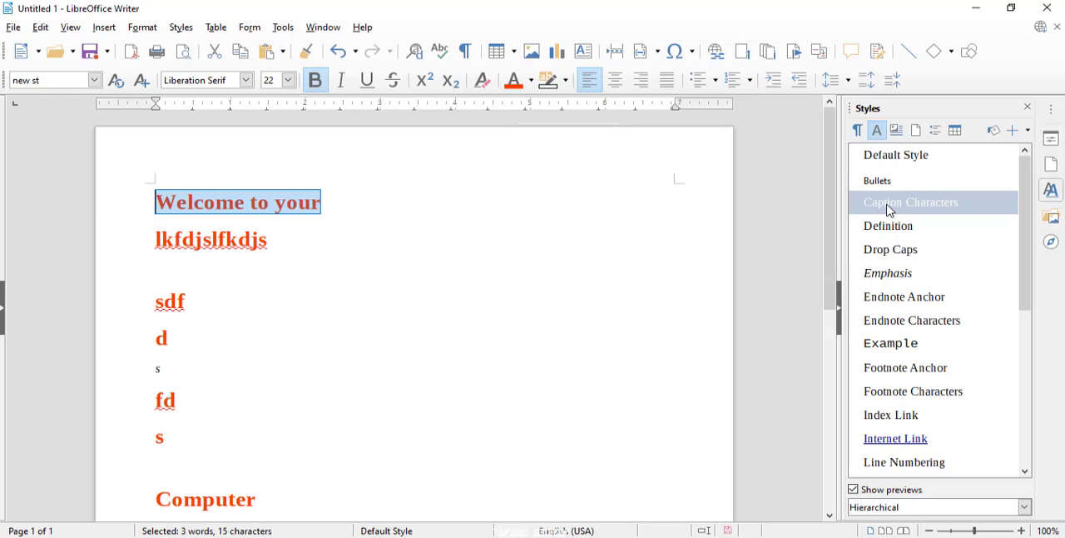
pyautogui.click(894, 248)
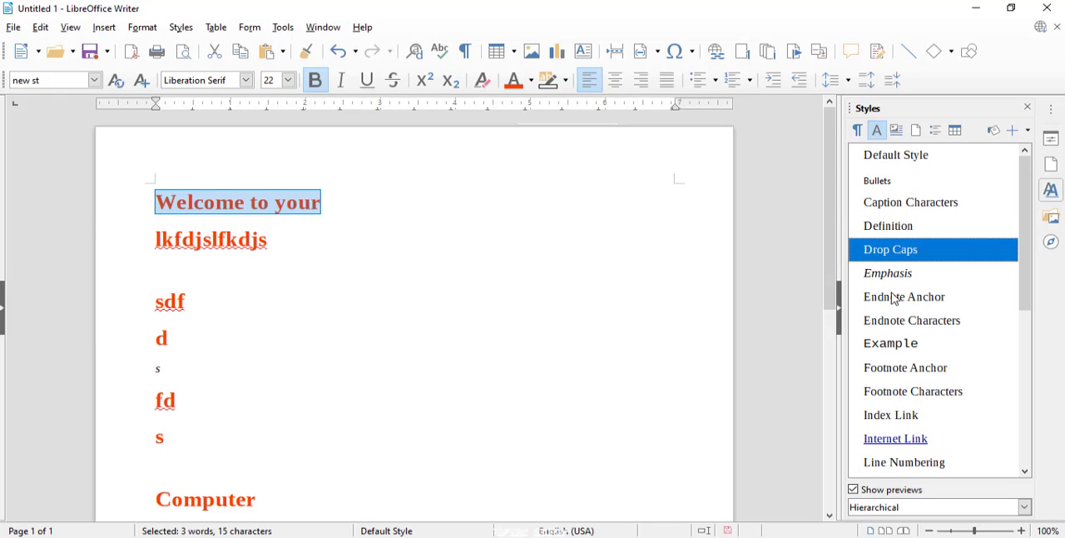
pyautogui.scroll(-1, 1025, 280)
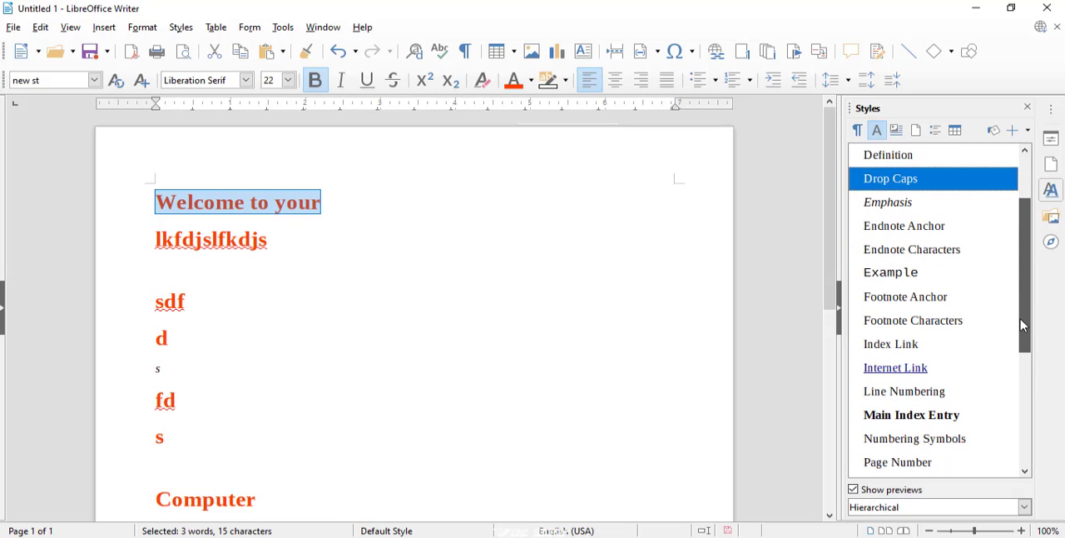
pyautogui.doubleClick(891, 203)
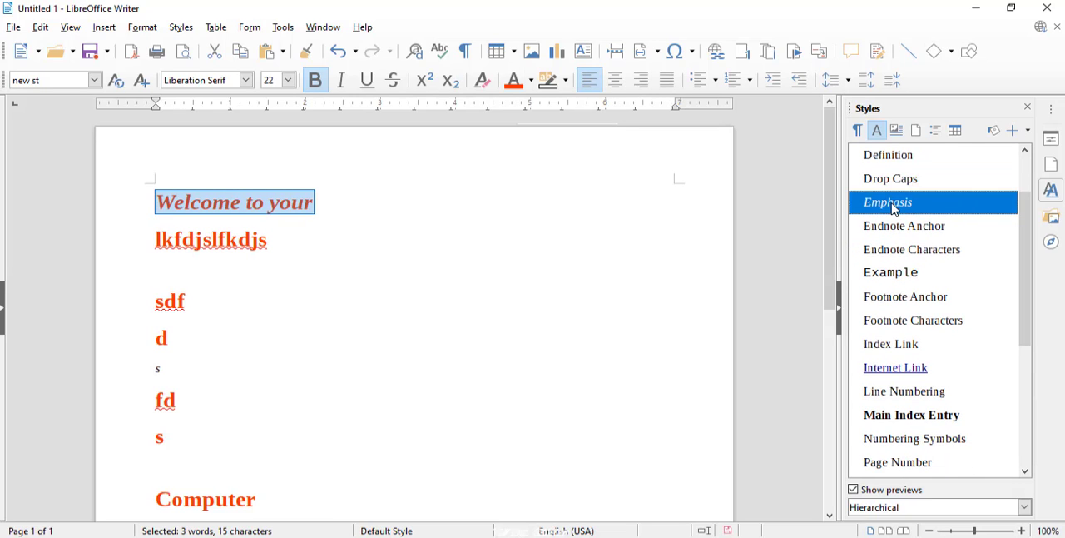
# Apply the Placeholder character style to the "Welcome to your" line and deselect the text
pyautogui.scroll(1, 894, 209)
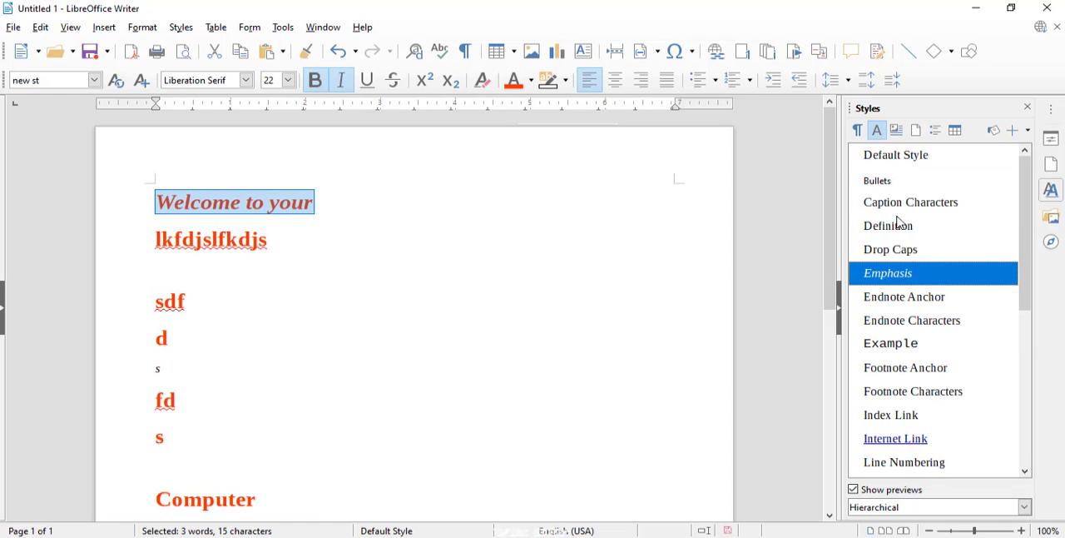
pyautogui.scroll(-1, 1029, 288)
pyautogui.moveTo(1029, 289); pyautogui.dragTo(1025, 357)
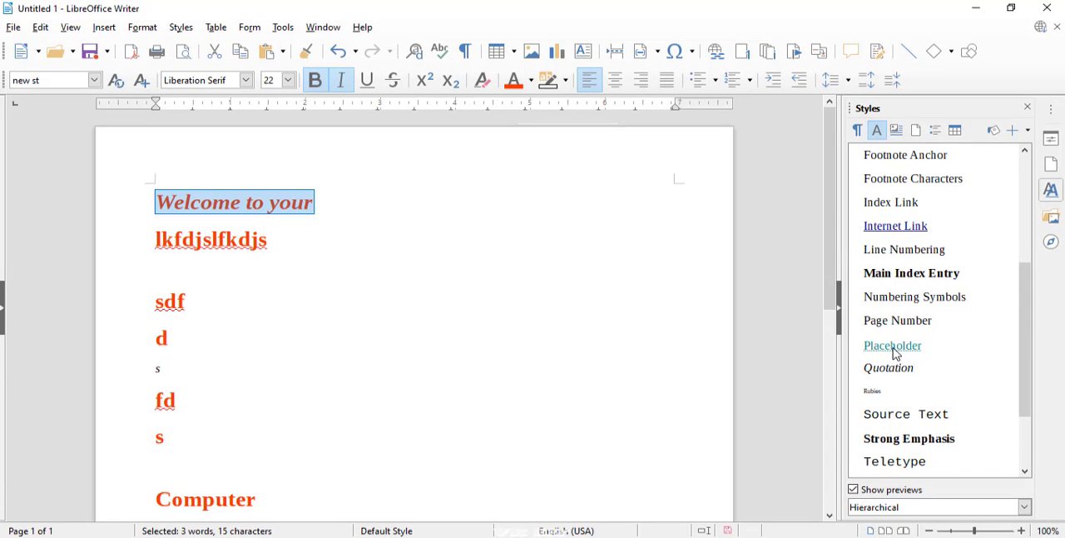
pyautogui.doubleClick(895, 348)
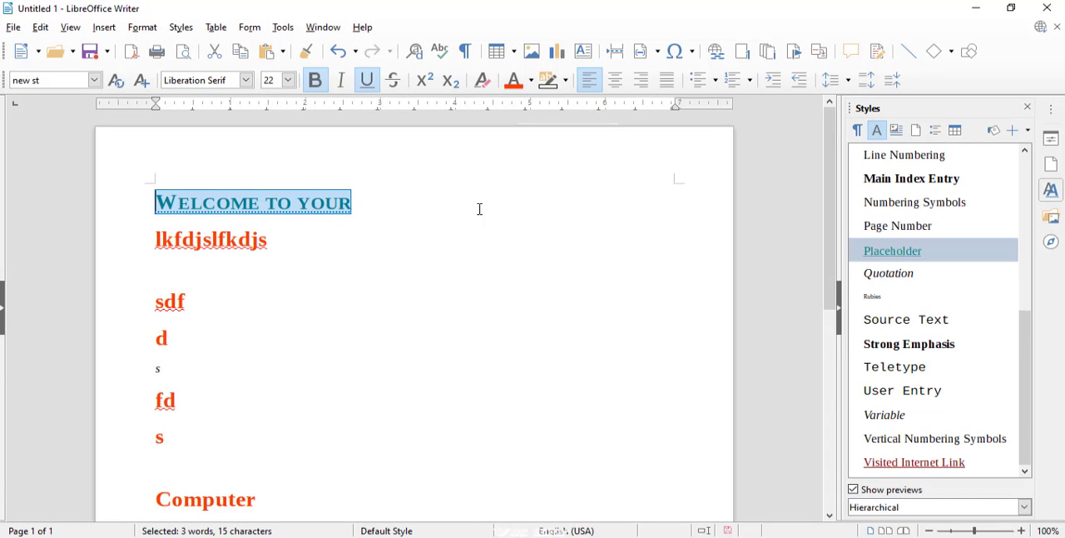
pyautogui.click(305, 201)
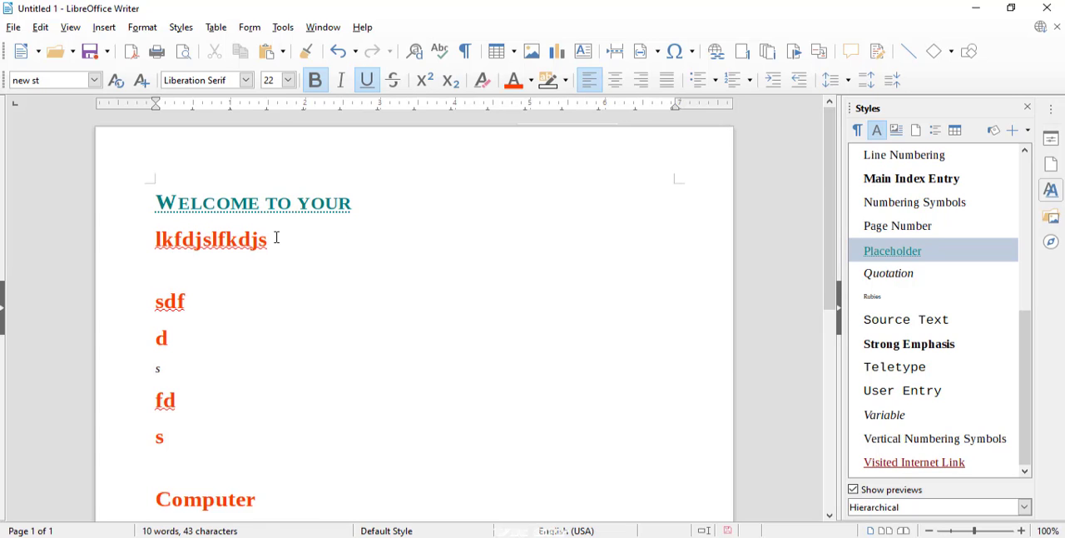
# Apply the Placeholder character style to the "lkfdjslfkdjs" line
pyautogui.moveTo(277, 237); pyautogui.dragTo(93, 243)
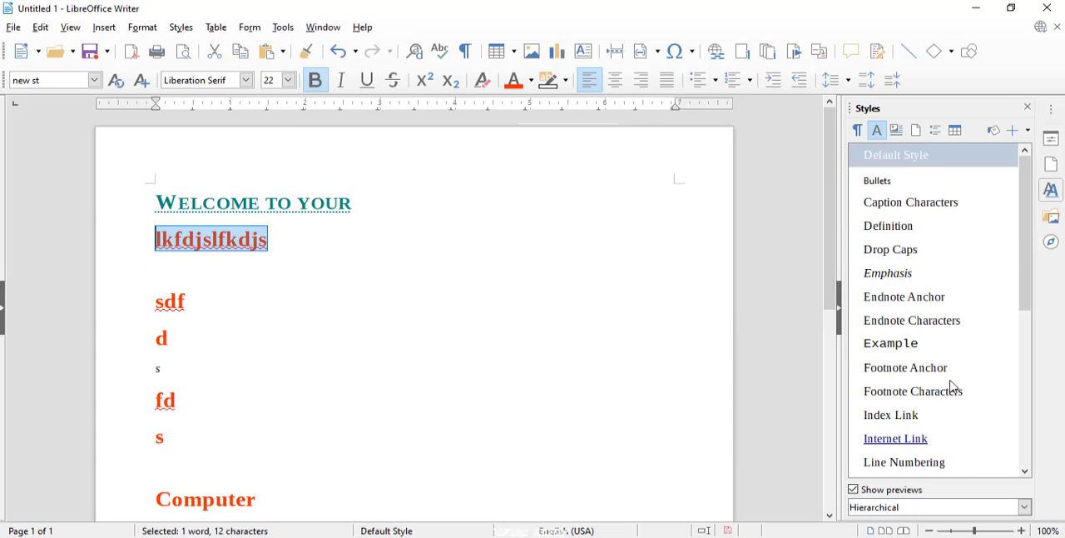
pyautogui.moveTo(1032, 283); pyautogui.dragTo(1037, 392)
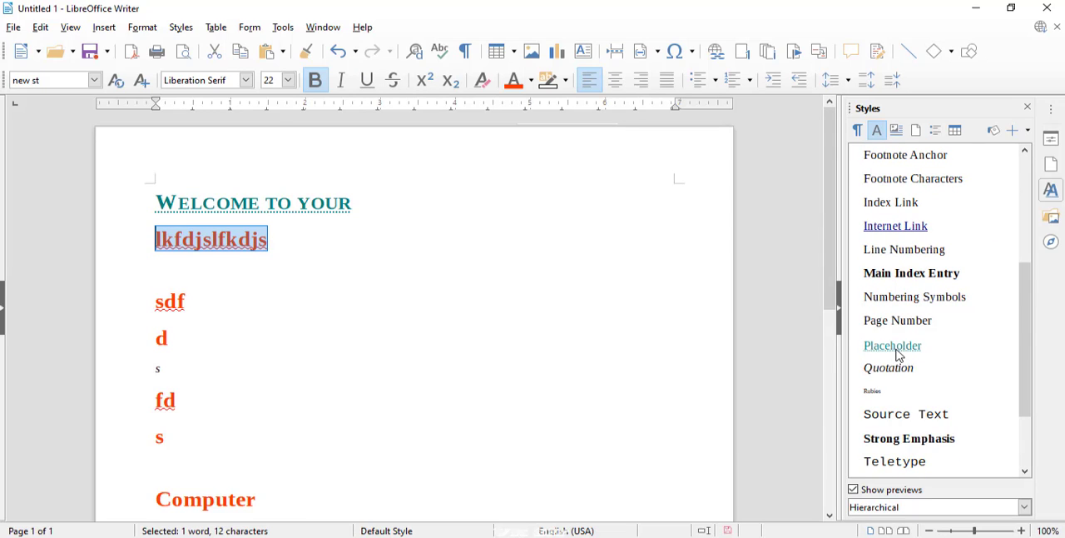
pyautogui.doubleClick(900, 355)
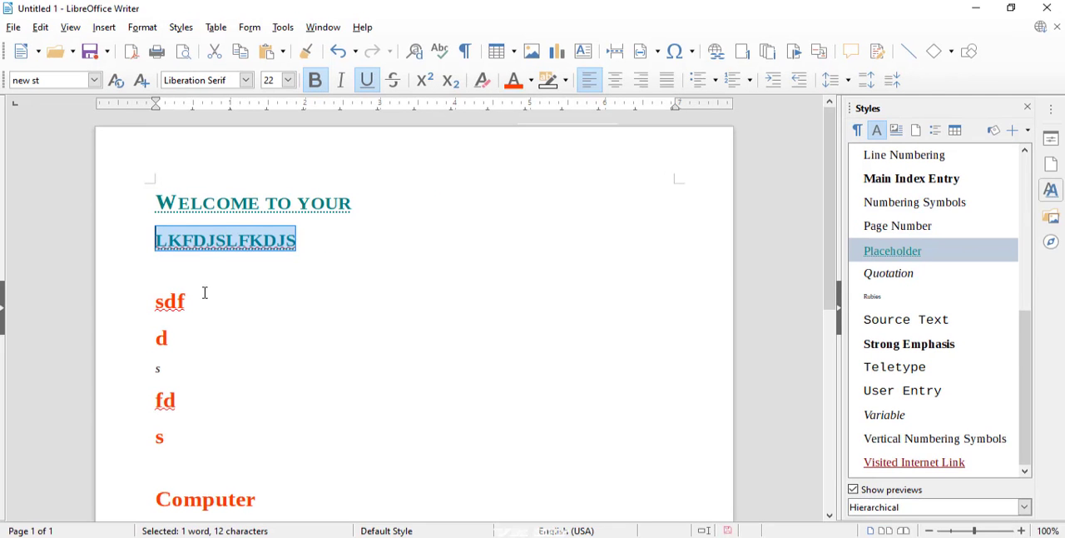
# Apply the Placeholder character style to the "sdf" line
pyautogui.click(186, 302)
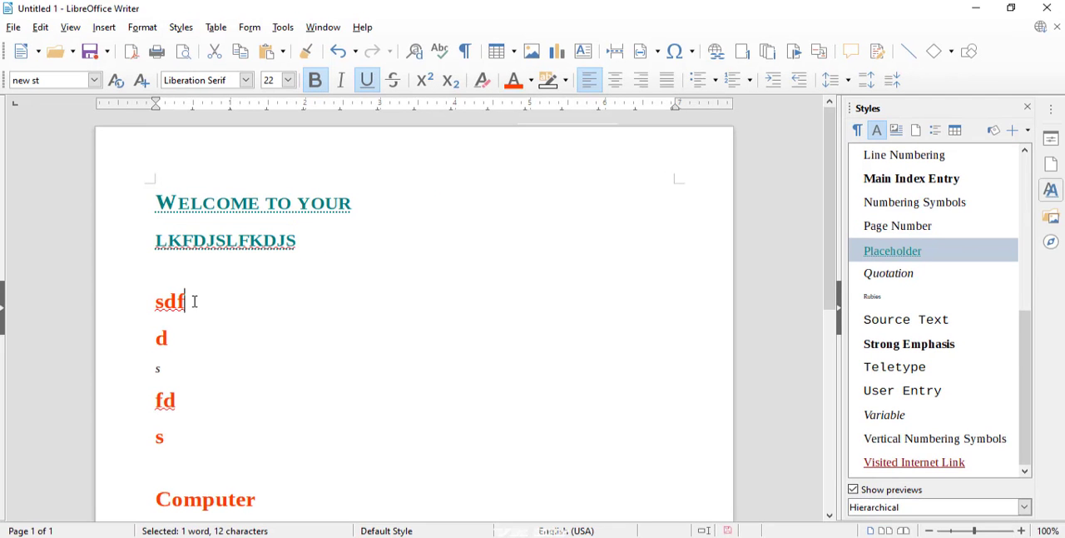
pyautogui.moveTo(185, 302); pyautogui.dragTo(157, 299)
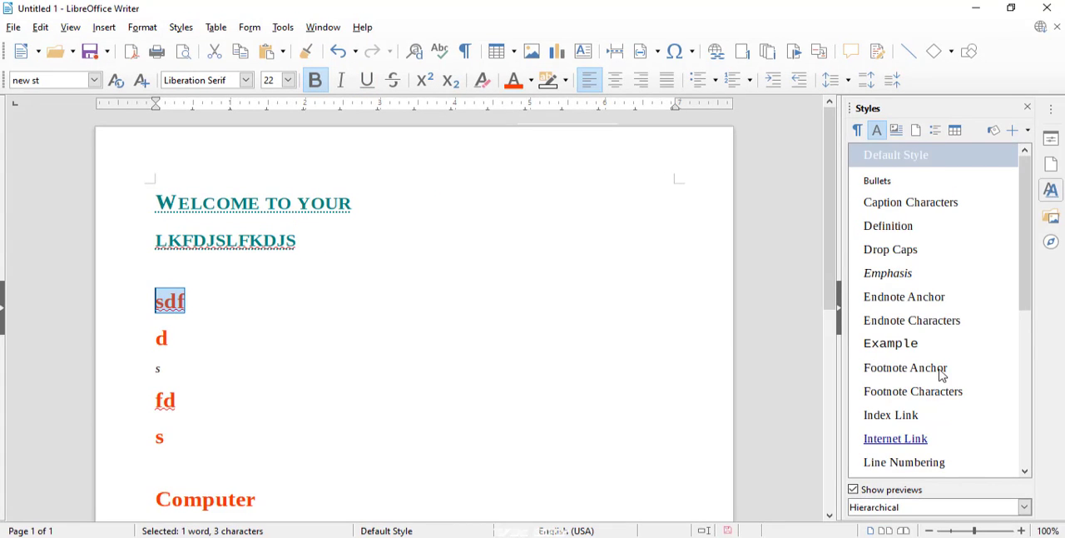
pyautogui.moveTo(1022, 304); pyautogui.dragTo(1015, 373)
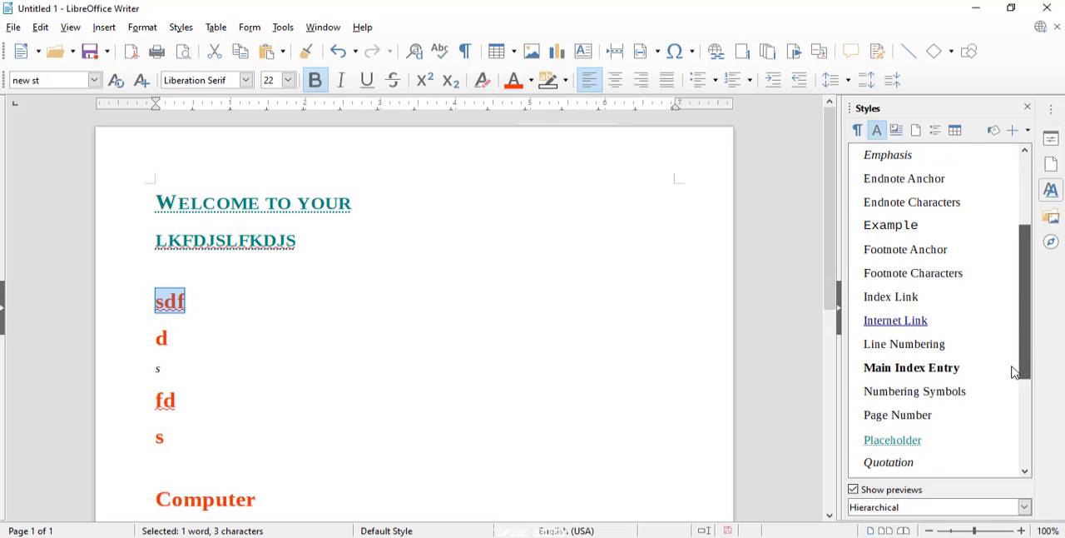
pyautogui.doubleClick(908, 441)
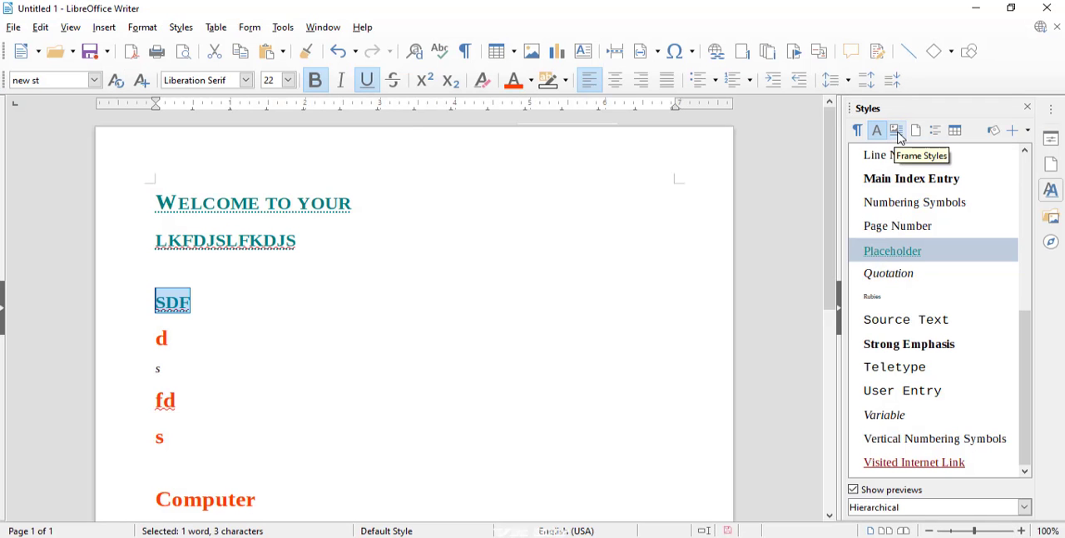
# Create a new blank text document and show the frame styles in its Styles list
pyautogui.click(37, 52)
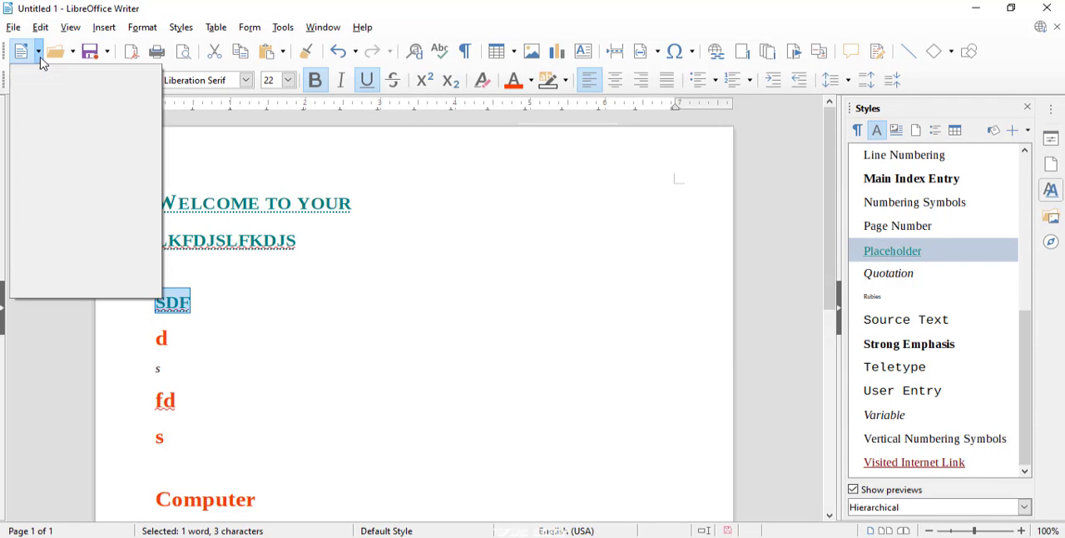
pyautogui.click(47, 77)
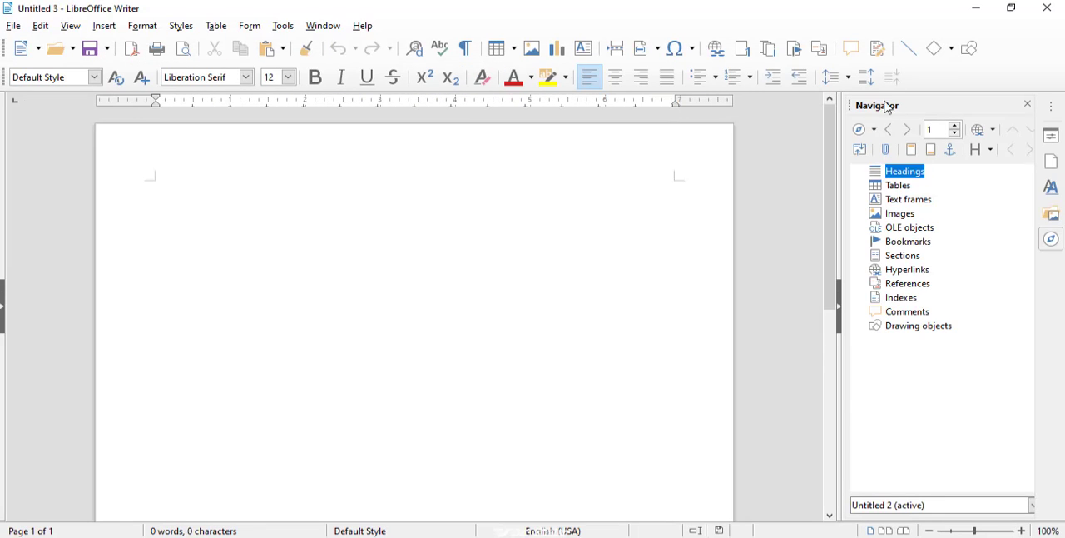
pyautogui.click(1051, 189)
pyautogui.click(896, 130)
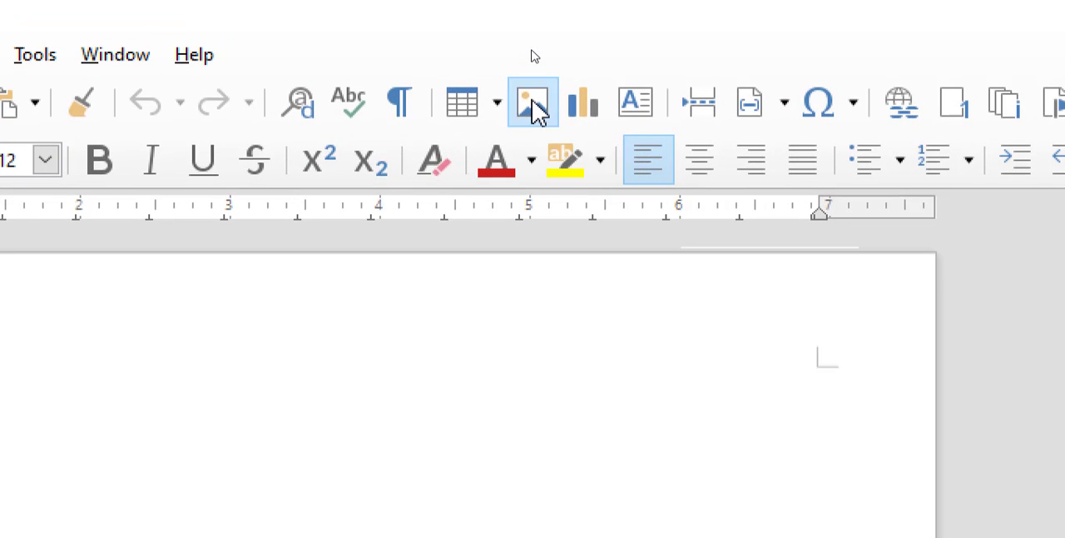
# Insert the single portrait photo with the blue background as an image in the blank document
pyautogui.click(532, 53)
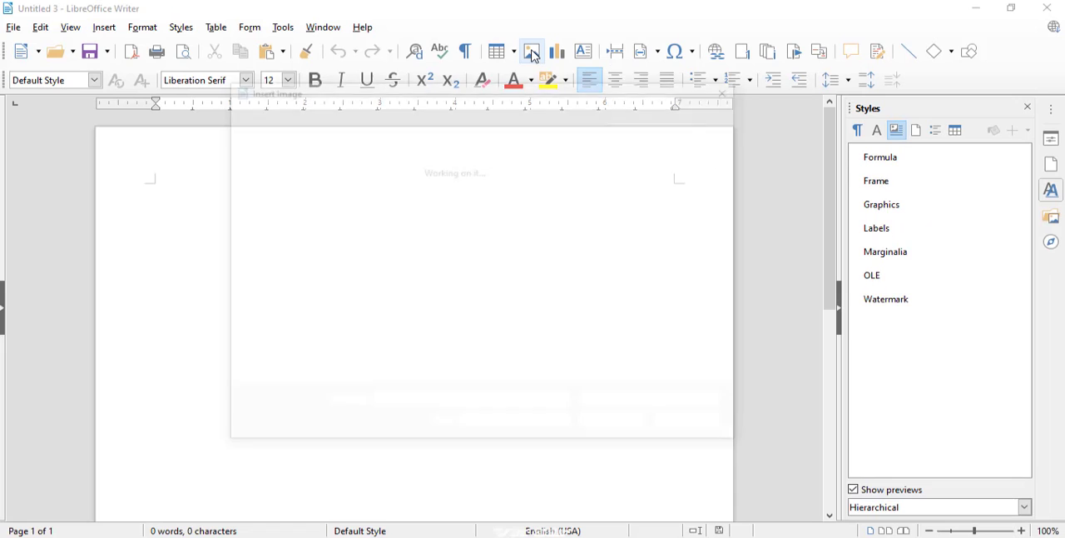
pyautogui.moveTo(678, 203); pyautogui.dragTo(681, 281)
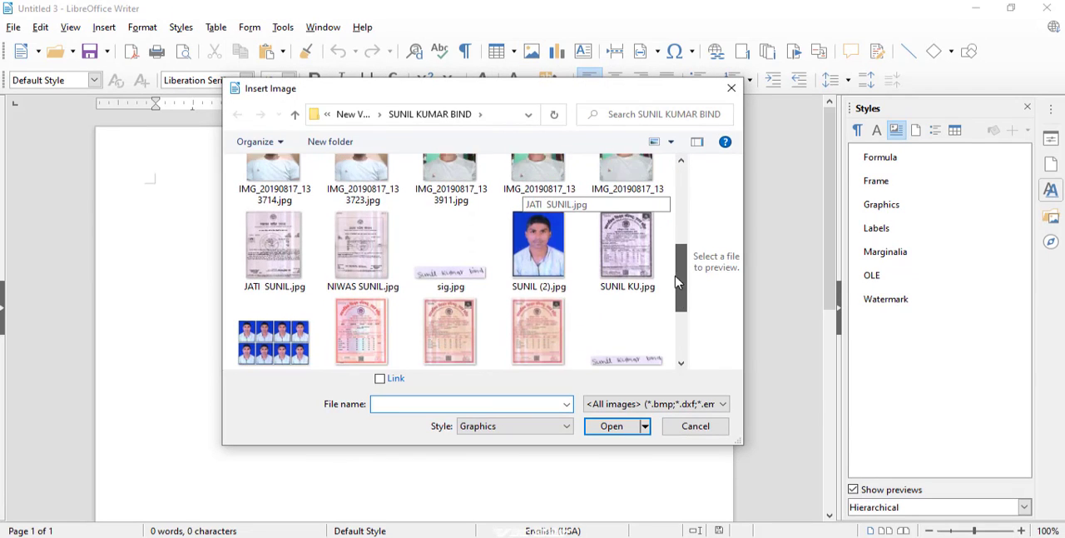
pyautogui.click(539, 242)
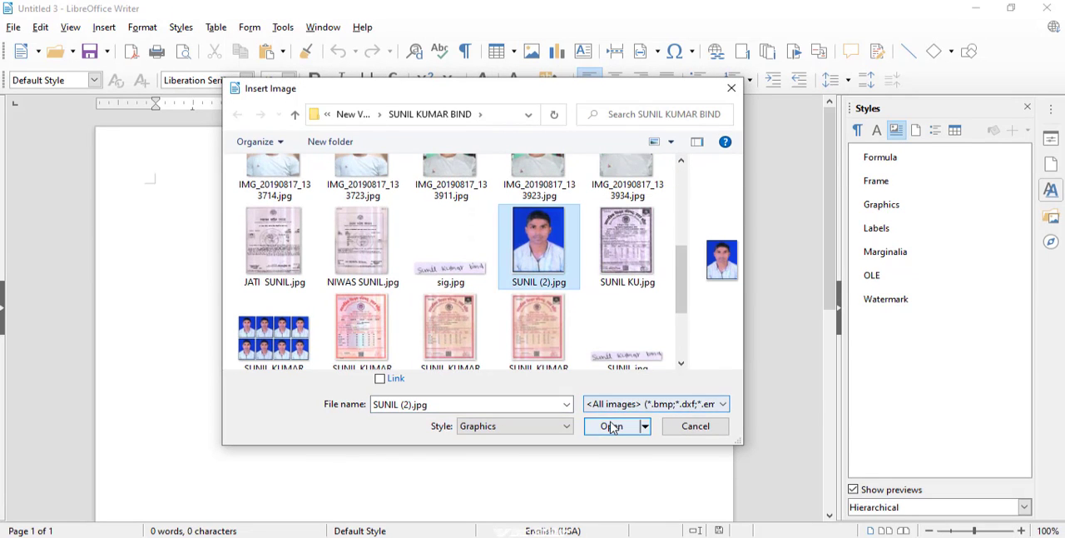
pyautogui.click(614, 426)
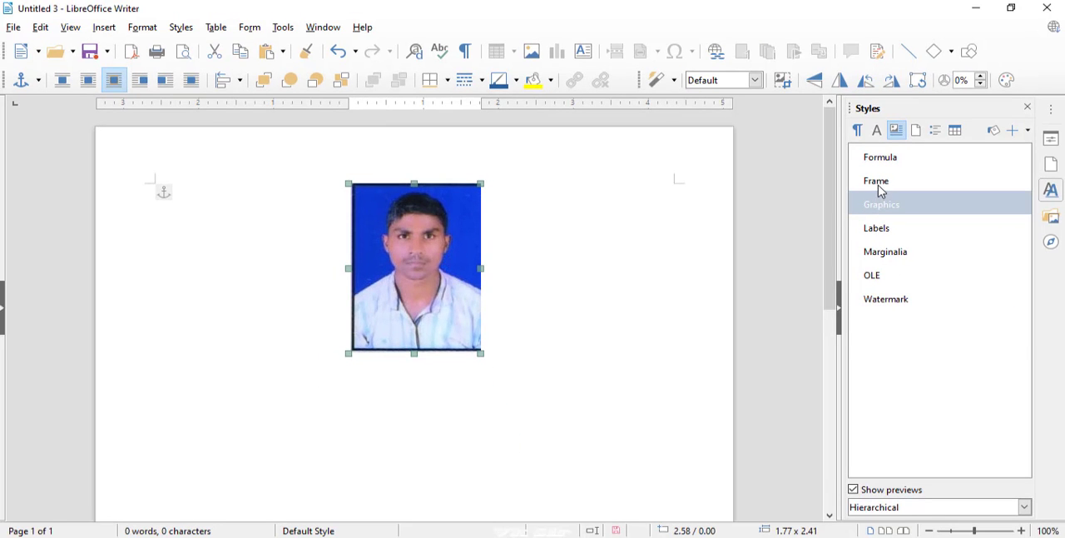
# Try the Frame, Graphics and Labels frame styles in turn on the inserted photo
pyautogui.click(881, 191)
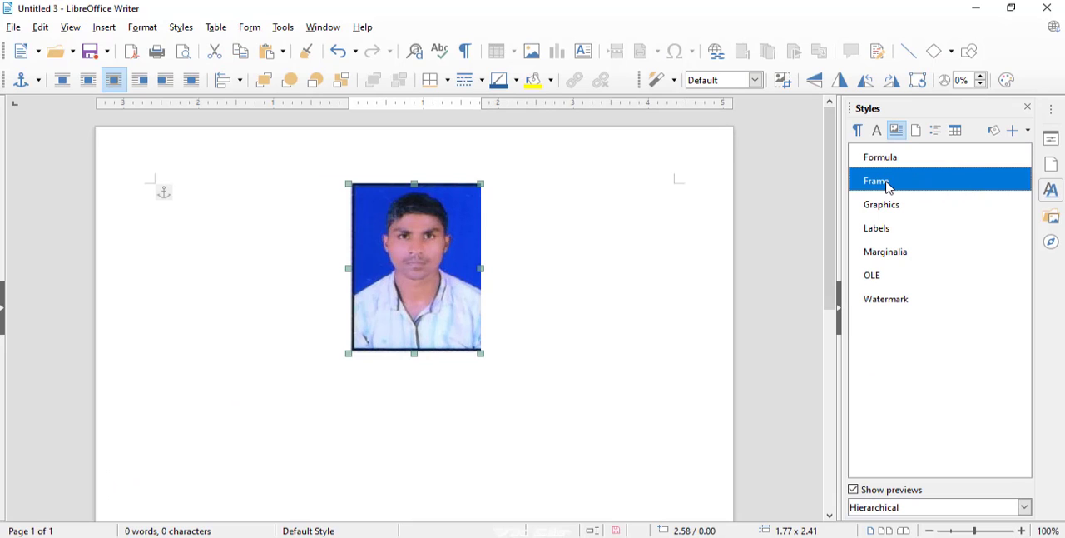
pyautogui.doubleClick(889, 188)
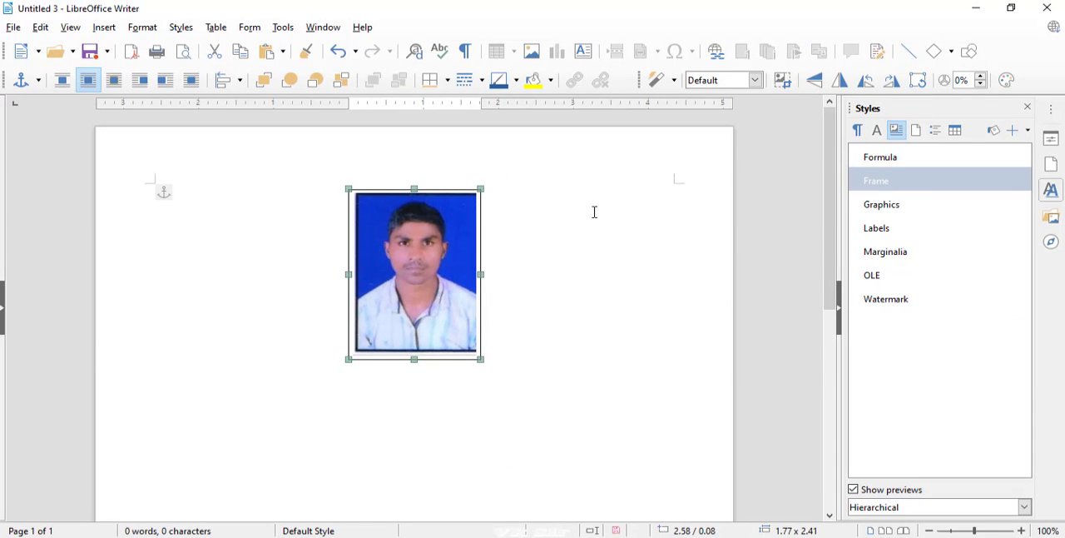
pyautogui.doubleClick(896, 210)
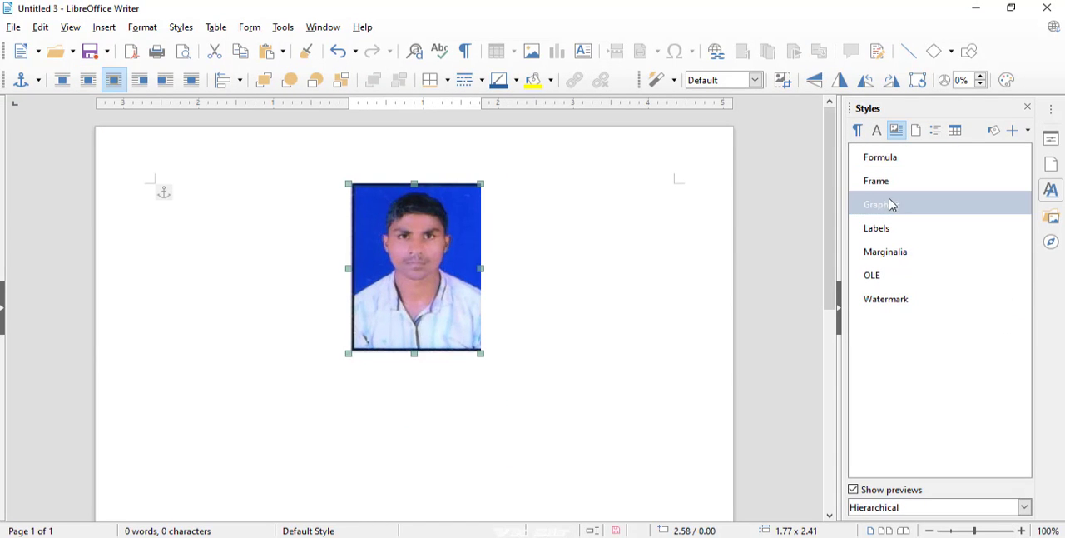
pyautogui.doubleClick(888, 188)
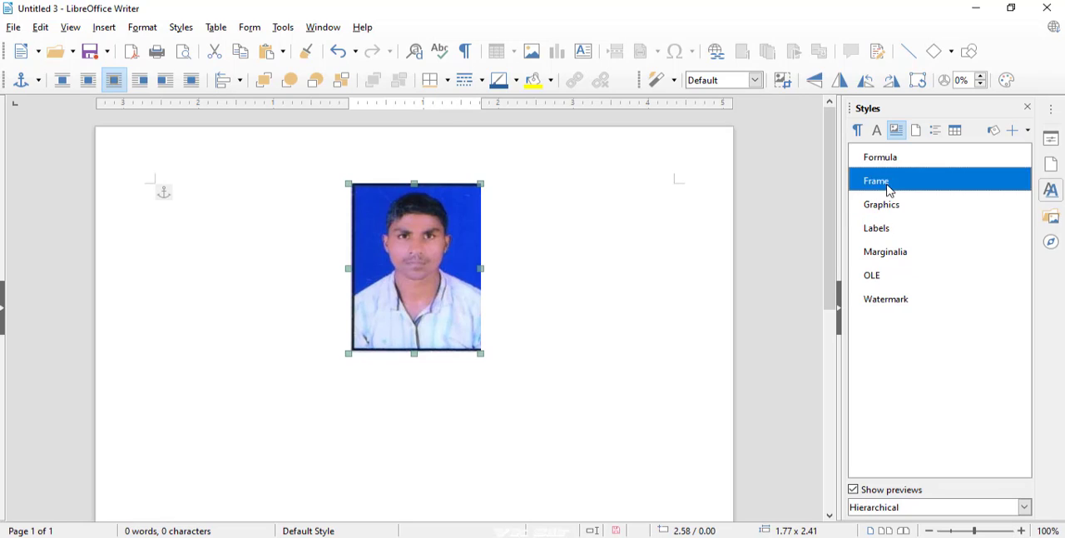
pyautogui.doubleClick(893, 231)
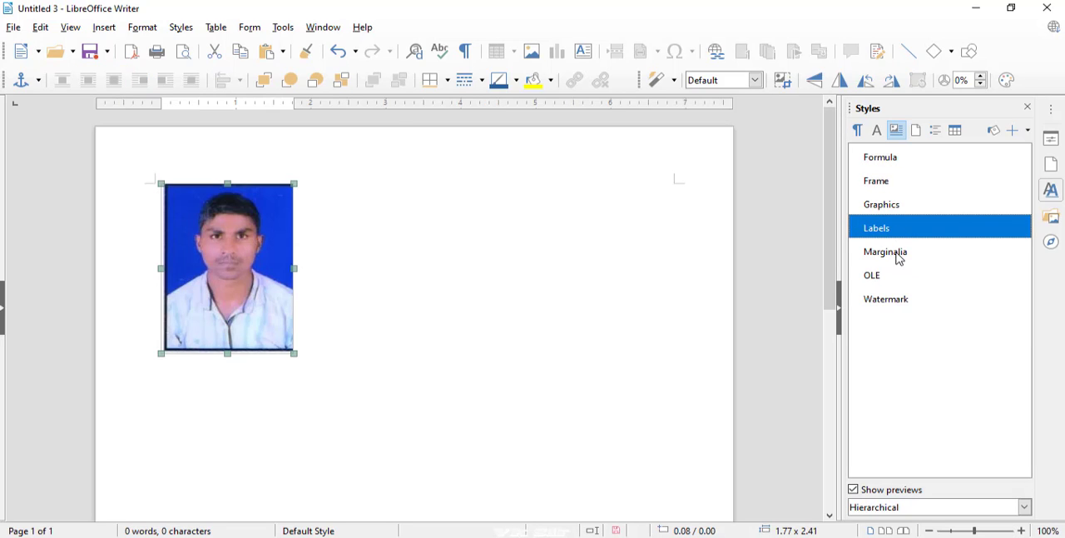
# Apply the Marginalia frame style to the photo and stretch the flattened picture's height to about 1.62
pyautogui.doubleClick(887, 252)
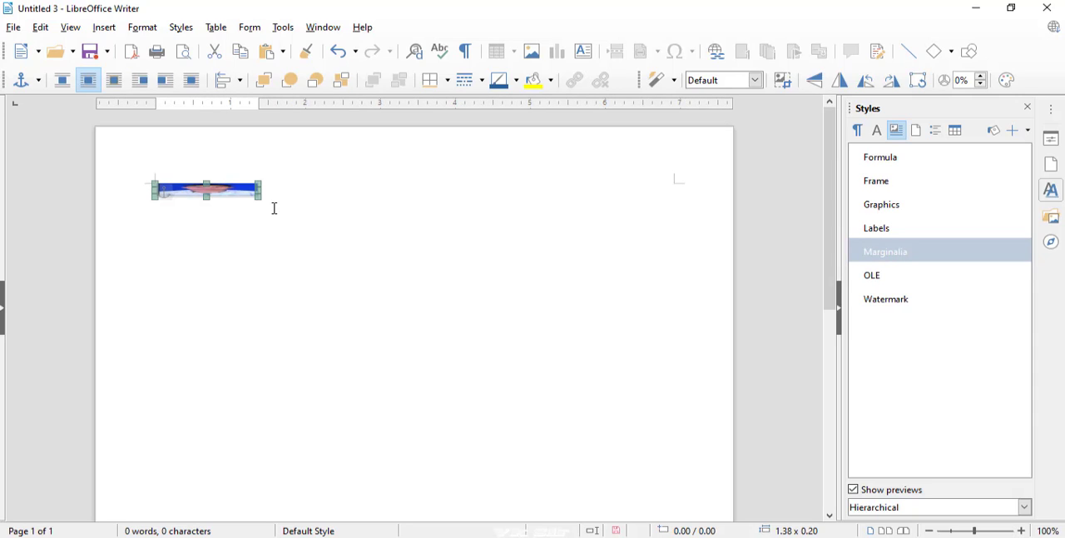
pyautogui.moveTo(207, 196); pyautogui.dragTo(205, 298)
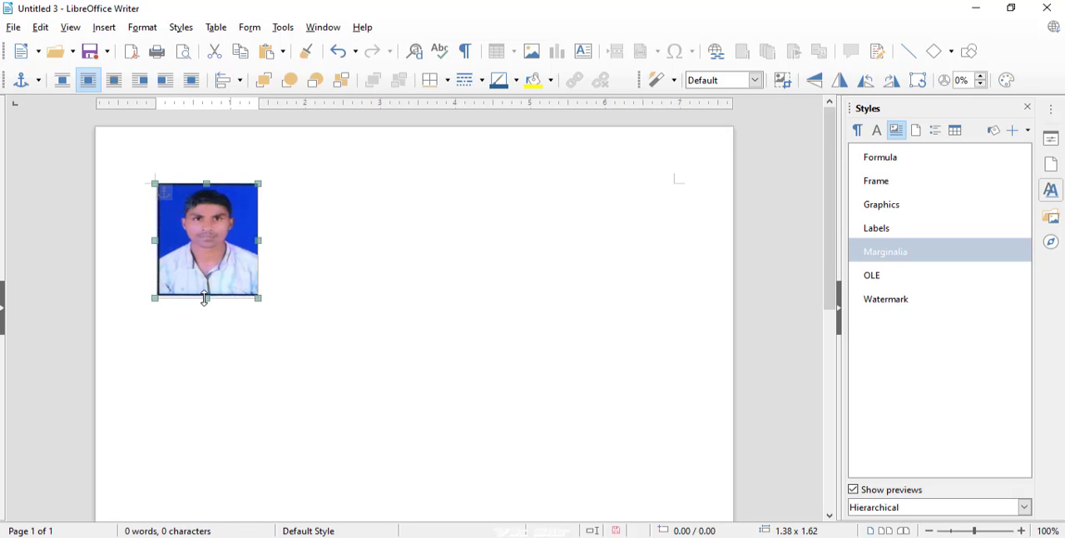
# Apply the OLE and Watermark frame styles to the photo in turn, finishing with the Frame style
pyautogui.doubleClick(866, 276)
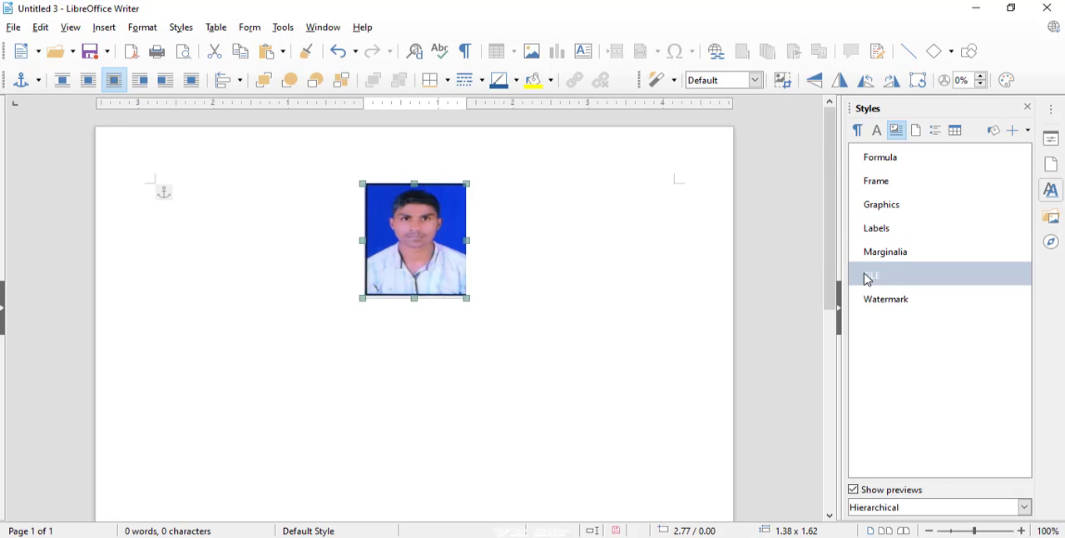
pyautogui.doubleClick(888, 304)
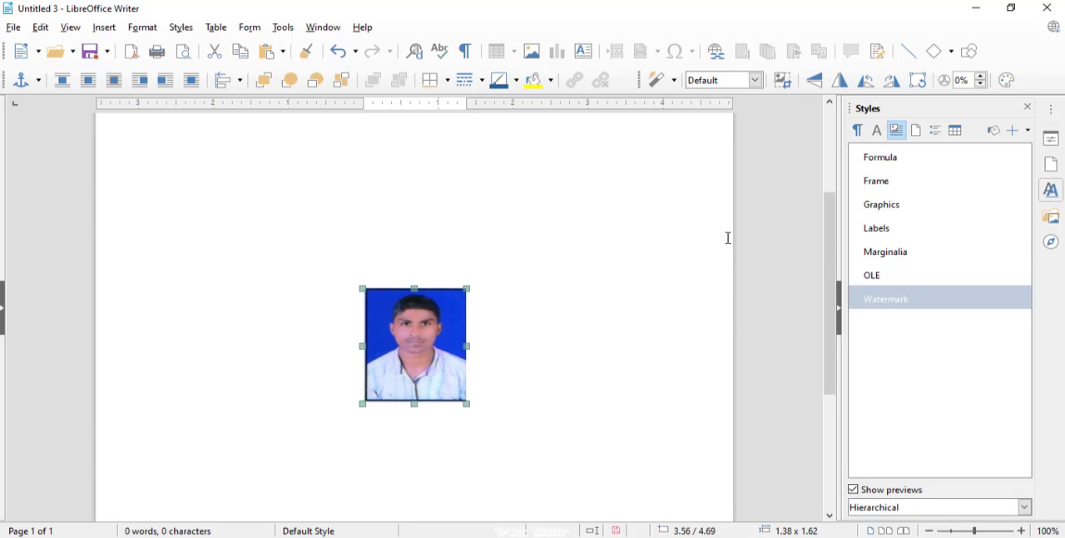
pyautogui.doubleClick(876, 188)
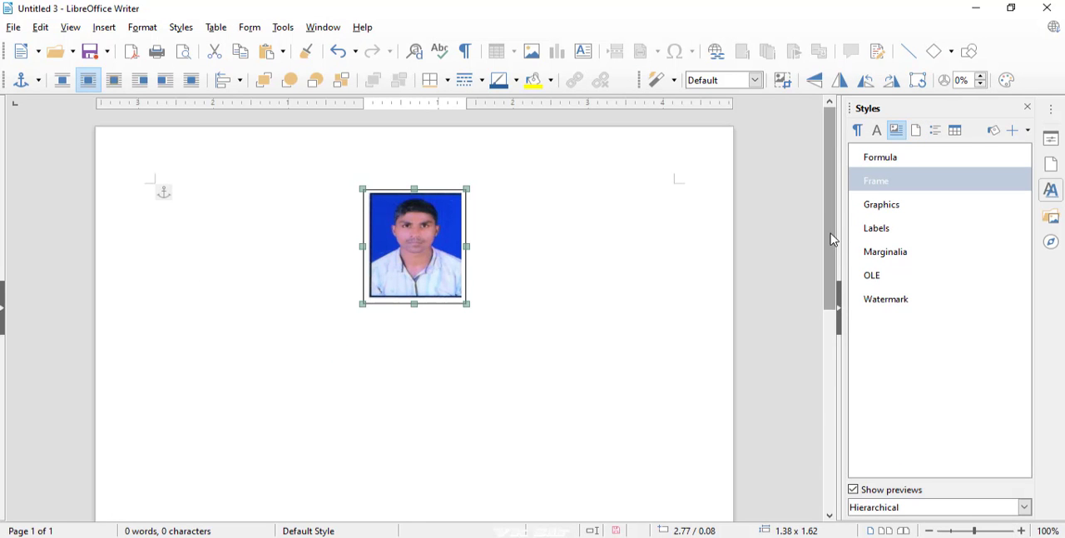
pyautogui.moveTo(831, 239); pyautogui.dragTo(830, 208)
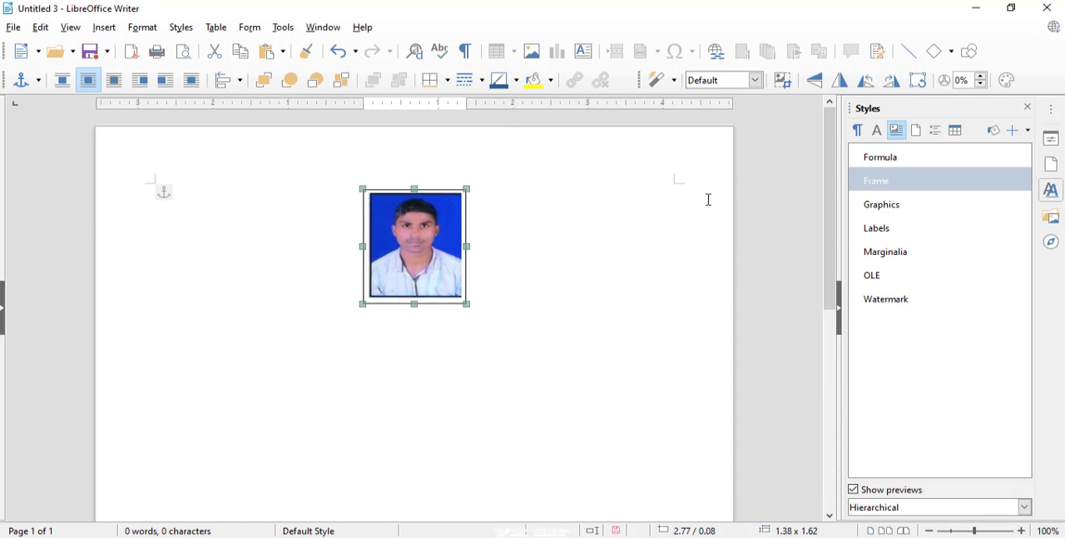
pyautogui.moveTo(833, 185); pyautogui.dragTo(785, 167)
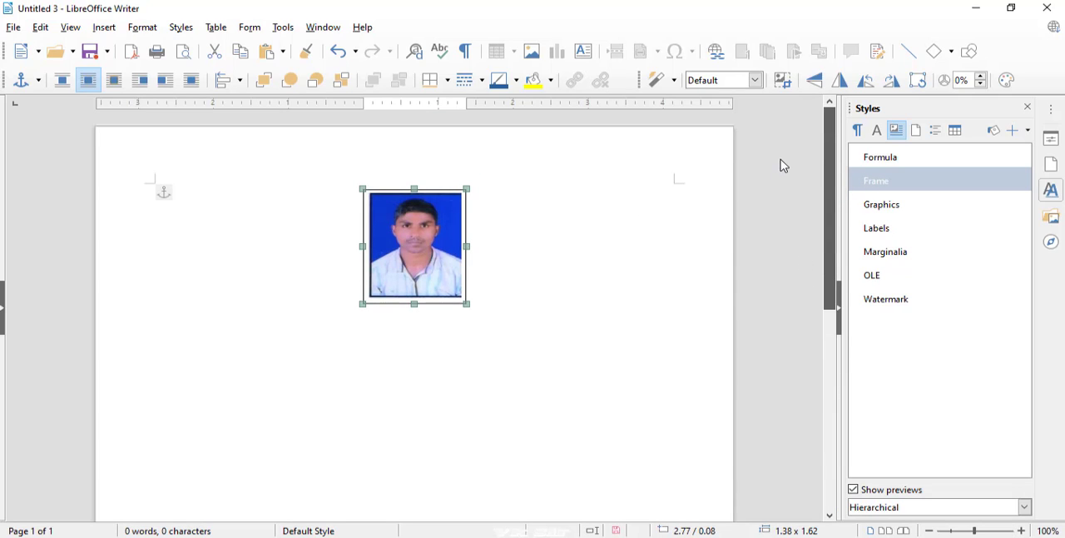
# Show the page styles and apply Endnote to the page with Fill Format Mode
pyautogui.click(920, 132)
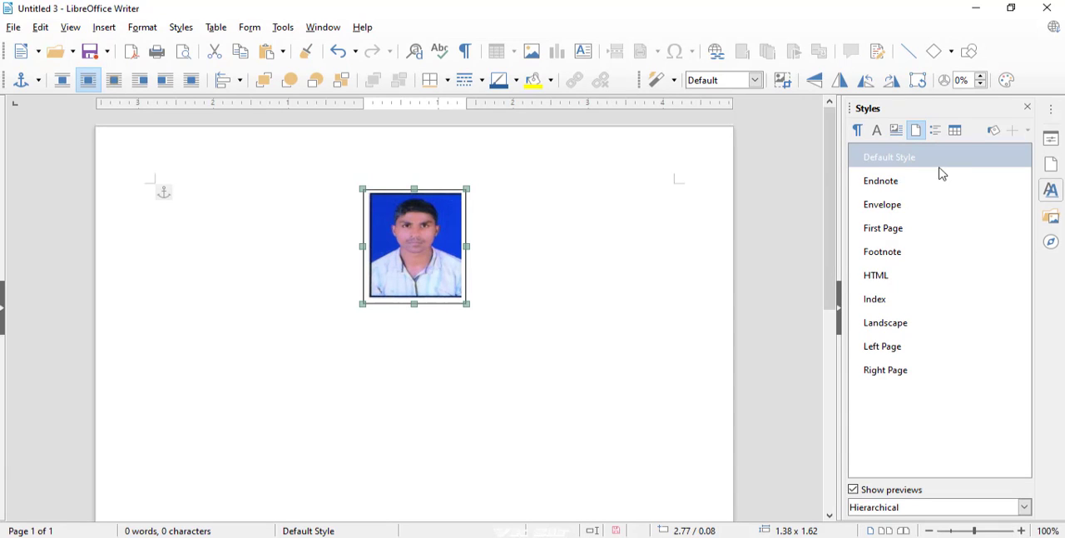
pyautogui.click(894, 188)
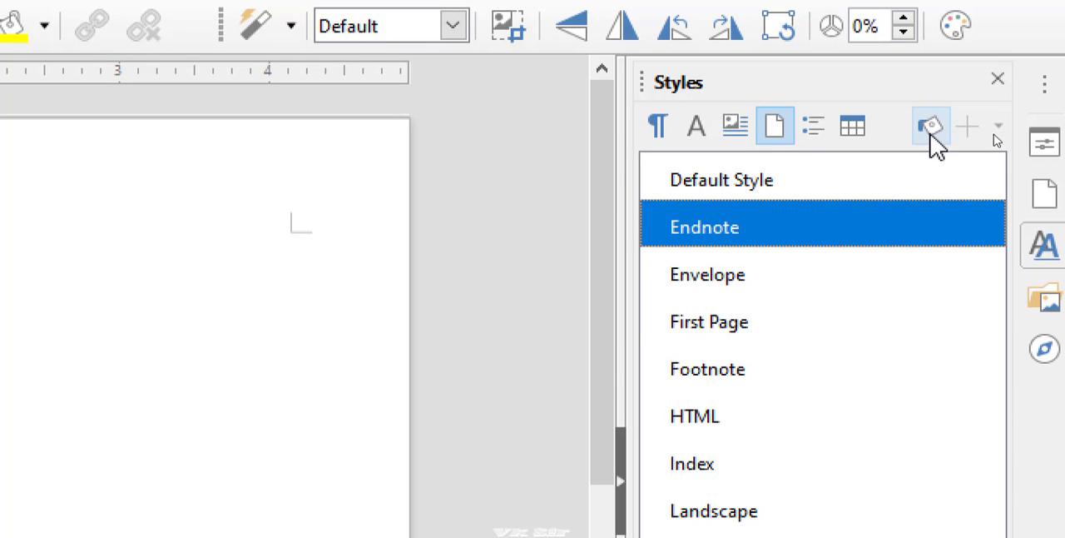
pyautogui.click(933, 132)
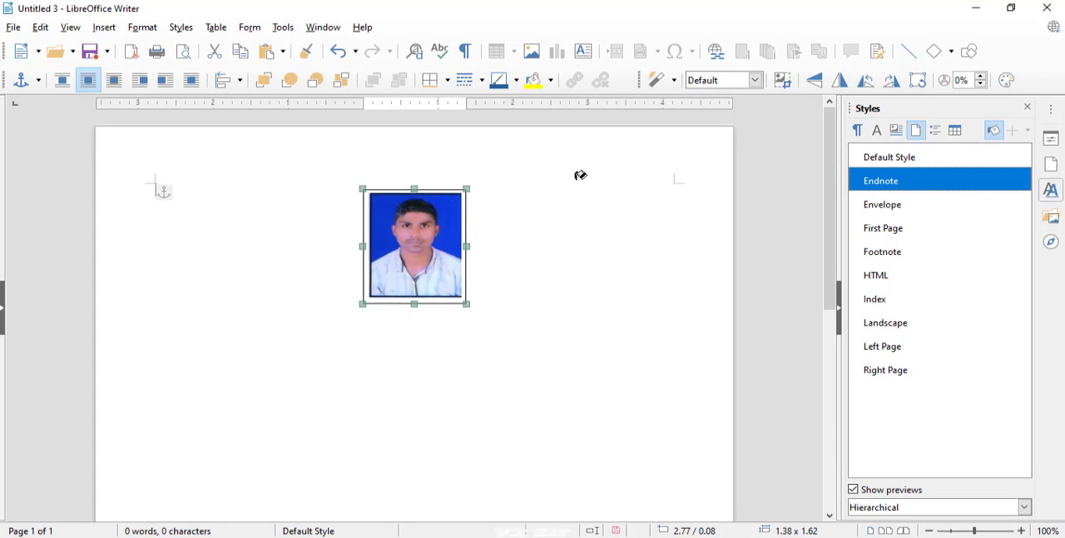
pyautogui.click(573, 207)
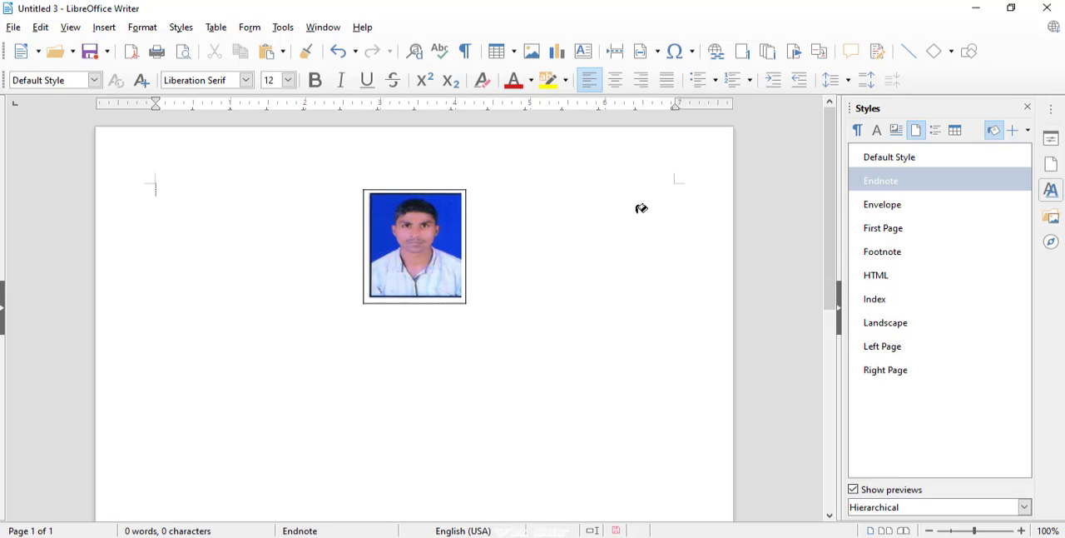
# Restart Fill Format Mode with the Envelope page style and apply it to the page
pyautogui.click(874, 210)
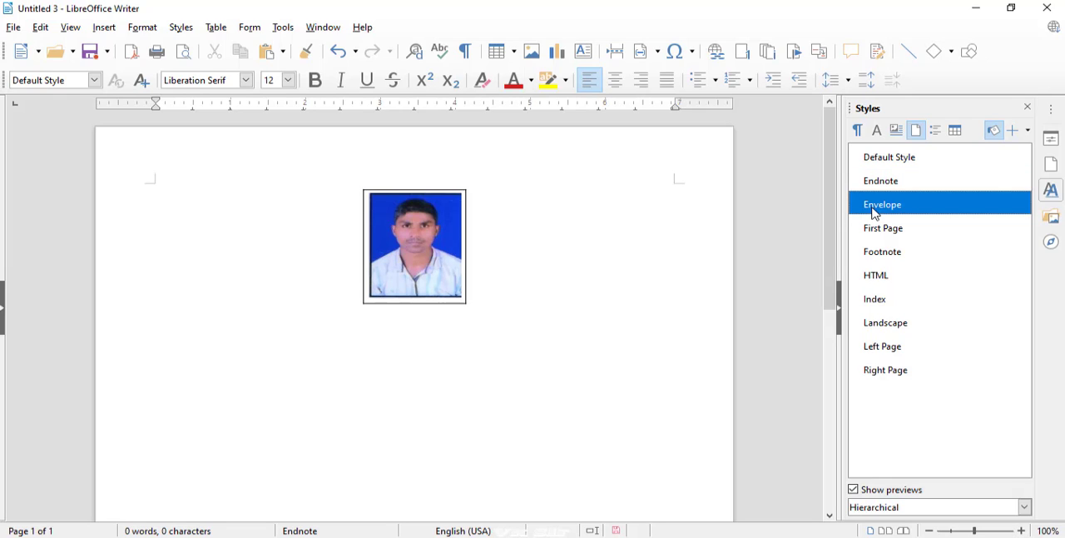
pyautogui.click(999, 135)
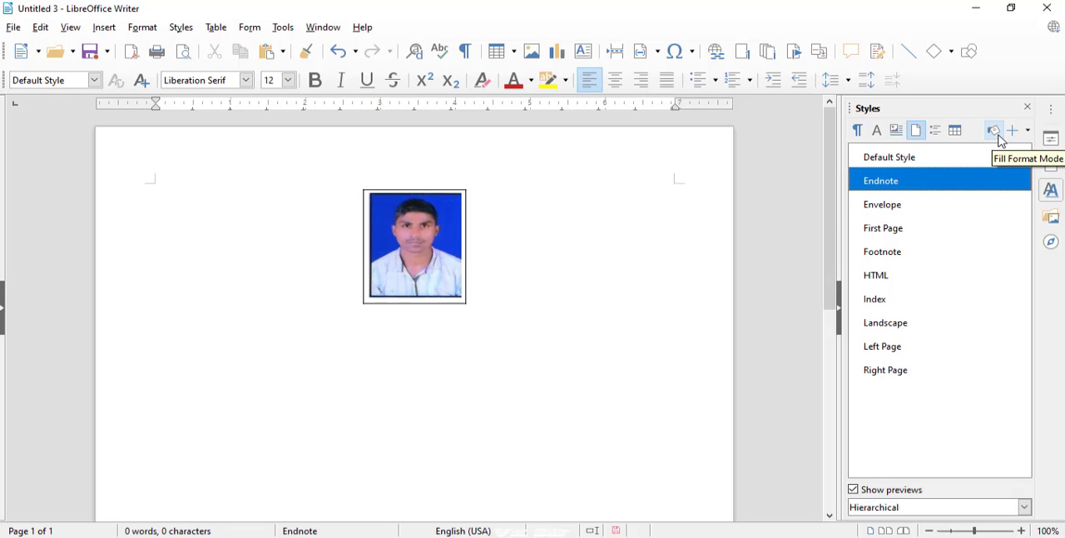
pyautogui.click(913, 204)
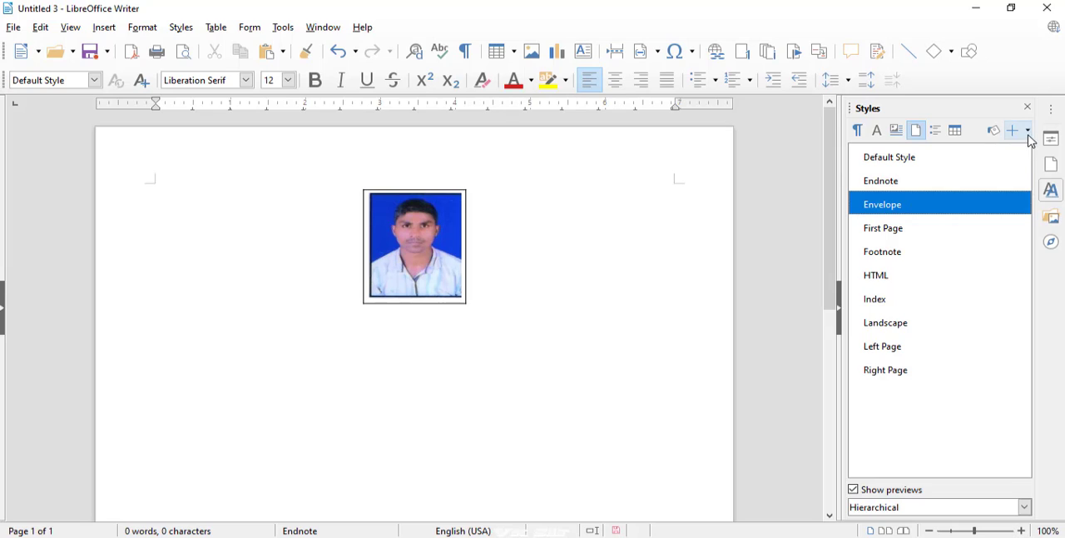
pyautogui.click(999, 136)
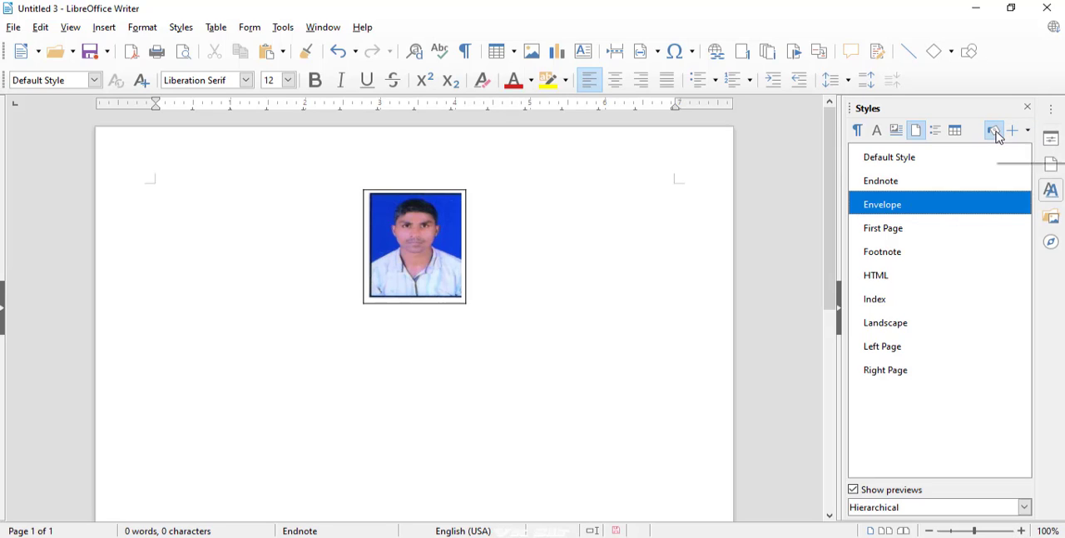
pyautogui.click(576, 208)
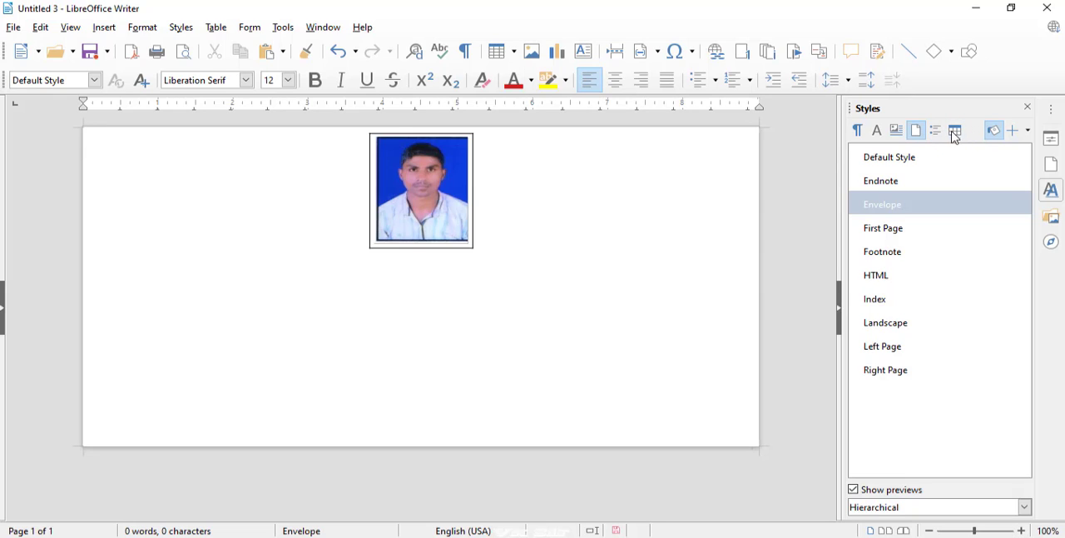
# Fill the page with the First Page style, followed by the Footnote page style
pyautogui.click(899, 230)
pyautogui.click(671, 263)
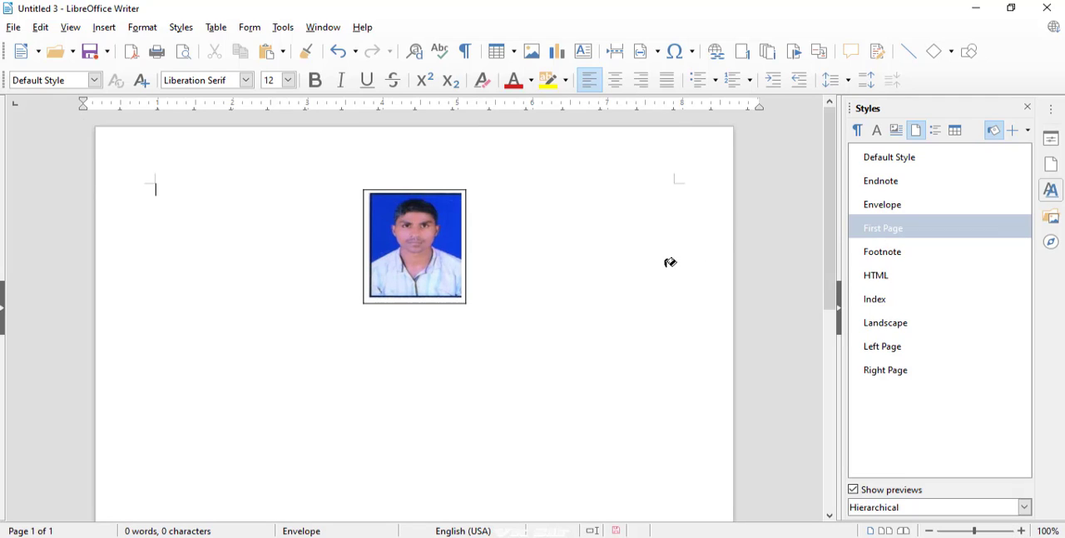
pyautogui.click(876, 258)
pyautogui.click(700, 243)
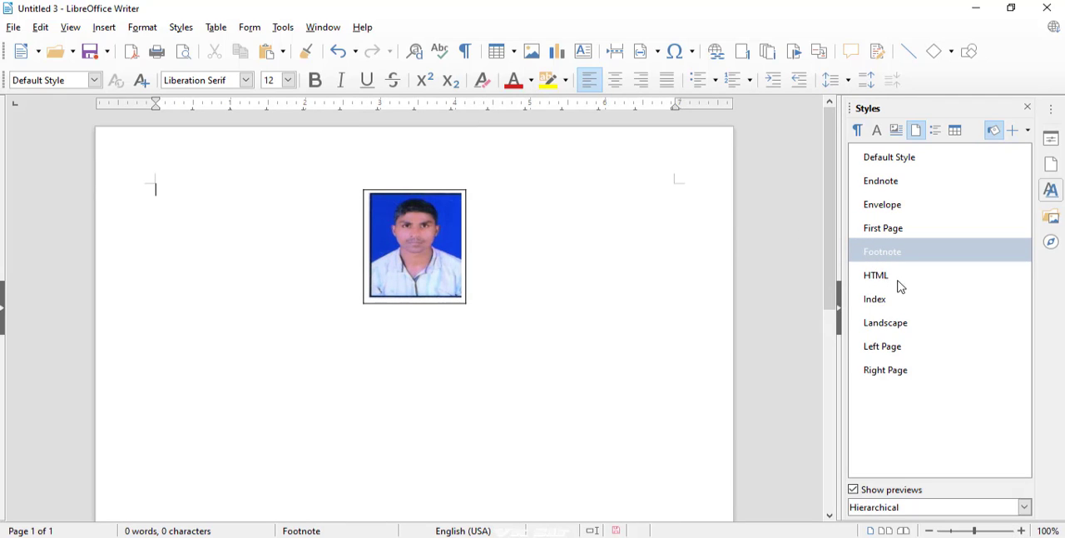
# Restart Fill Format Mode with the Landscape page style and apply it to the page
pyautogui.click(888, 325)
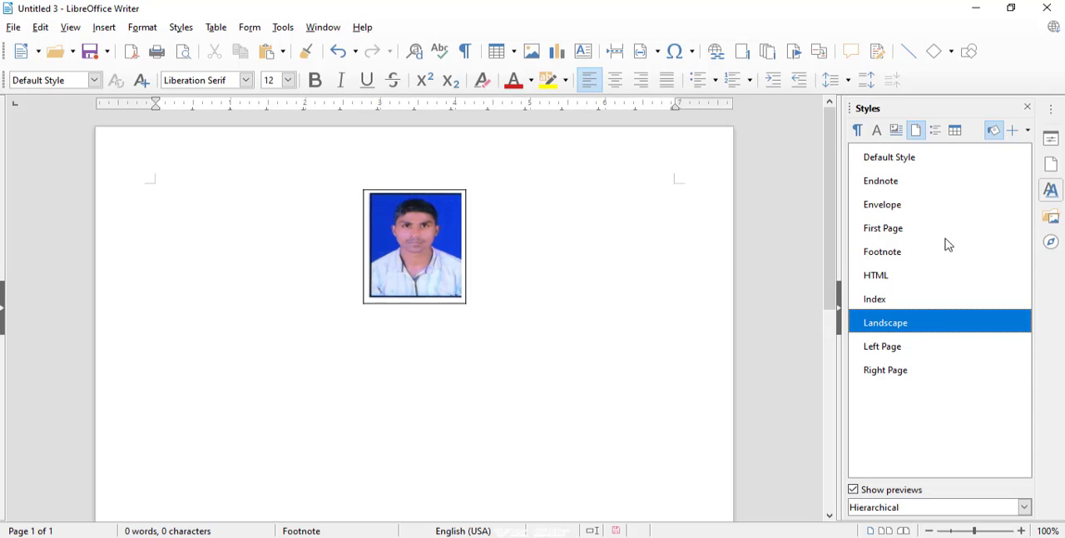
pyautogui.click(998, 137)
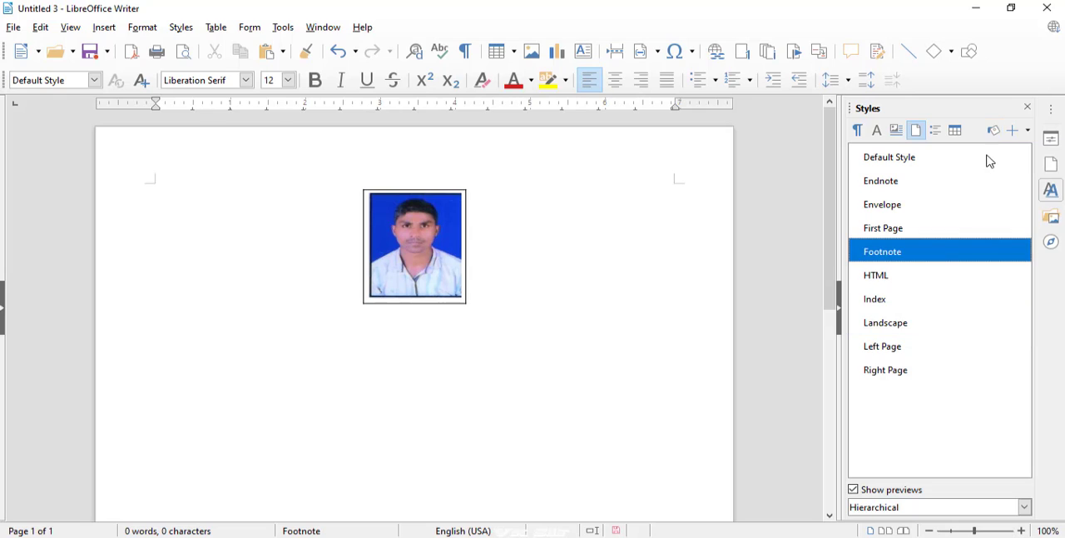
pyautogui.click(915, 327)
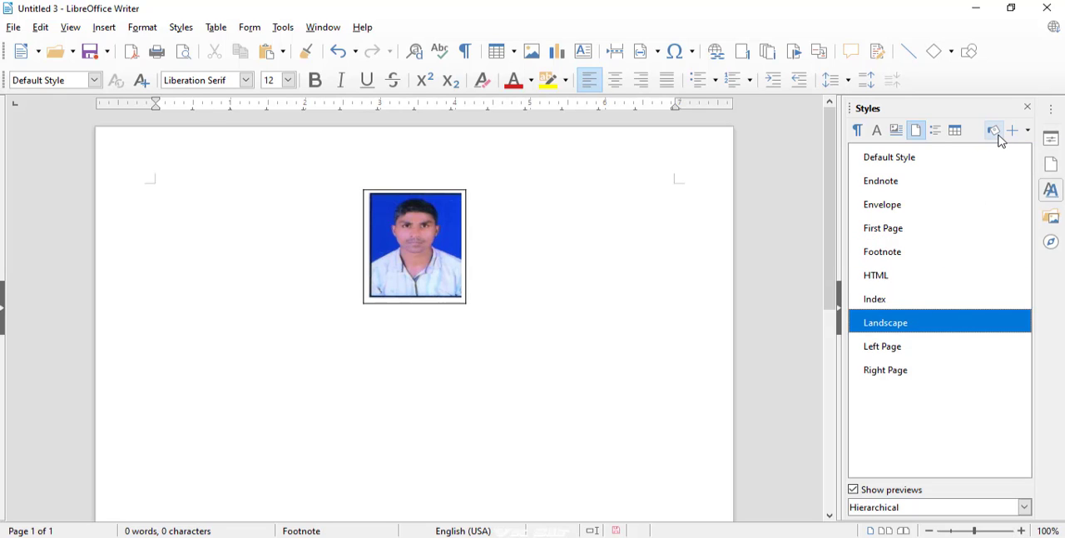
pyautogui.click(993, 130)
pyautogui.click(247, 211)
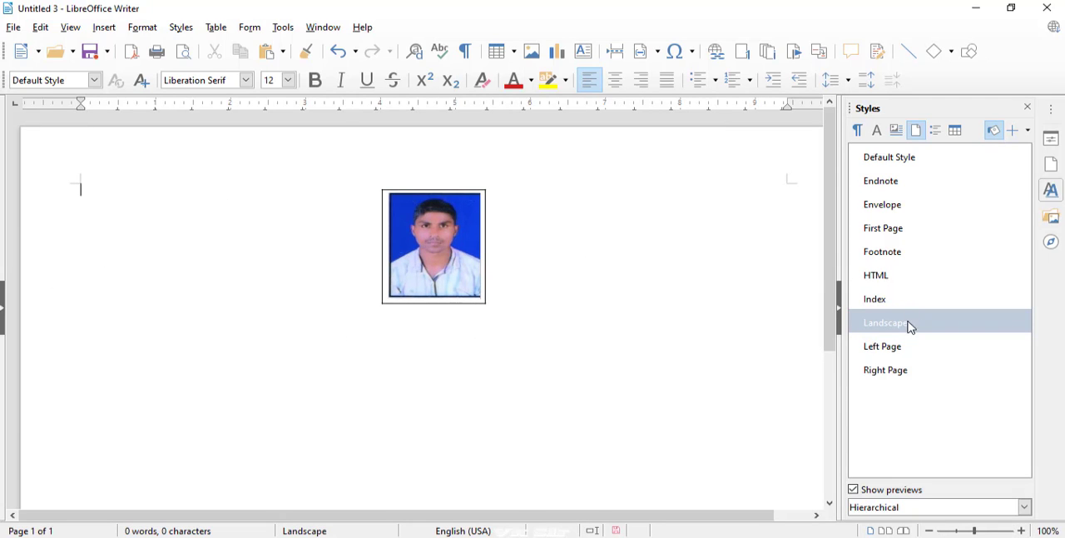
# Restart Fill Format Mode with the Left Page style and fill the page with it
pyautogui.click(894, 356)
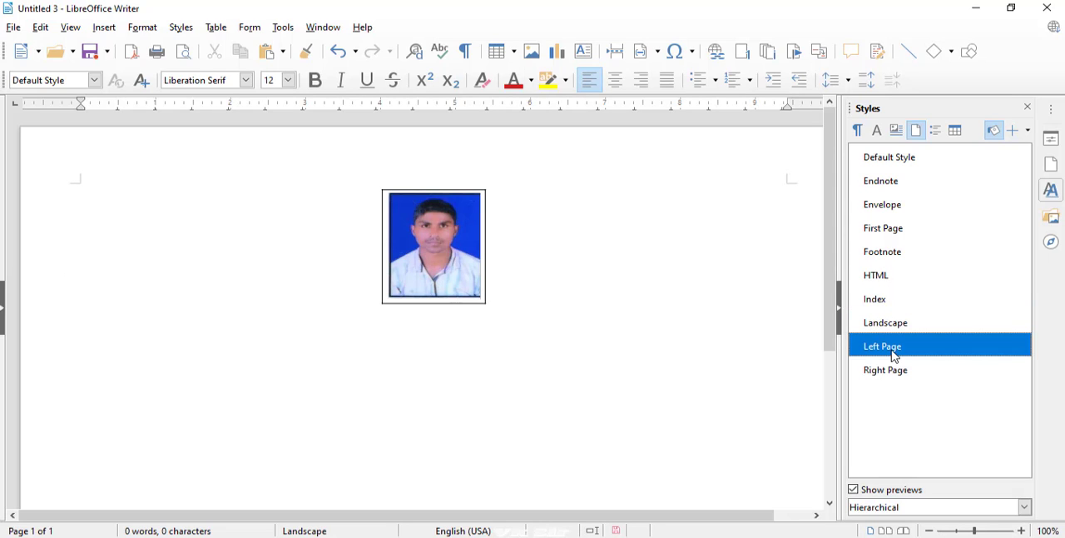
pyautogui.click(988, 135)
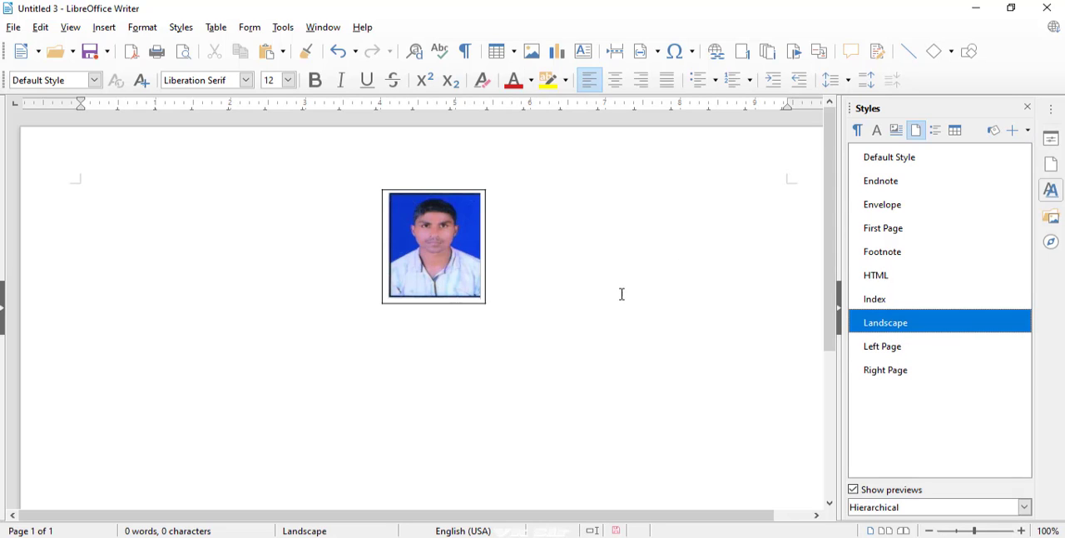
pyautogui.click(872, 369)
pyautogui.click(873, 349)
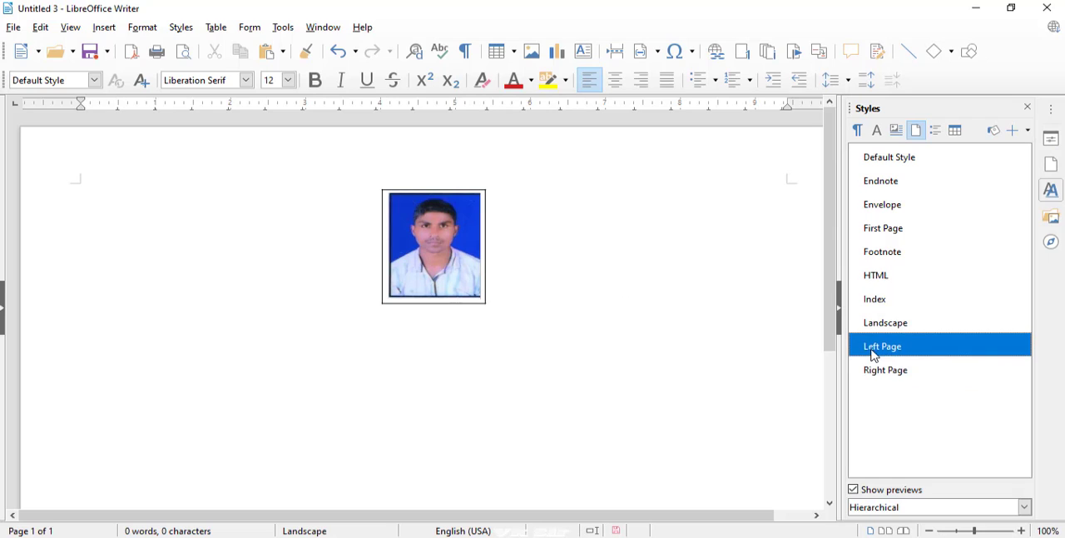
pyautogui.click(994, 132)
pyautogui.click(664, 230)
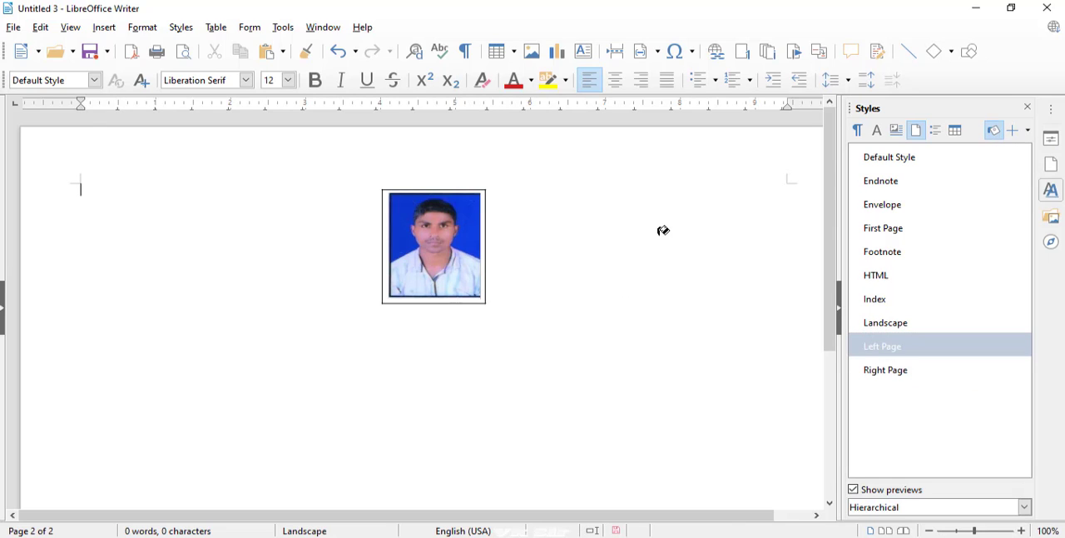
# Return the page to the Default Style page style using a restarted Fill Format Mode
pyautogui.click(894, 167)
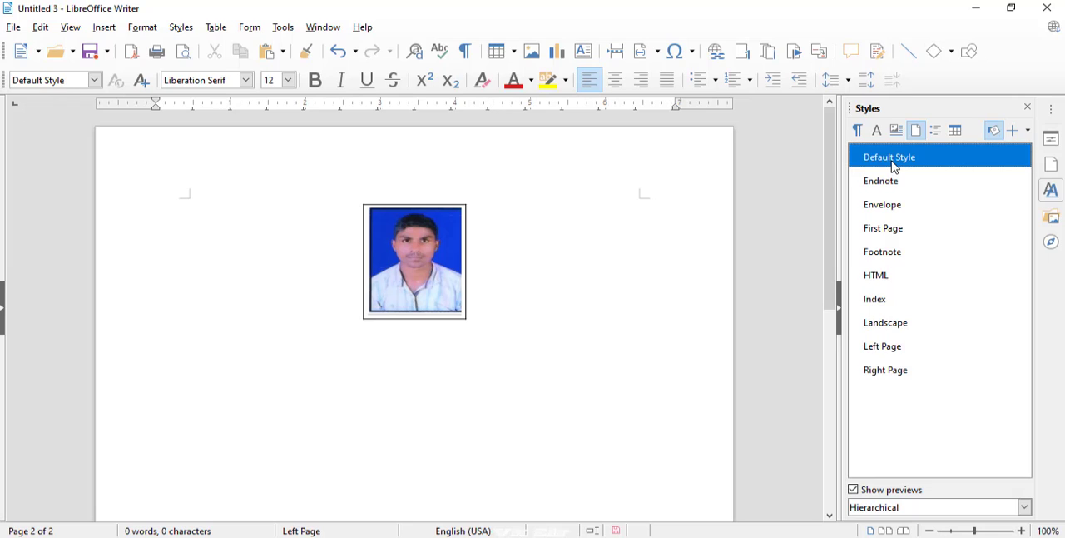
pyautogui.click(1002, 135)
pyautogui.click(920, 171)
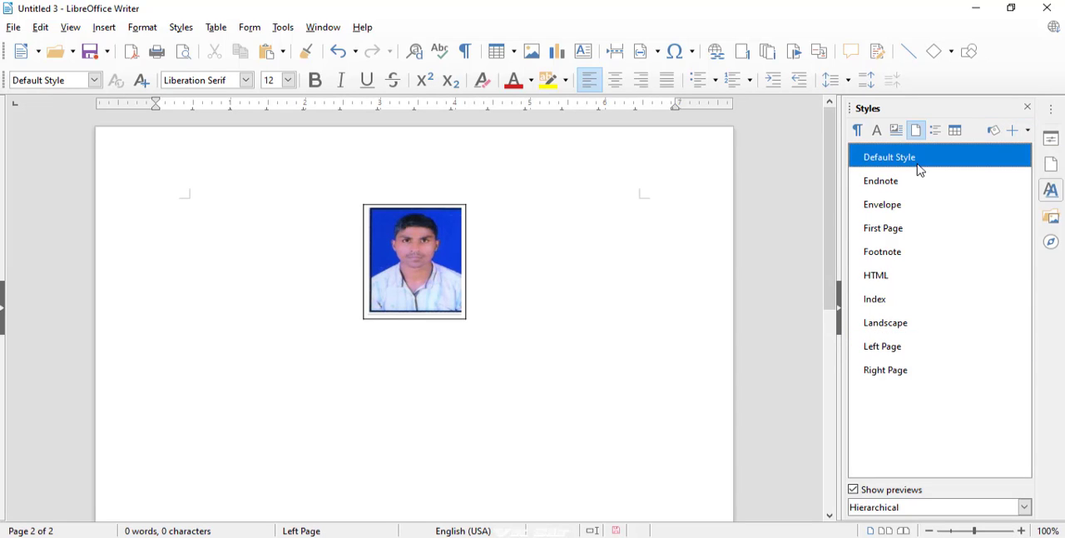
pyautogui.click(995, 133)
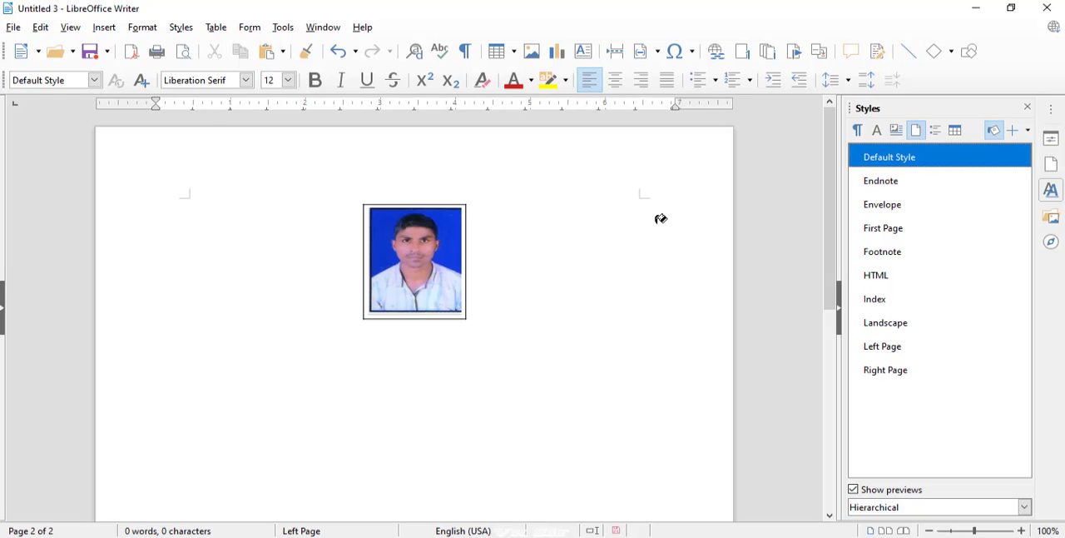
pyautogui.click(592, 245)
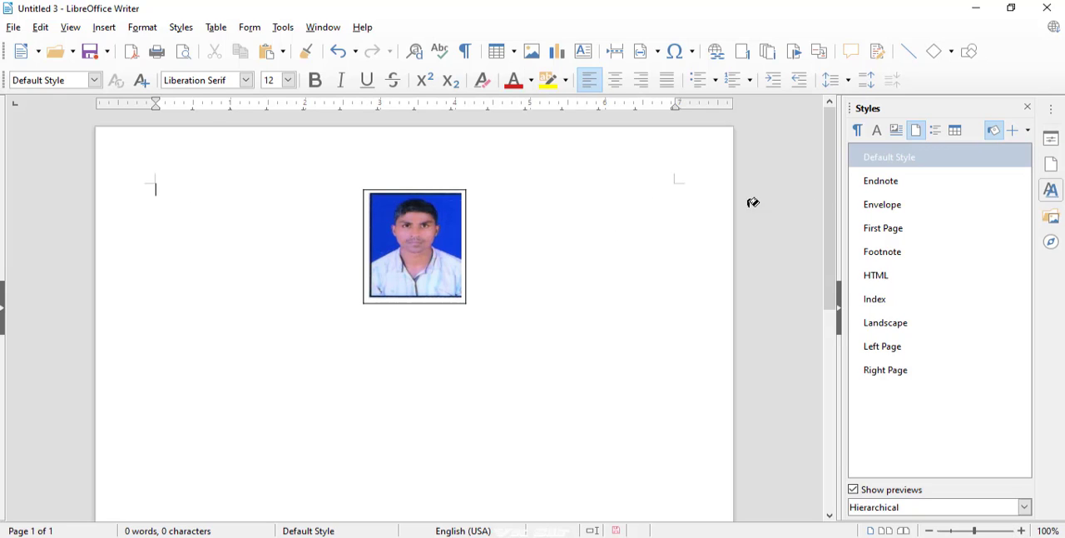
pyautogui.moveTo(828, 205); pyautogui.dragTo(772, 203)
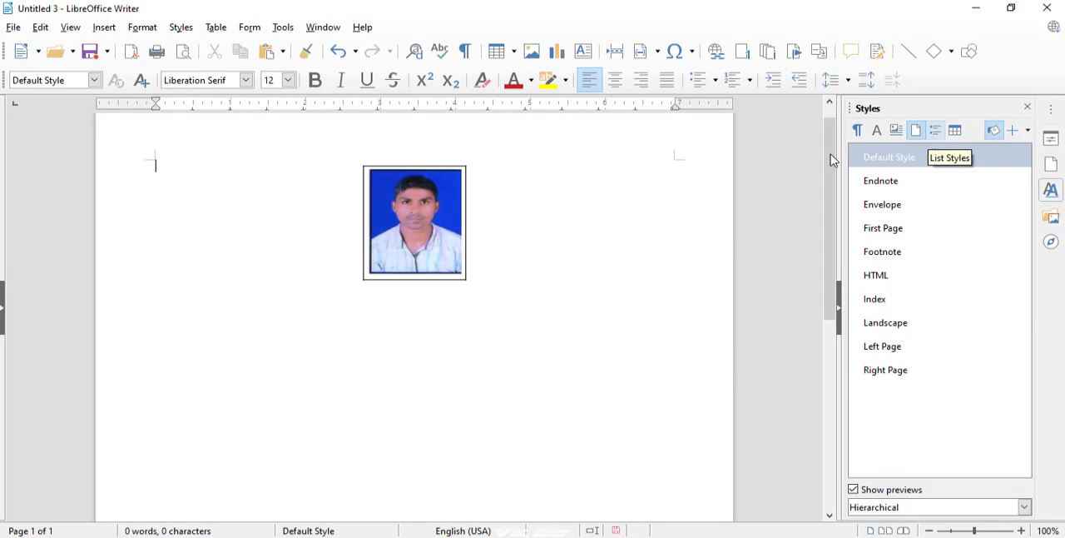
# Create a new text document and enter "Ekldfjklg fdlkgjldf.,gd" followed by eight short lines: gfd, g, d, g, fd, gfd, g, fd
pyautogui.click(38, 52)
pyautogui.click(35, 72)
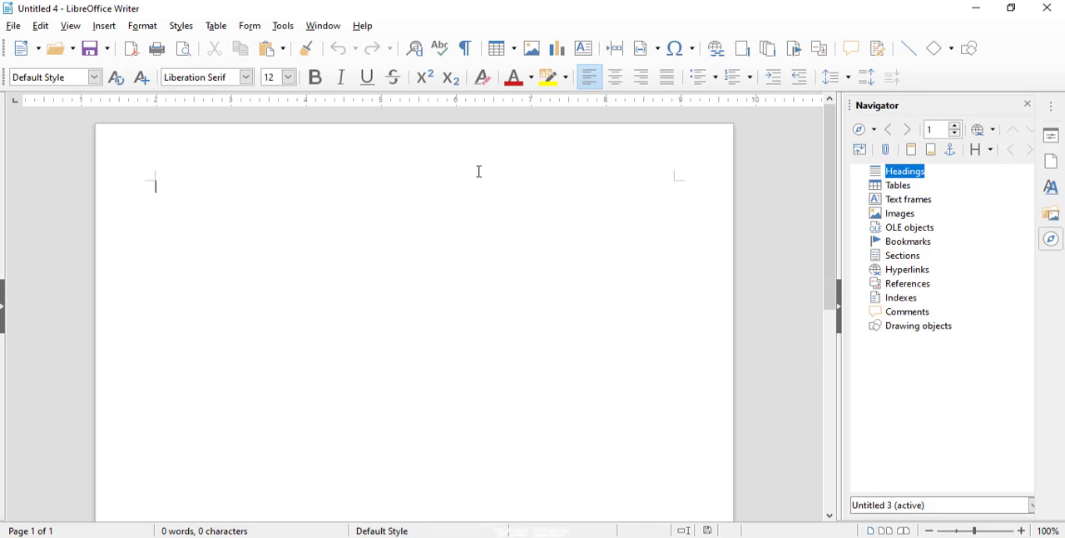
pyautogui.write('ekldfjklg fdlkgjldf,.gd')
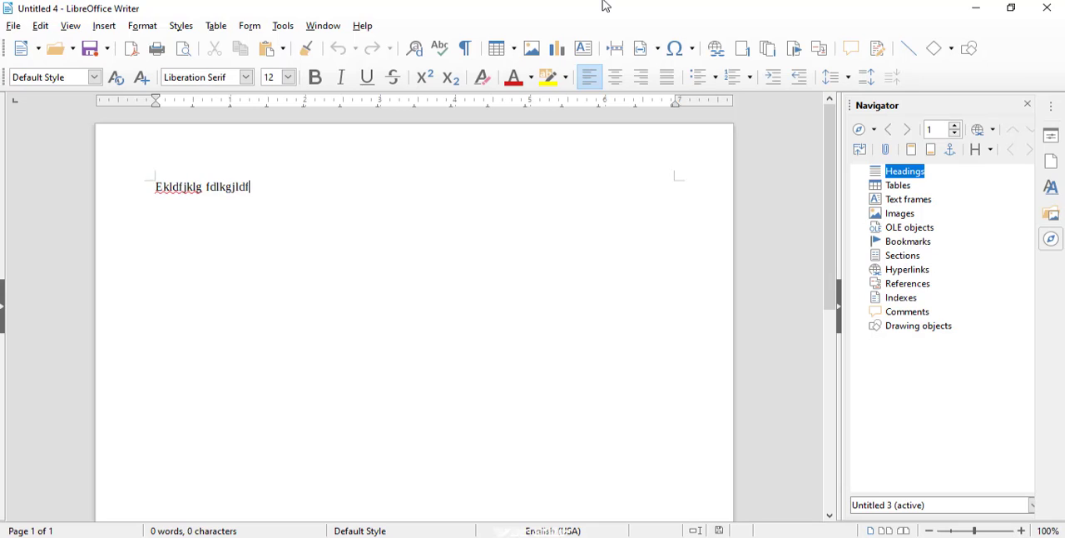
pyautogui.press('Return')
pyautogui.write('gfd g d g fd gfd g fd')
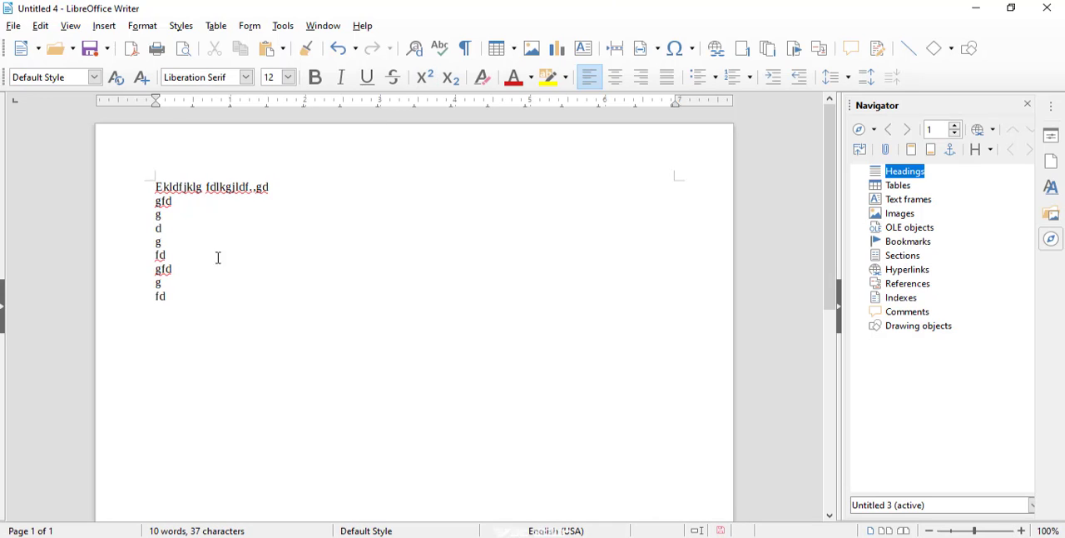
# Show the list styles and apply Bullet • to the first line of text
pyautogui.moveTo(185, 293); pyautogui.dragTo(145, 186)
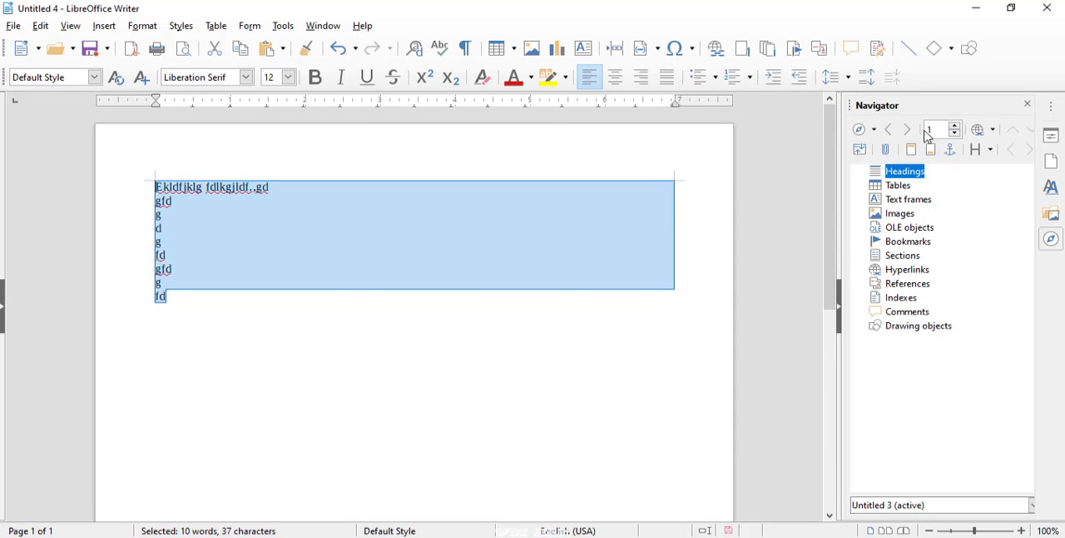
pyautogui.click(1054, 193)
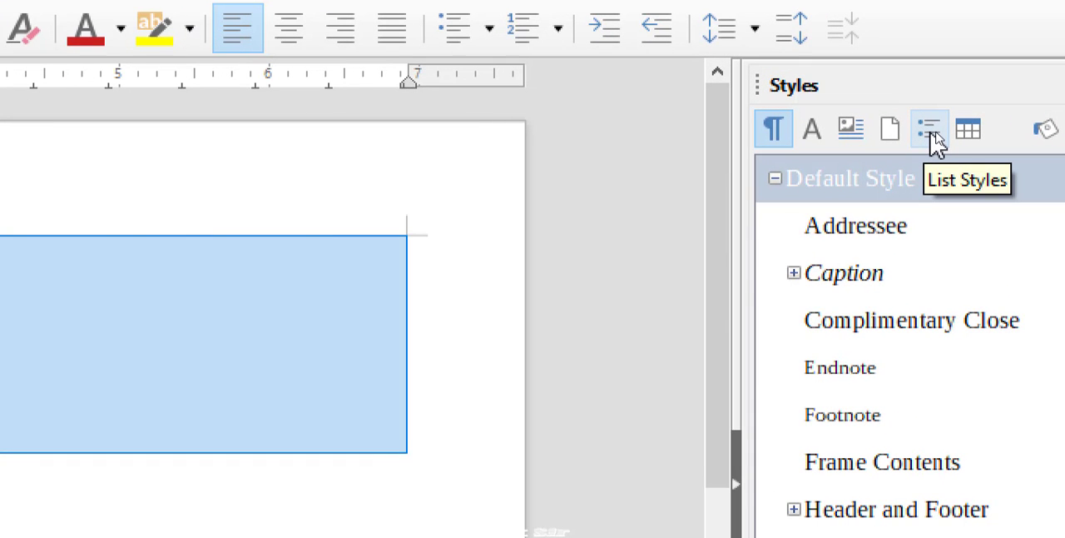
pyautogui.click(933, 134)
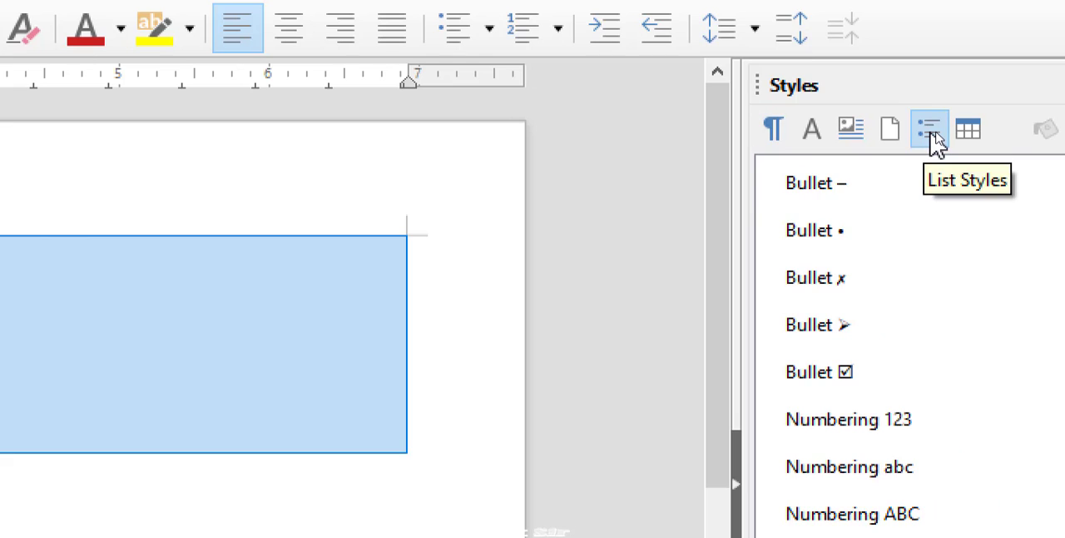
pyautogui.scroll(-1, 924, 135)
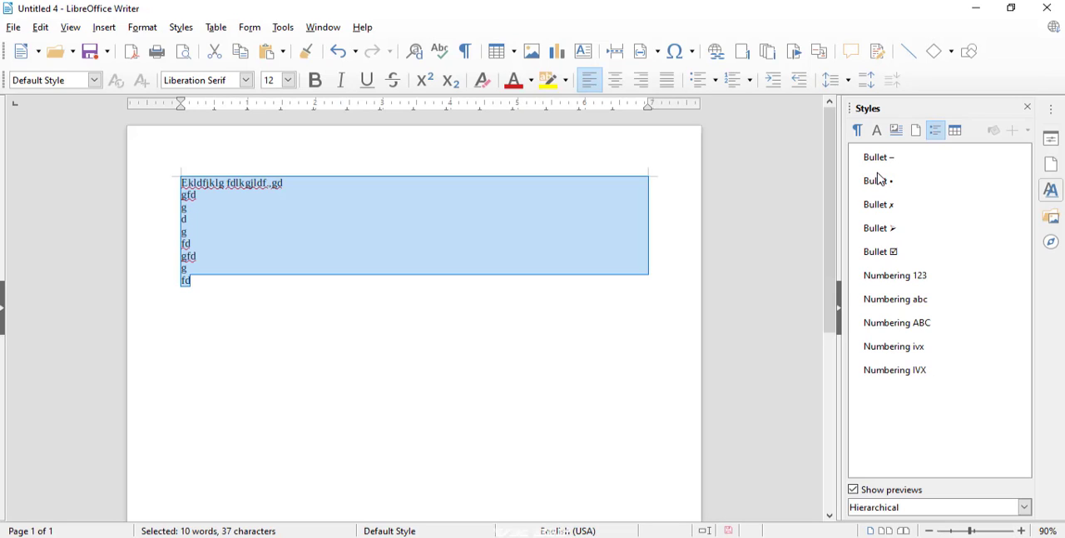
pyautogui.moveTo(300, 186); pyautogui.dragTo(182, 183)
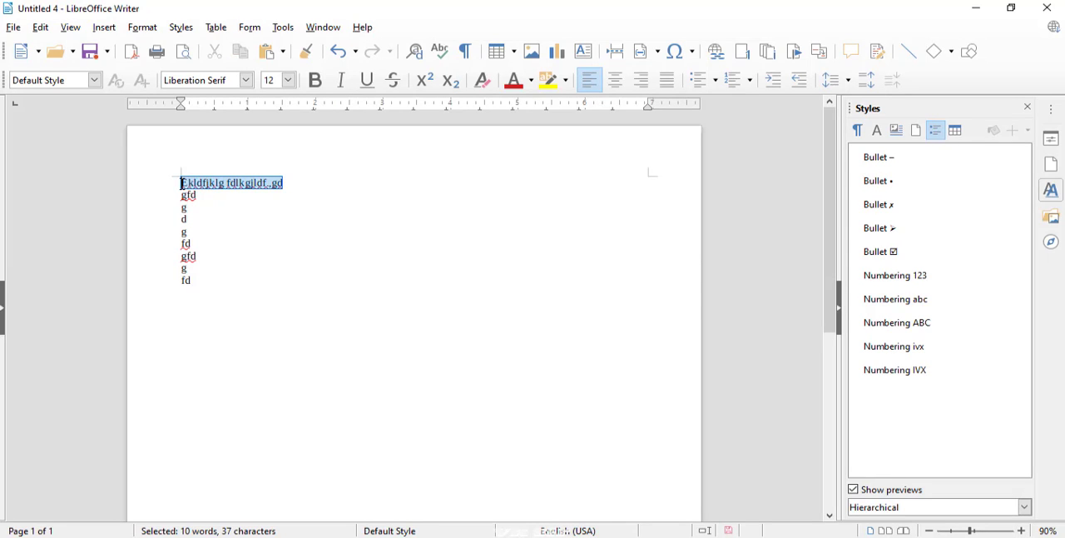
pyautogui.doubleClick(884, 188)
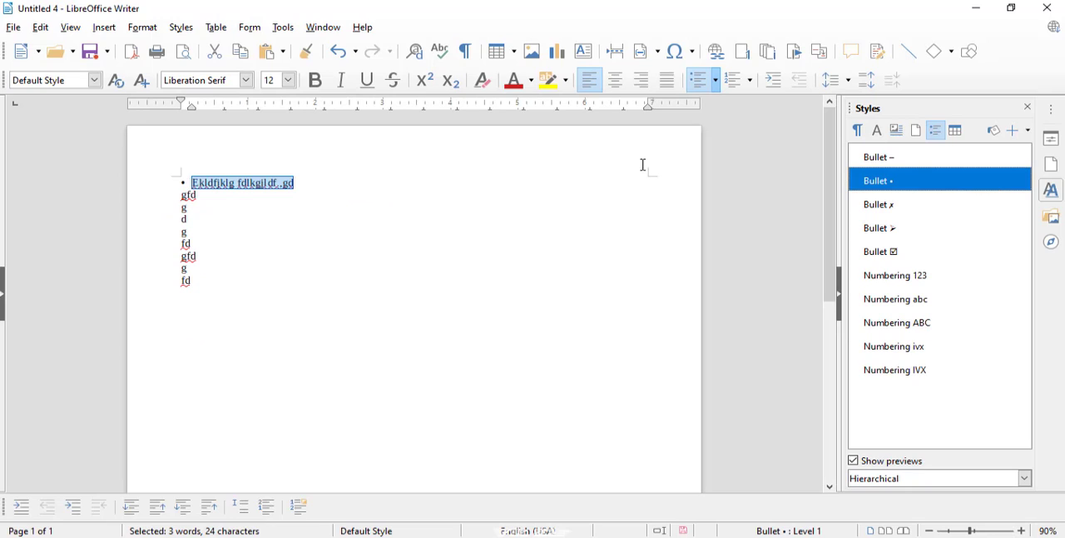
# Fill each of the remaining eight lines with the Bullet • list style using Fill Format Mode
pyautogui.click(1028, 131)
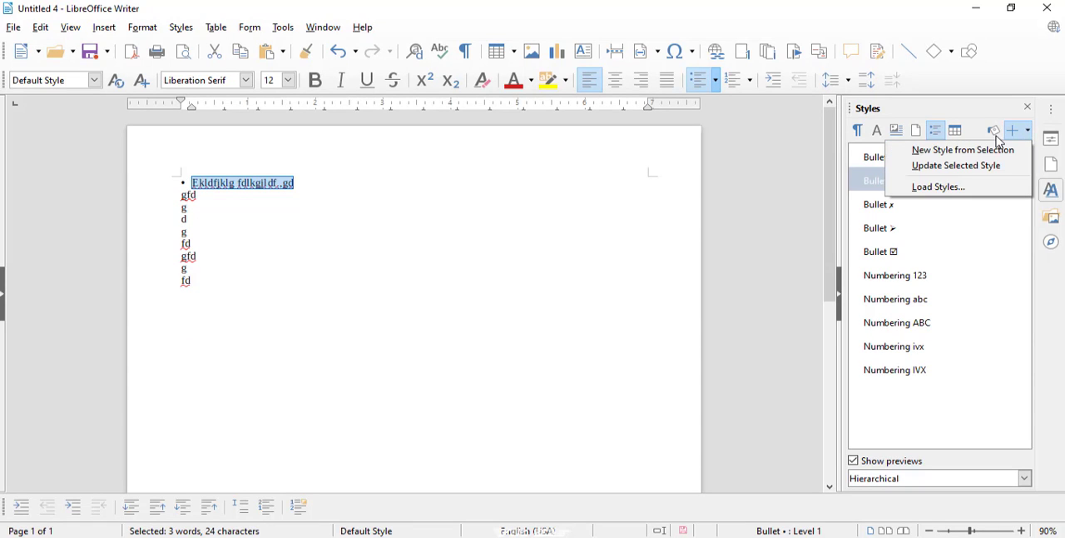
pyautogui.click(997, 136)
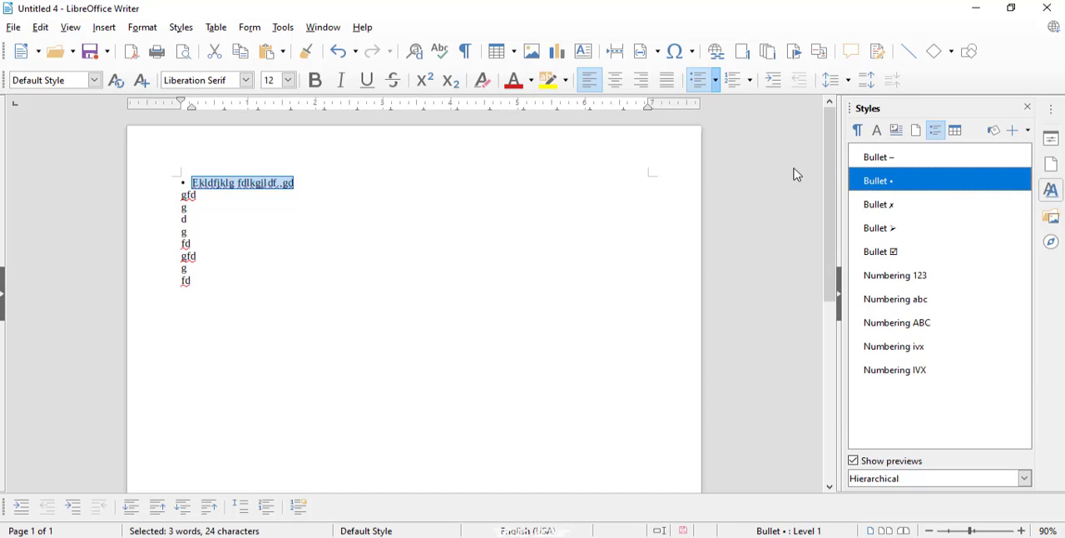
pyautogui.click(1002, 133)
pyautogui.click(190, 195)
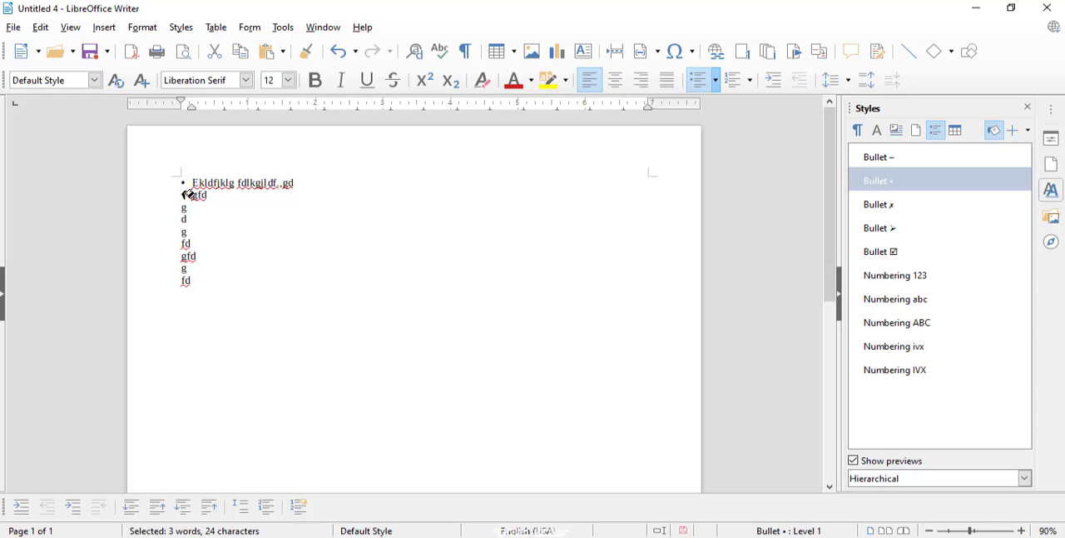
pyautogui.click(186, 206)
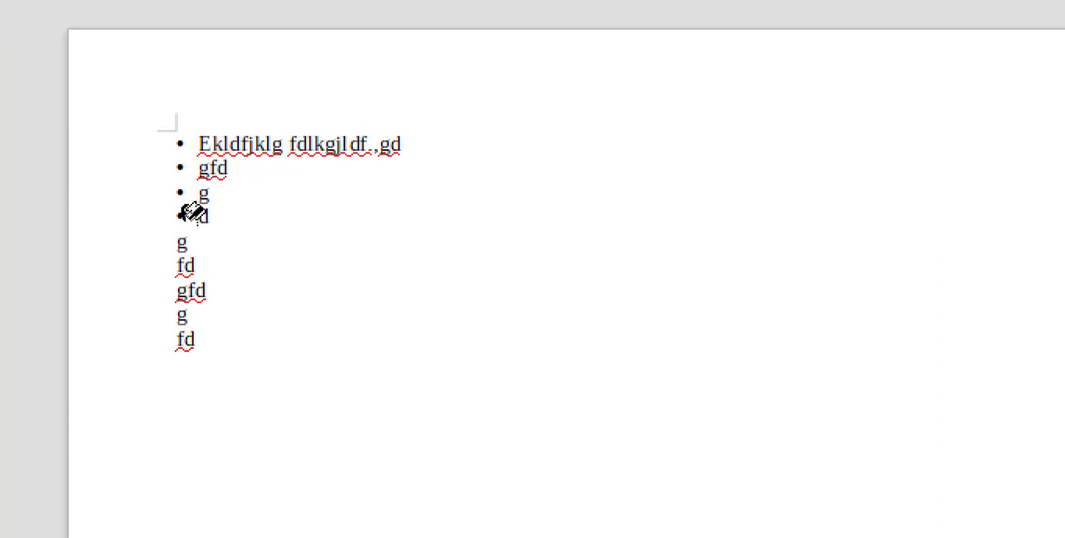
pyautogui.click(186, 218)
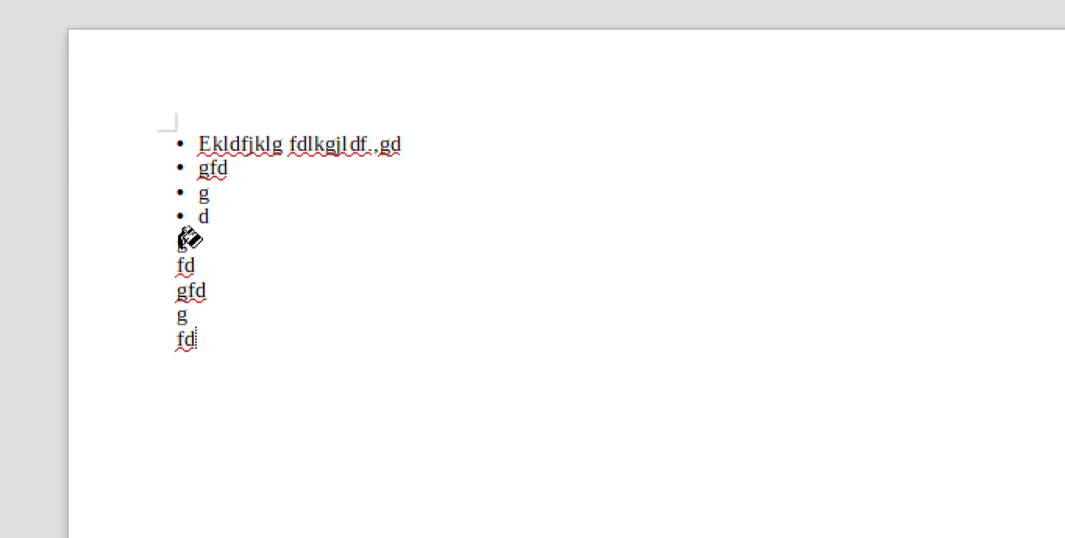
pyautogui.click(184, 241)
pyautogui.click(190, 263)
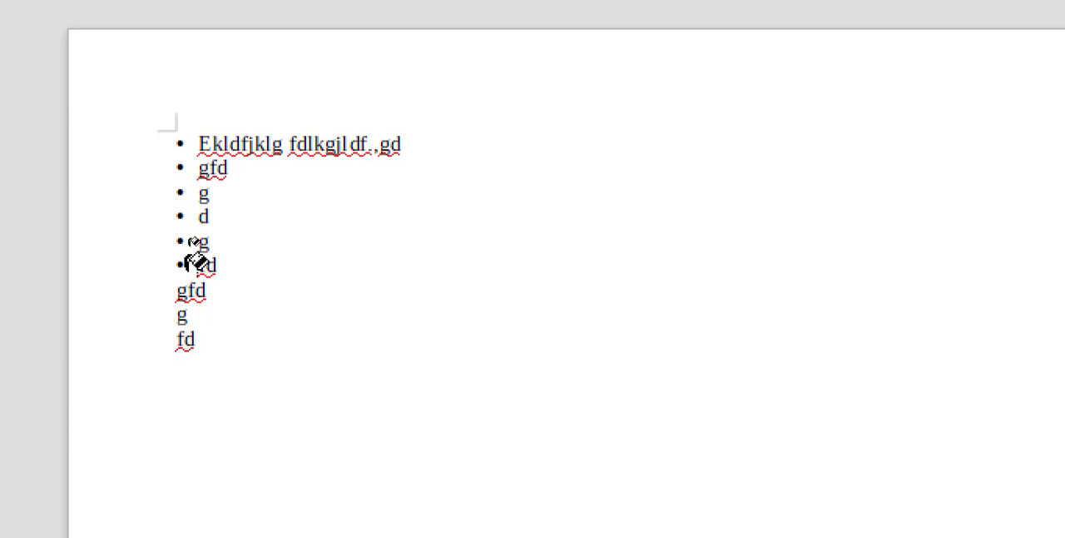
pyautogui.click(197, 308)
pyautogui.click(196, 287)
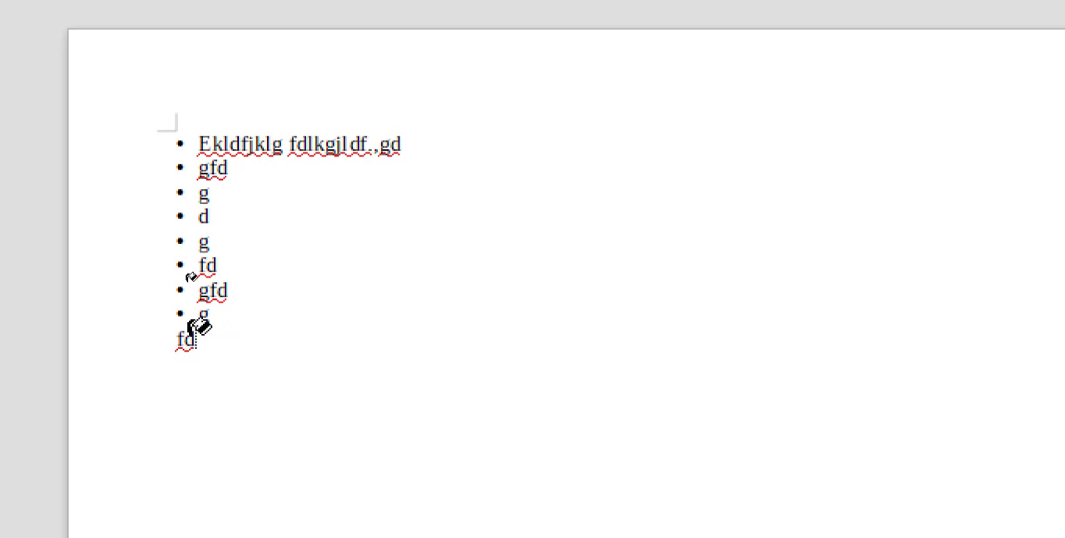
pyautogui.click(190, 338)
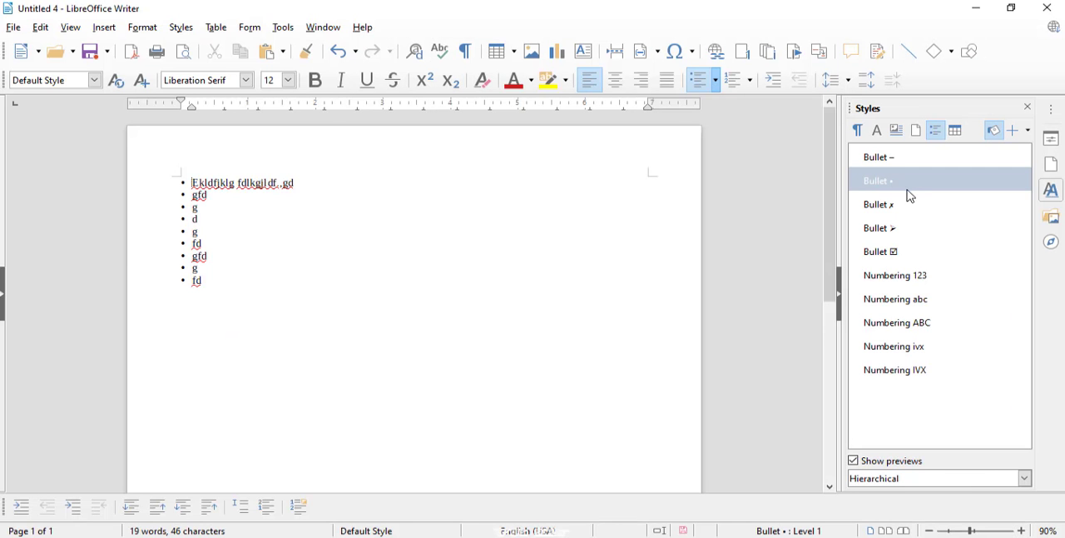
# Apply the Bullet ➢ list style to the last line, fd
pyautogui.click(895, 235)
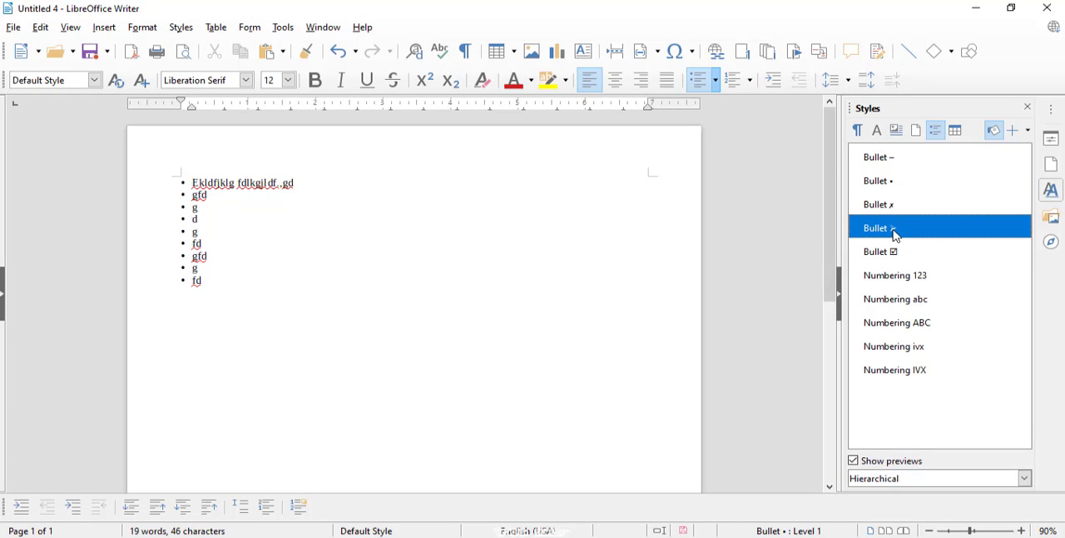
pyautogui.doubleClick(896, 236)
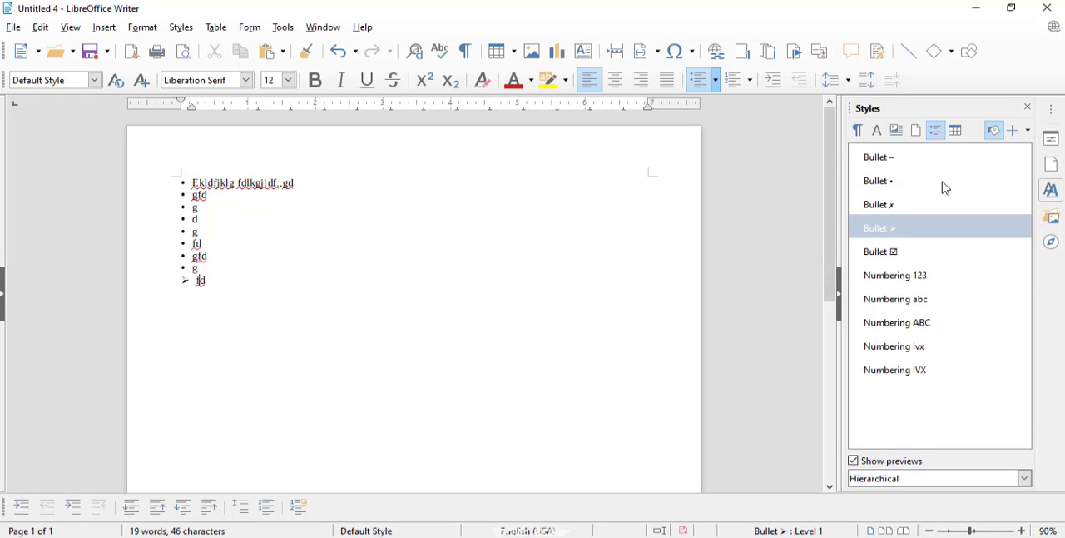
pyautogui.click(904, 237)
# Fill the first eight lines with the Bullet ➢ list style using Fill Format Mode
pyautogui.click(994, 132)
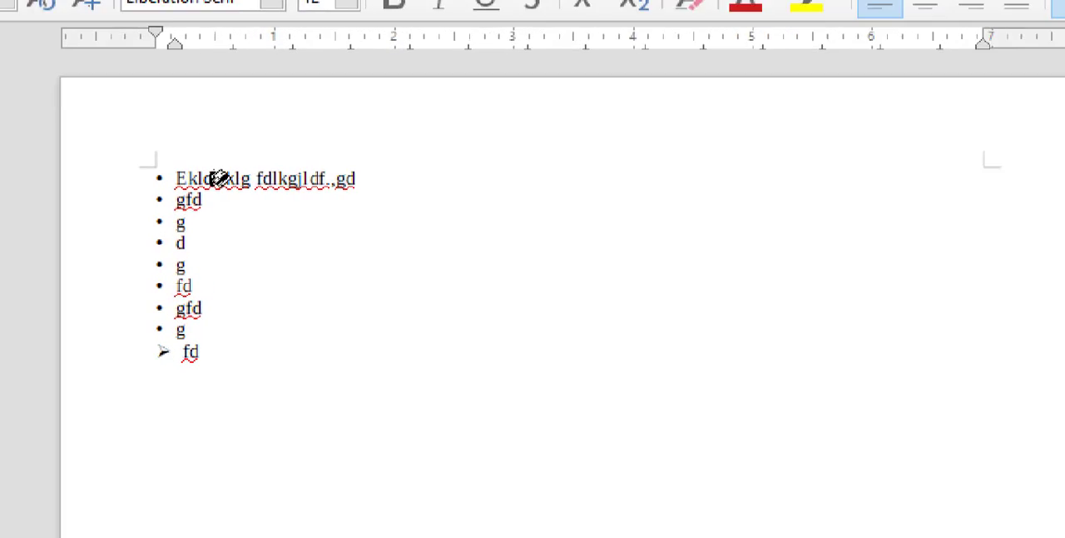
pyautogui.click(203, 179)
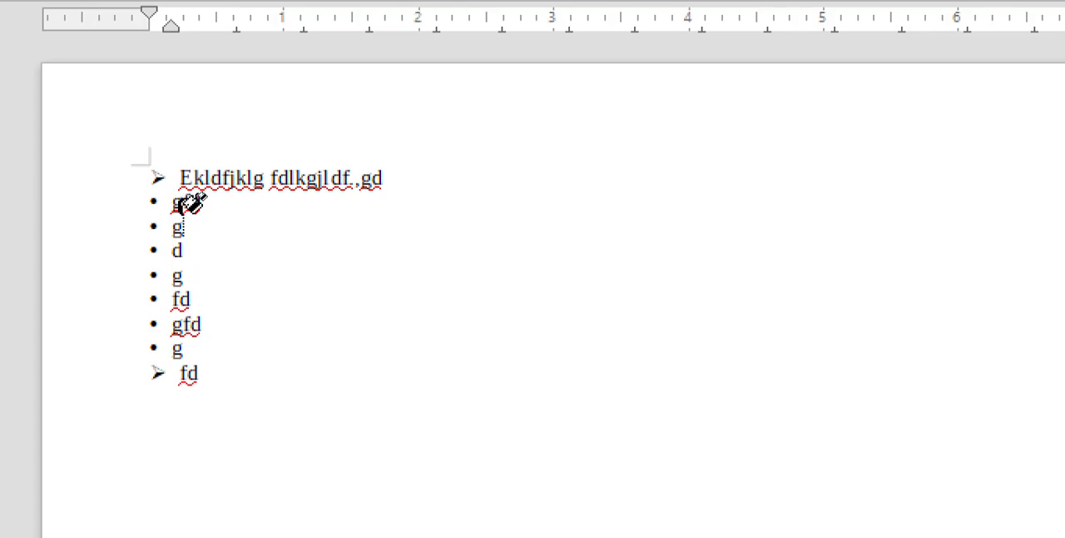
pyautogui.click(181, 224)
pyautogui.click(187, 203)
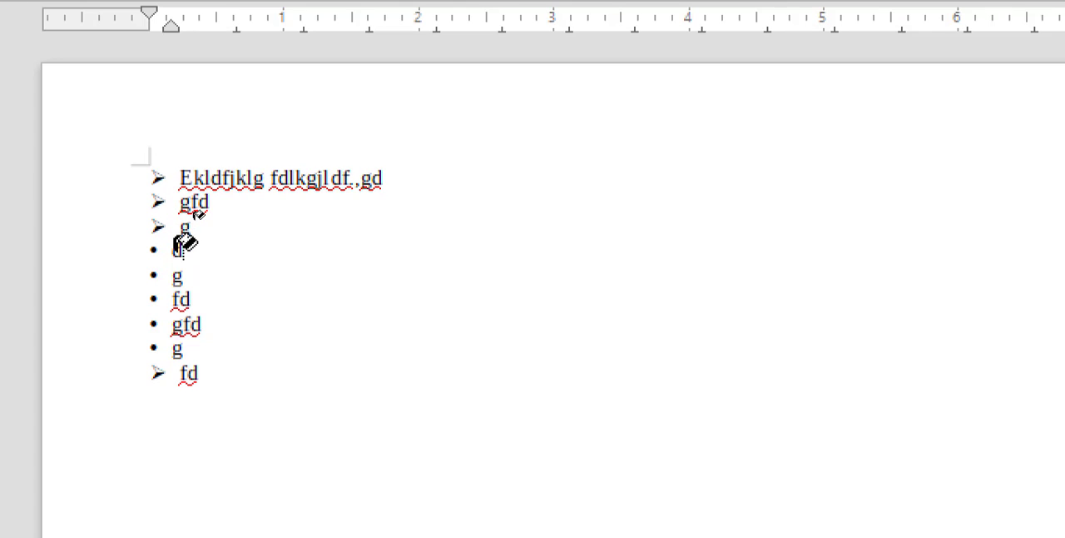
pyautogui.click(183, 254)
pyautogui.click(184, 288)
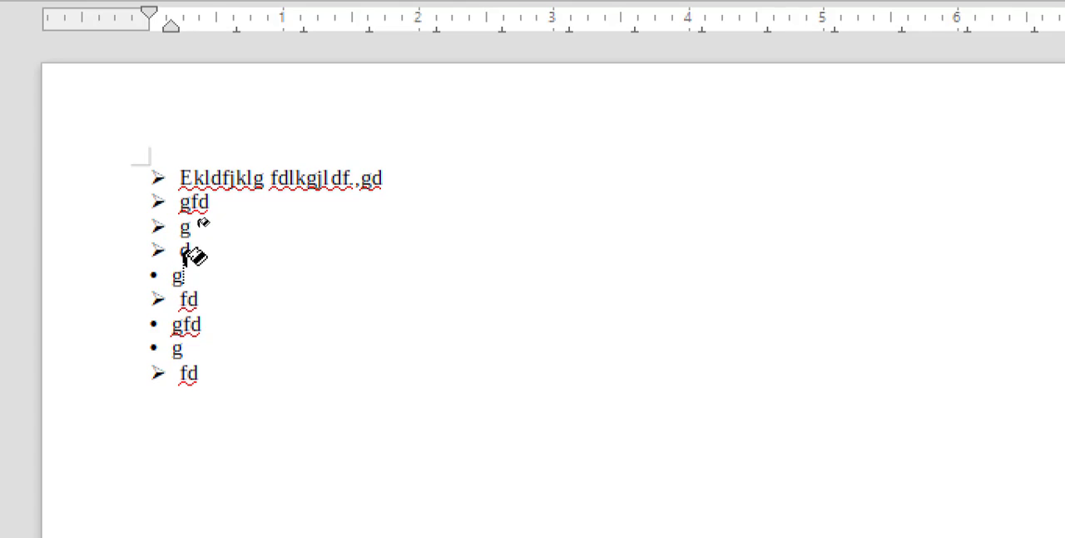
pyautogui.click(185, 271)
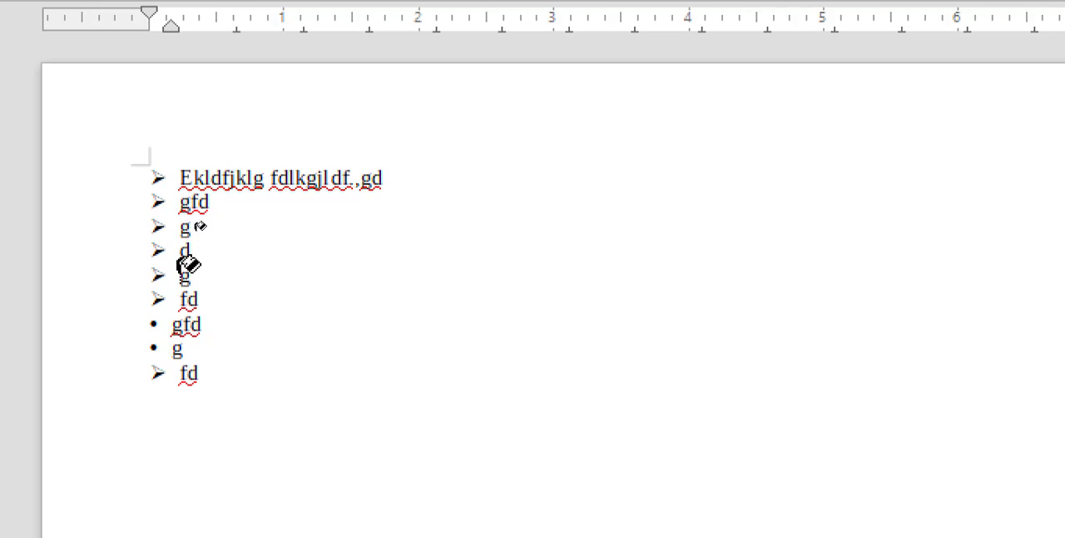
pyautogui.click(186, 323)
pyautogui.click(185, 348)
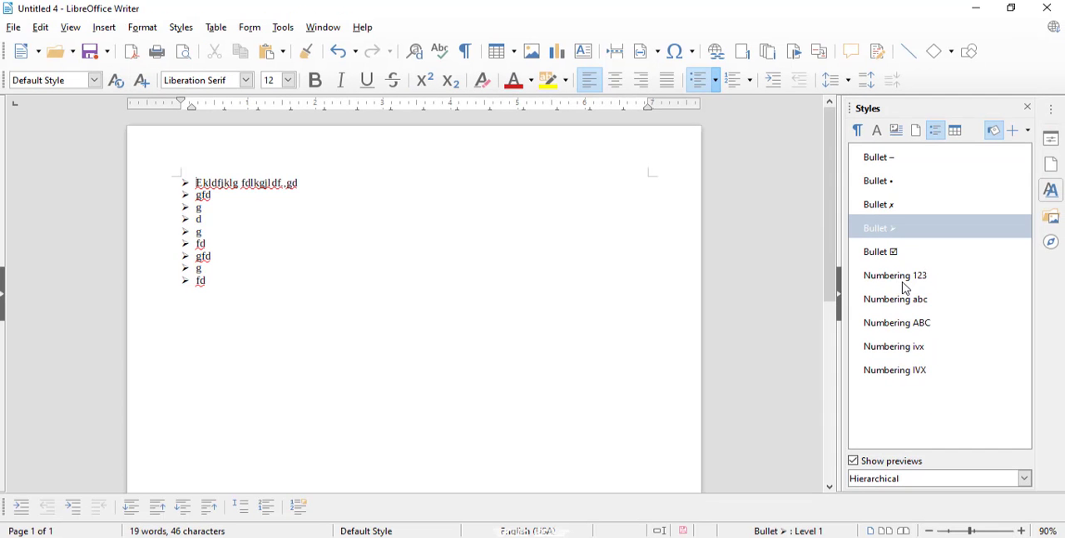
# Restart Fill Format Mode with the Numbering 123 list style and apply it to the first line of text
pyautogui.click(904, 282)
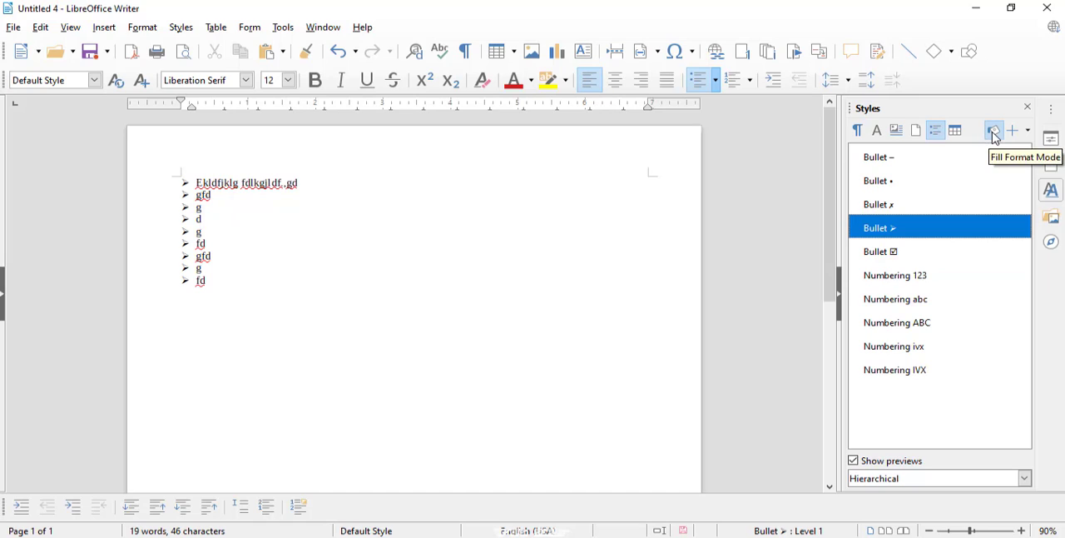
pyautogui.click(930, 278)
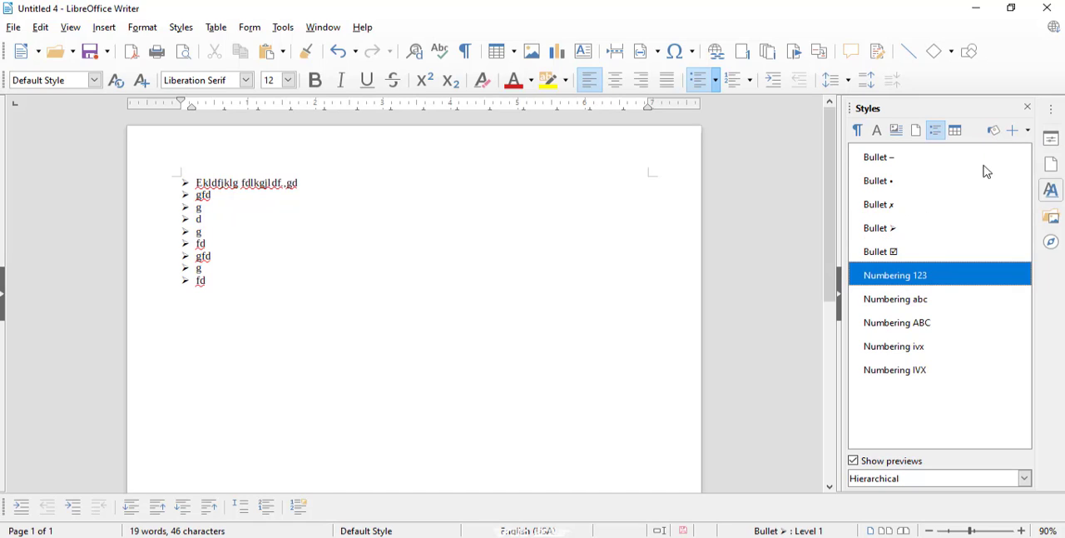
pyautogui.click(993, 130)
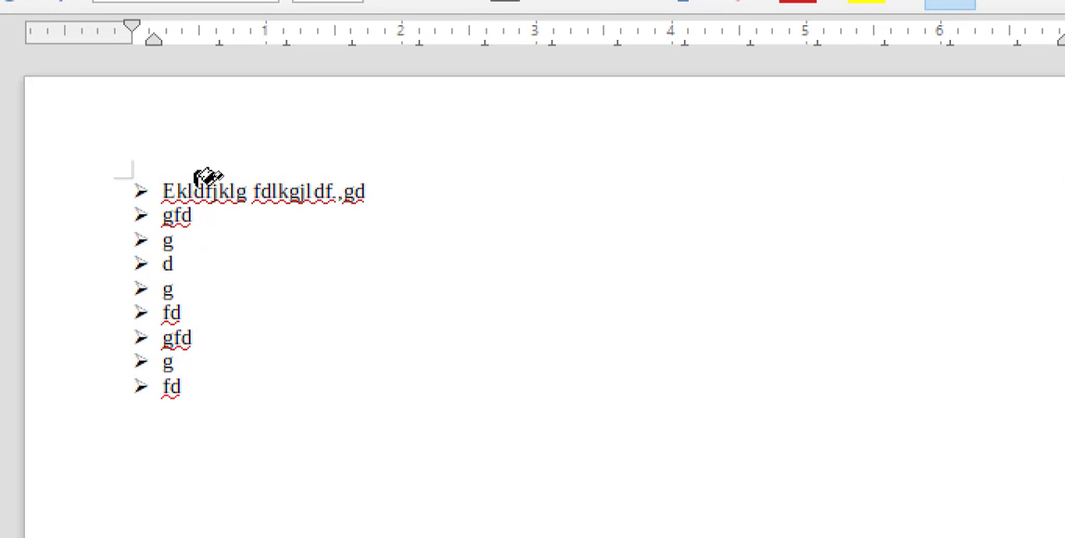
pyautogui.click(207, 188)
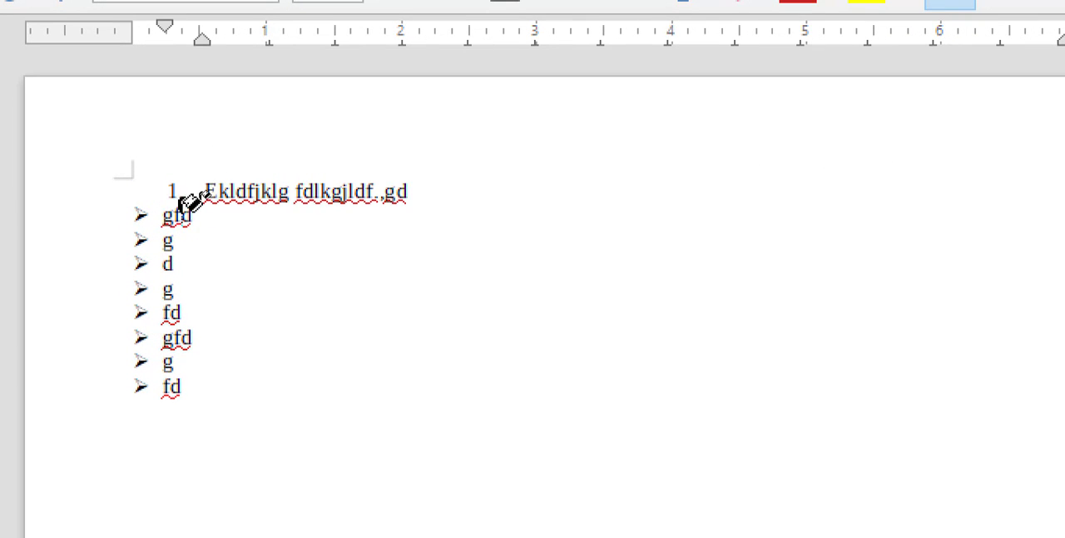
# Fill each of the remaining eight lines with the Numbering 123 list style
pyautogui.click(180, 215)
pyautogui.click(181, 240)
pyautogui.click(174, 289)
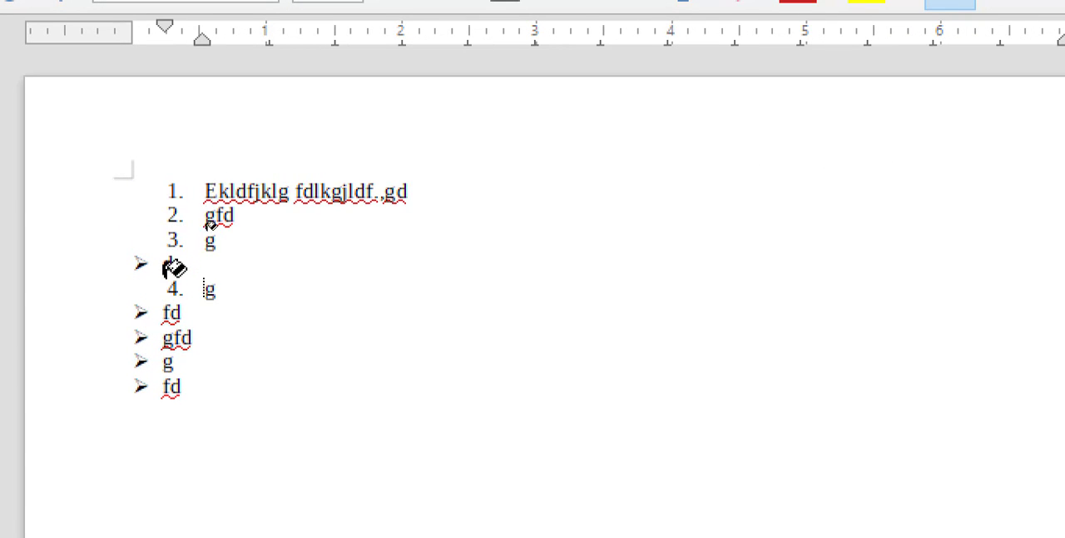
pyautogui.click(183, 261)
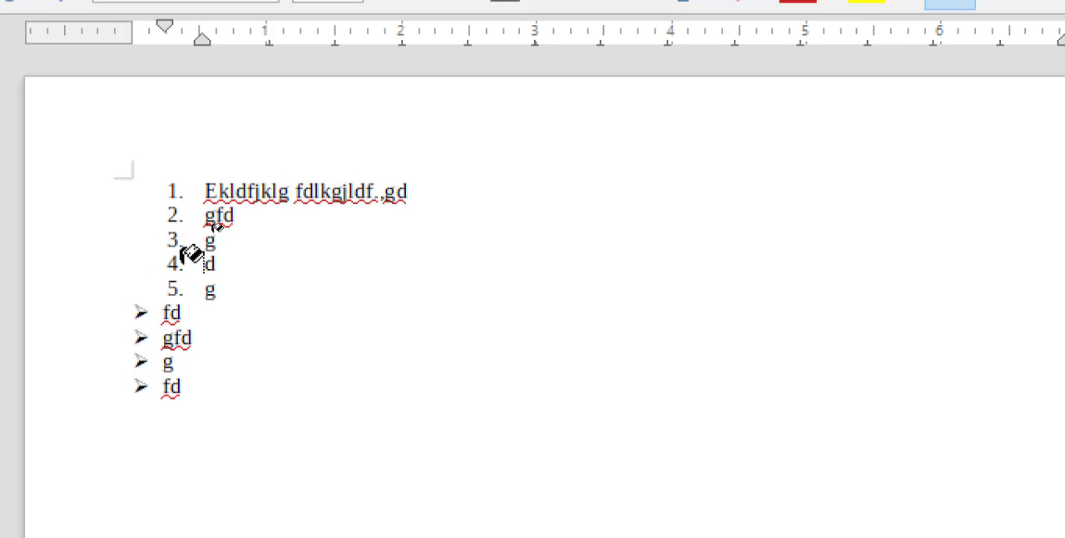
pyautogui.click(180, 313)
pyautogui.click(181, 361)
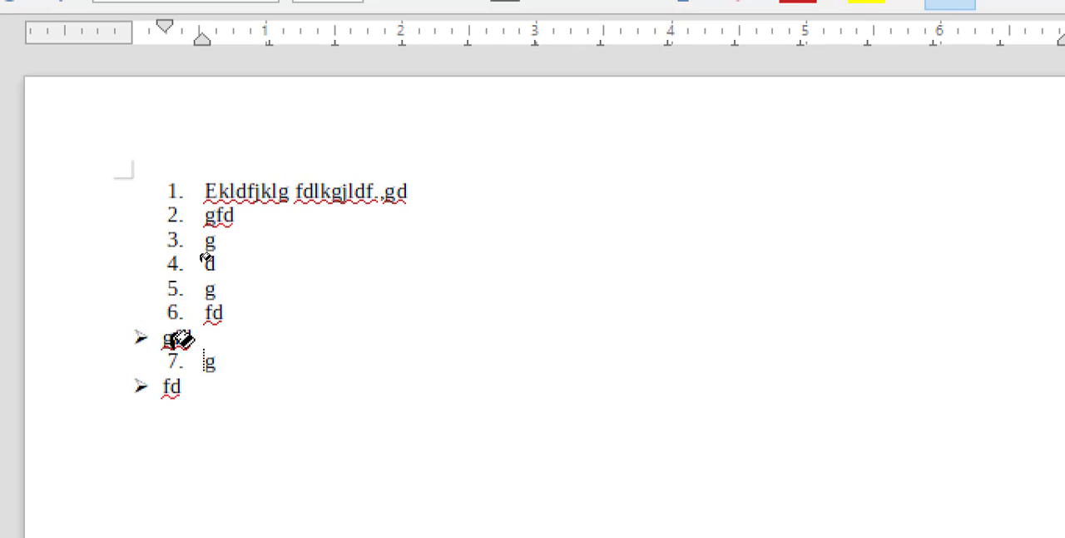
pyautogui.click(180, 338)
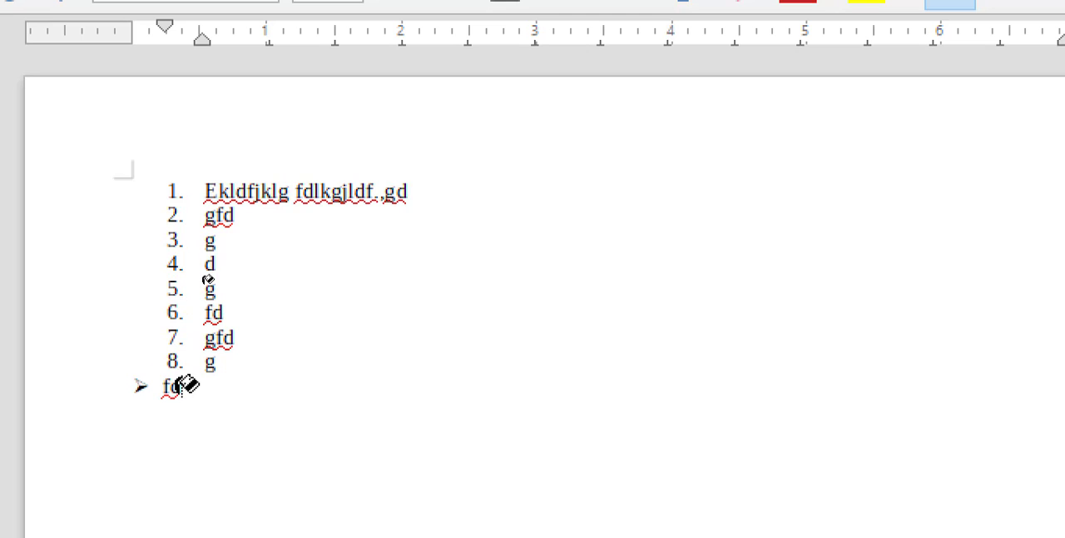
pyautogui.click(181, 386)
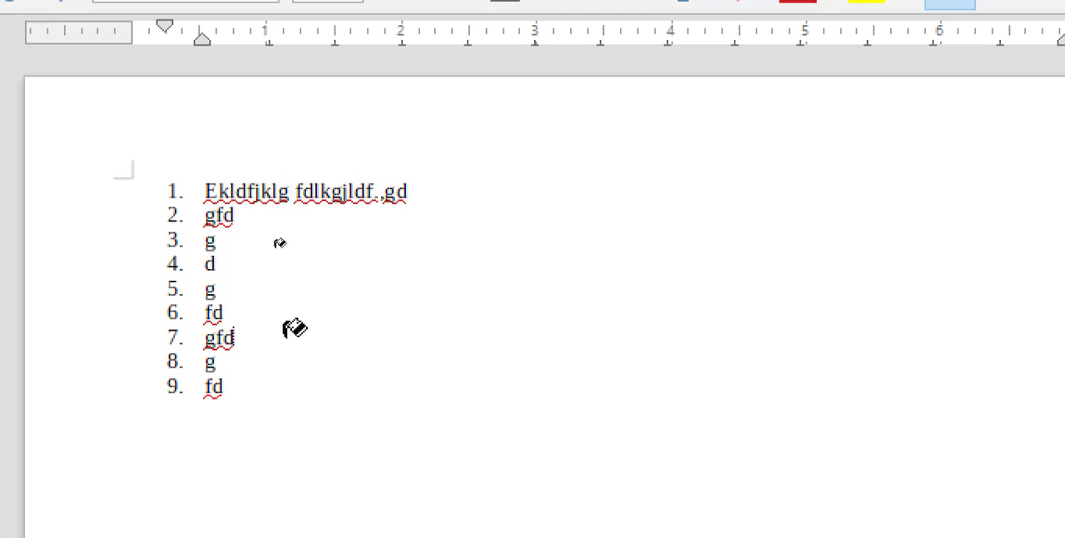
pyautogui.click(254, 250)
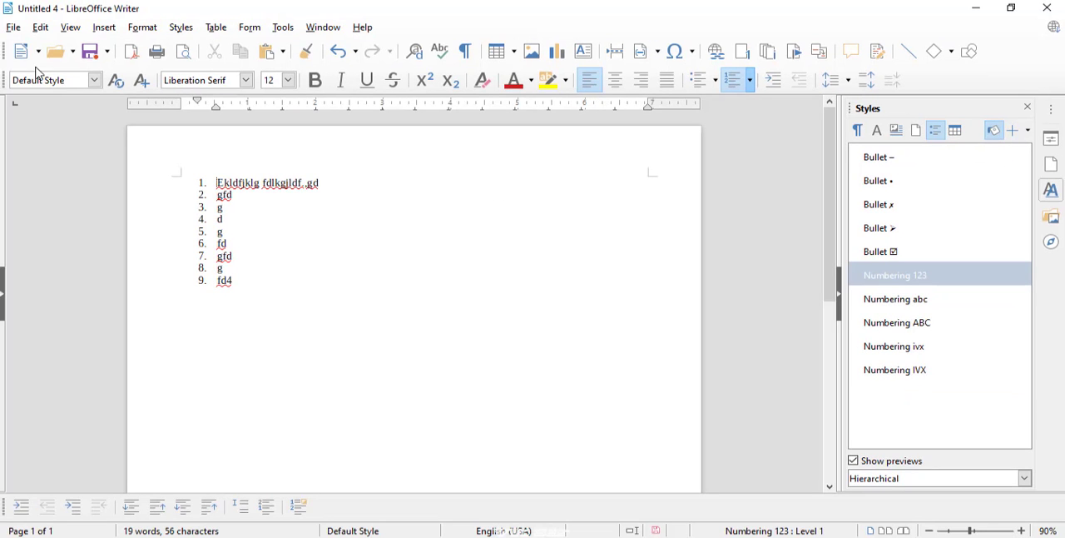
# Create a new text document and insert a table with three columns and two rows
pyautogui.click(38, 51)
pyautogui.click(48, 74)
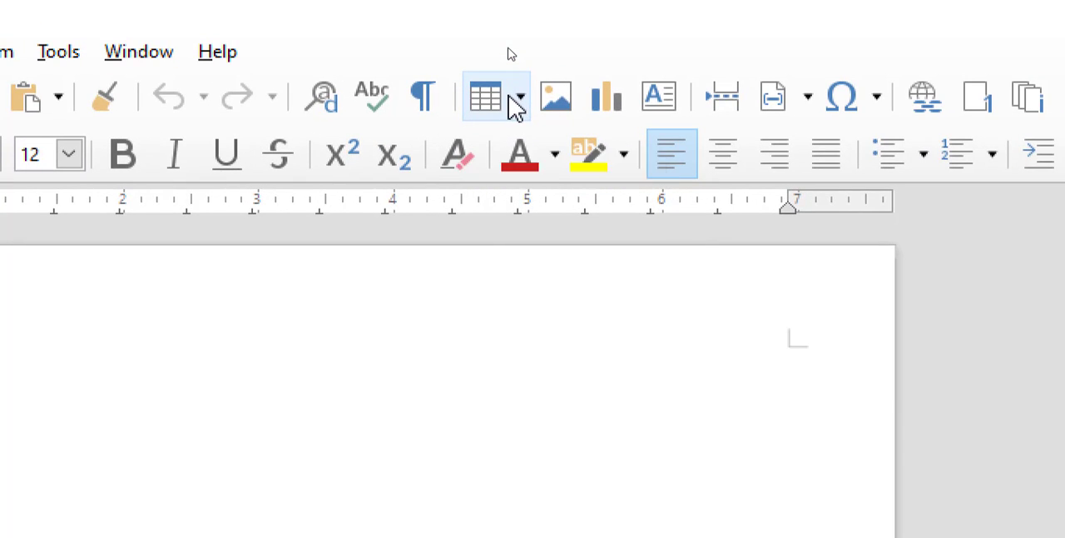
pyautogui.click(513, 51)
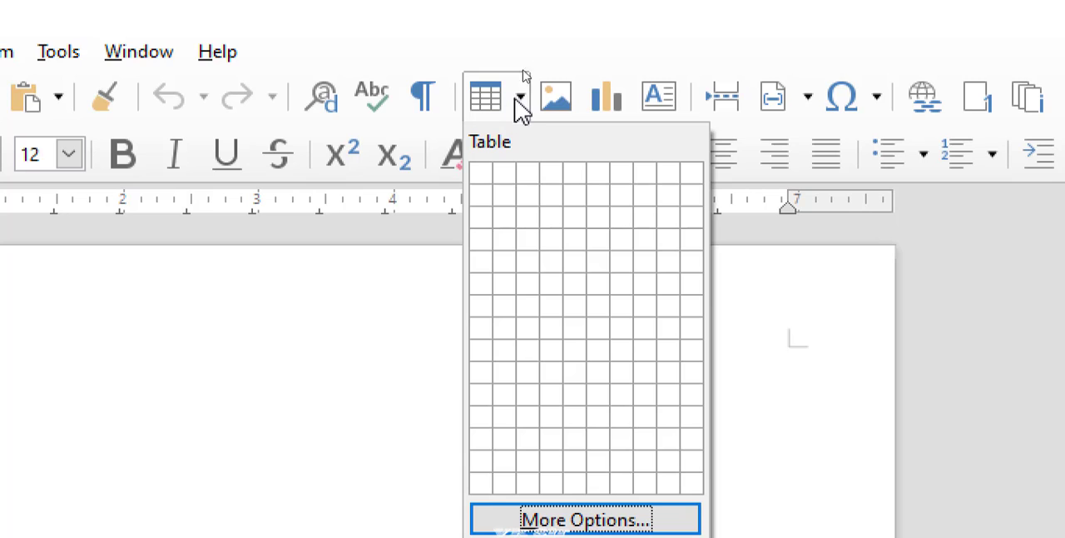
pyautogui.click(533, 207)
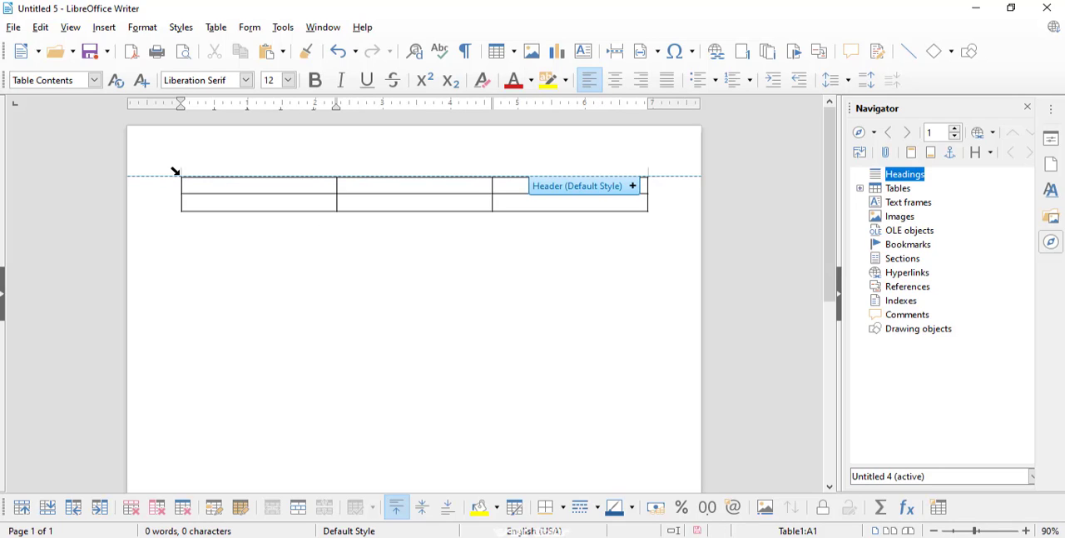
# Select the whole table and show the table styles in the Styles list
pyautogui.click(174, 171)
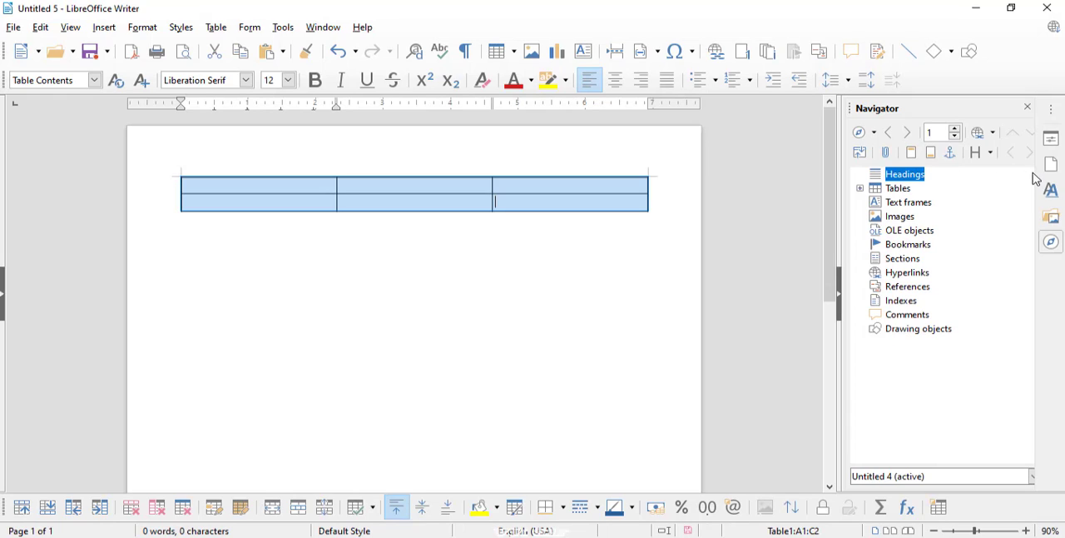
pyautogui.press('F11')
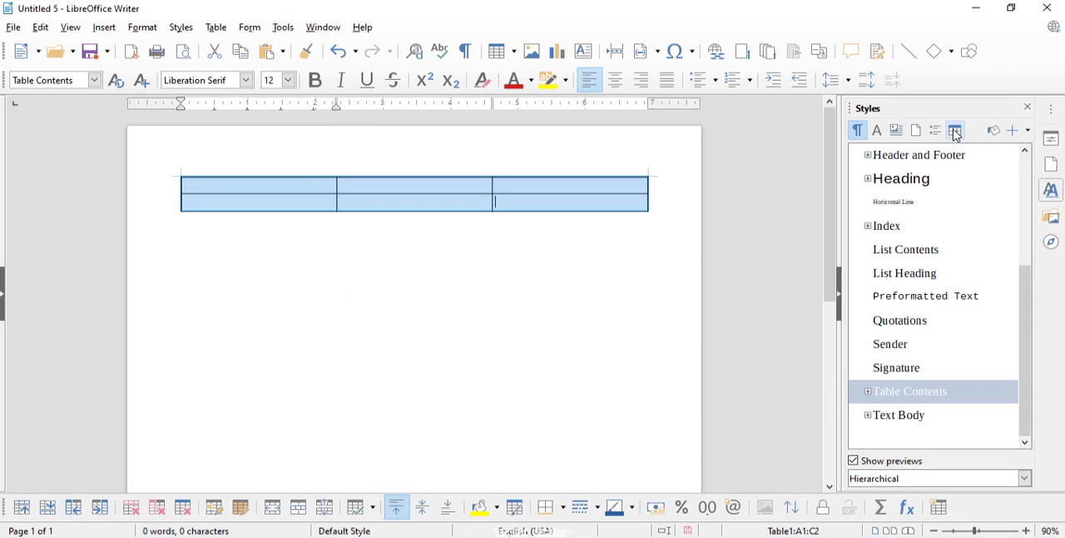
pyautogui.click(955, 131)
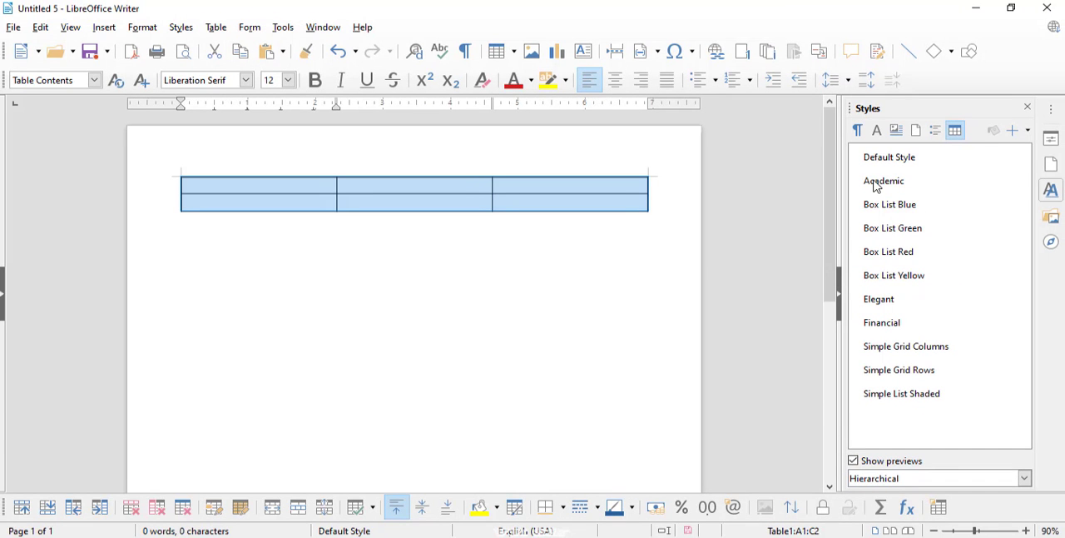
# Apply the Academic, Box List Blue, Box List Green and finally Box List Red styles to the table, and clear the selection
pyautogui.click(876, 182)
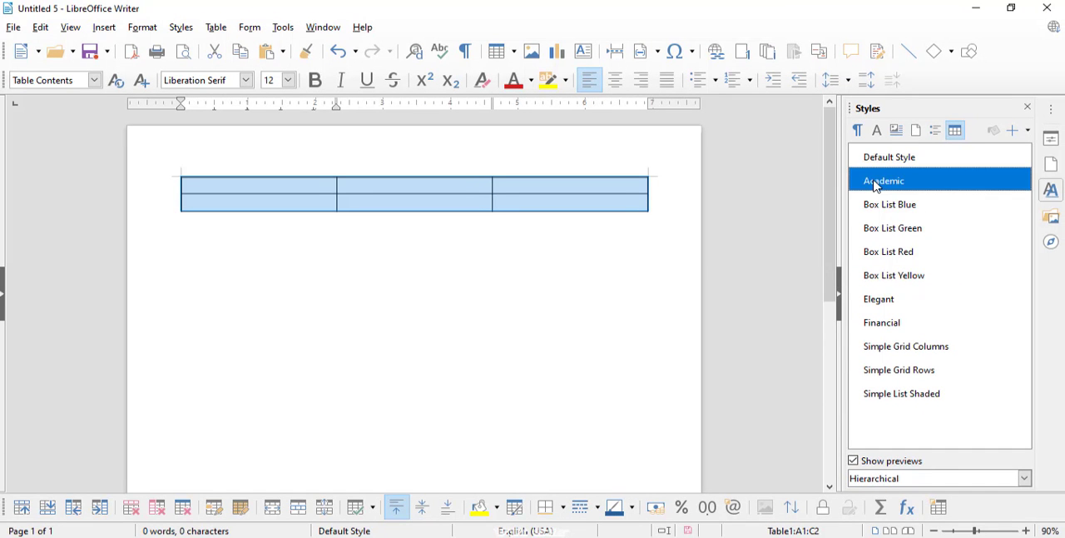
pyautogui.doubleClick(876, 183)
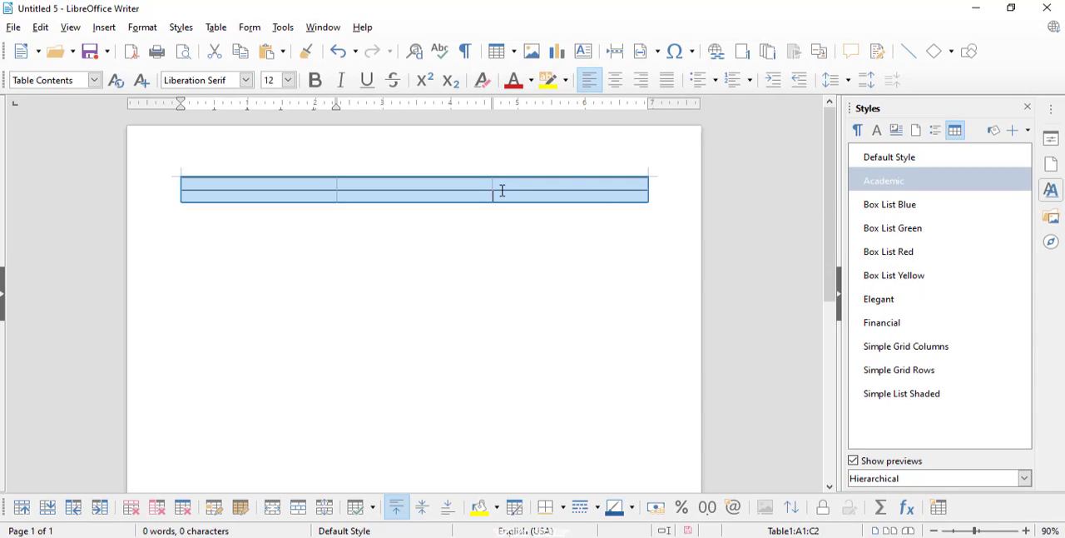
pyautogui.doubleClick(880, 208)
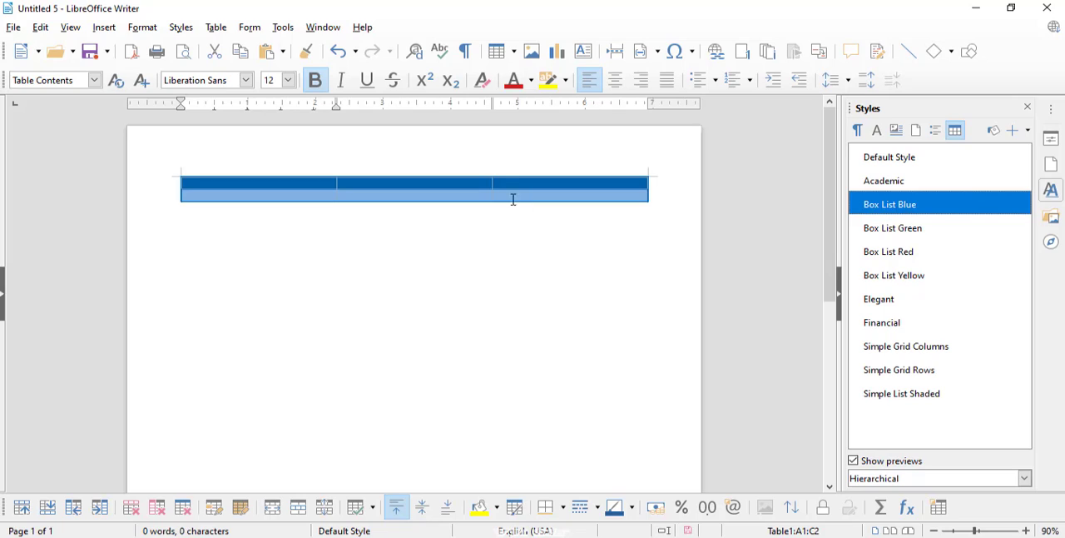
pyautogui.doubleClick(876, 236)
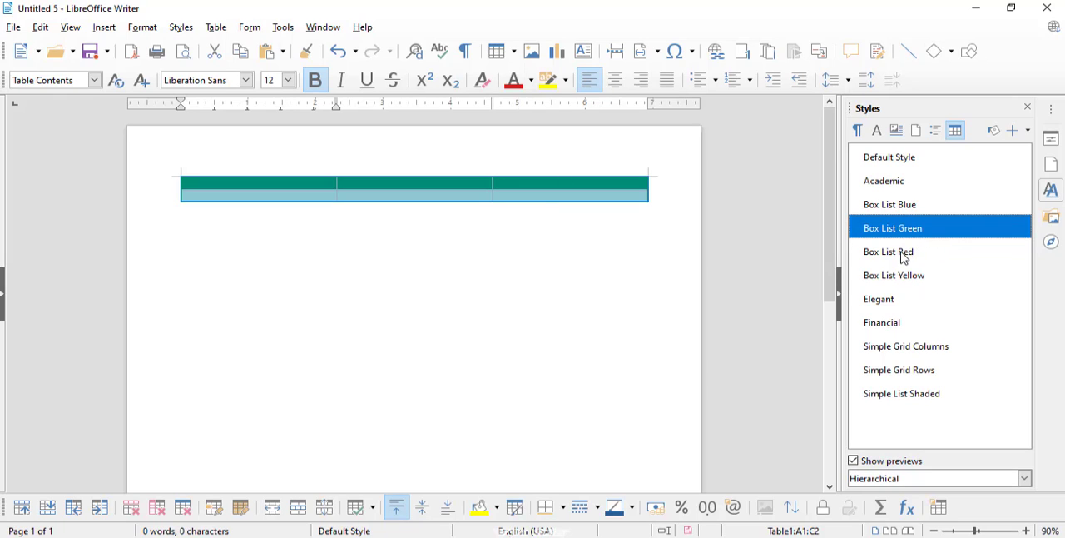
pyautogui.doubleClick(904, 257)
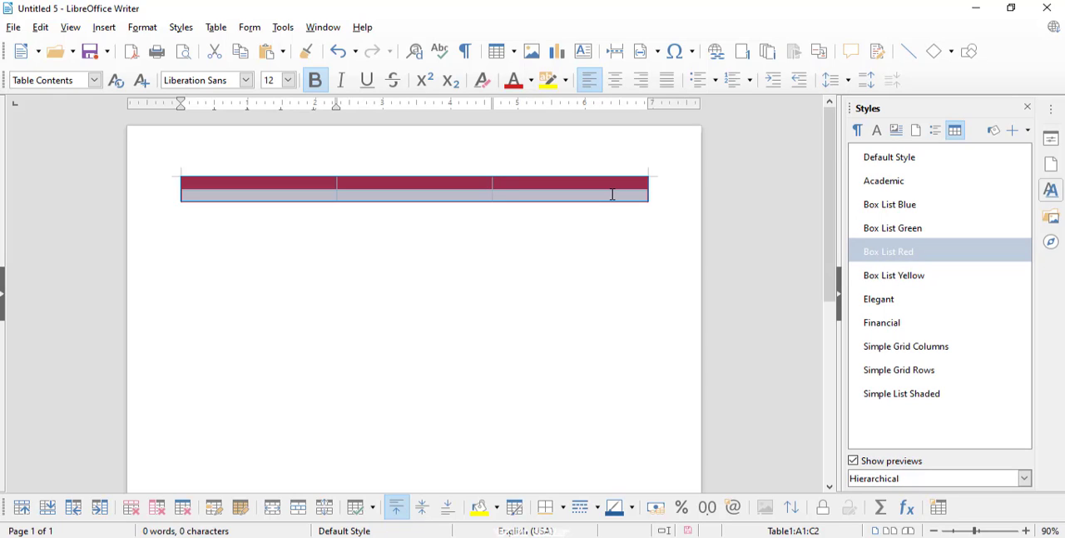
pyautogui.click(468, 184)
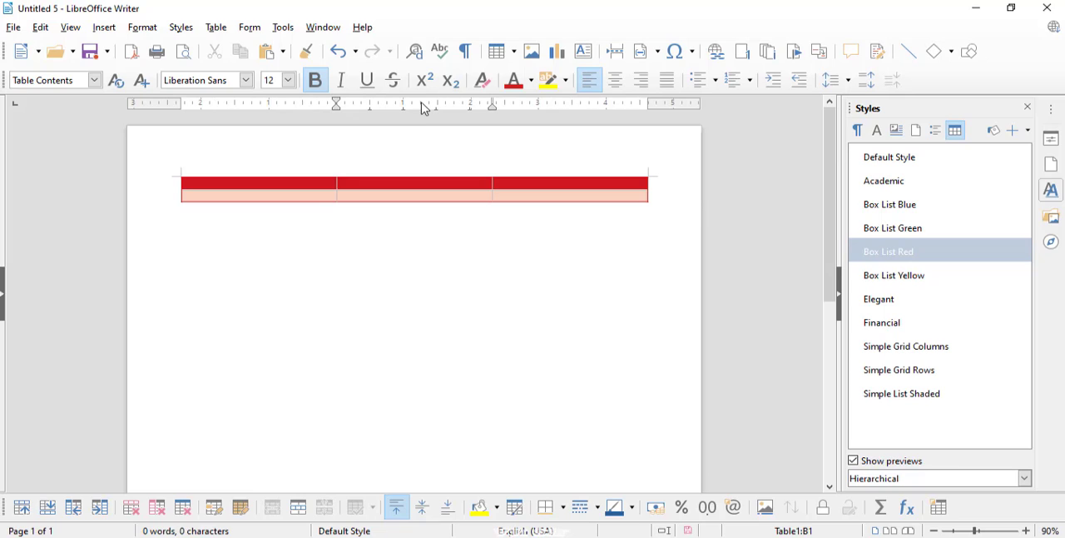
# Insert a second table with three columns and three rows below the red table
pyautogui.click(516, 50)
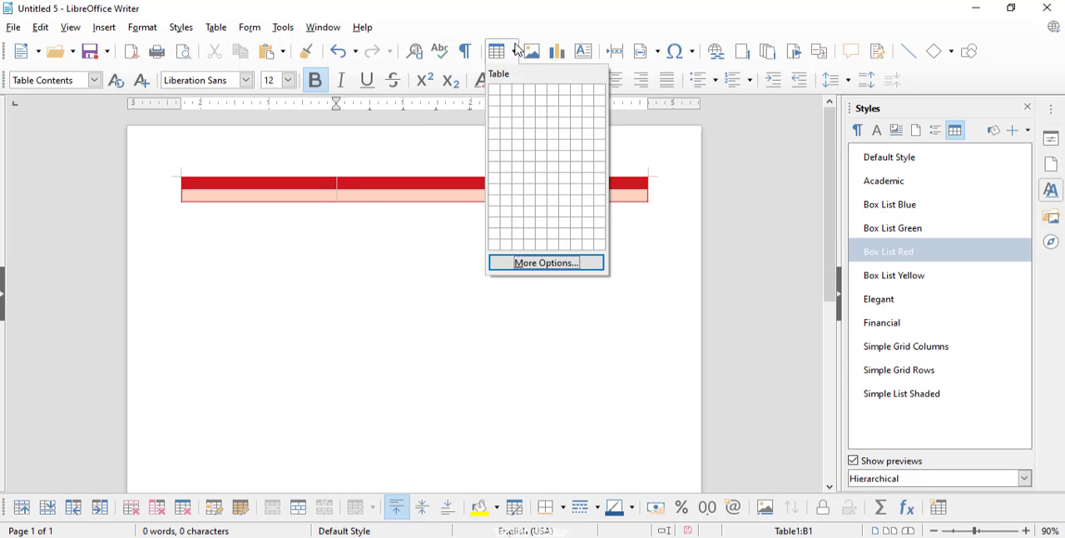
pyautogui.click(534, 117)
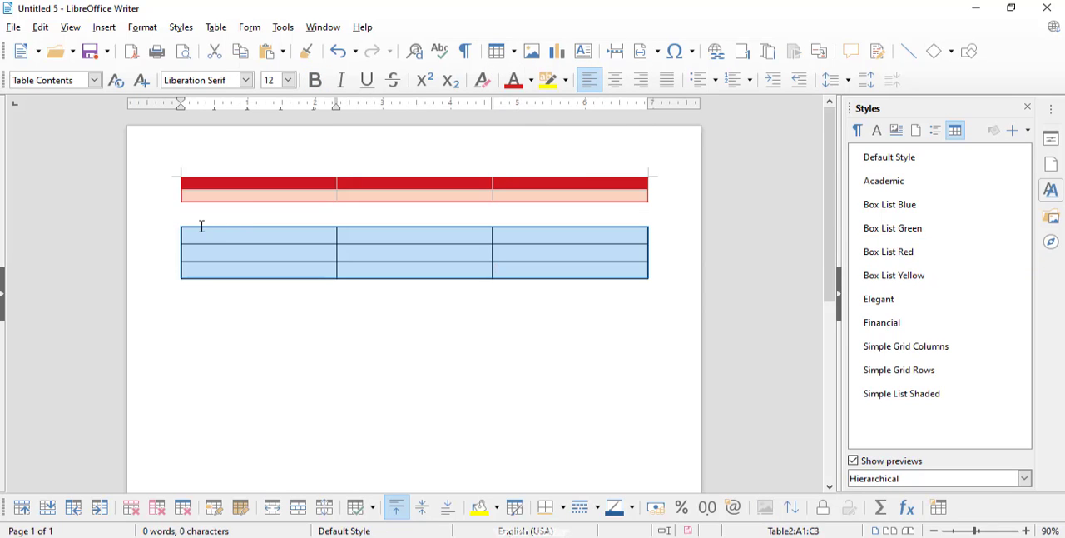
pyautogui.click(201, 226)
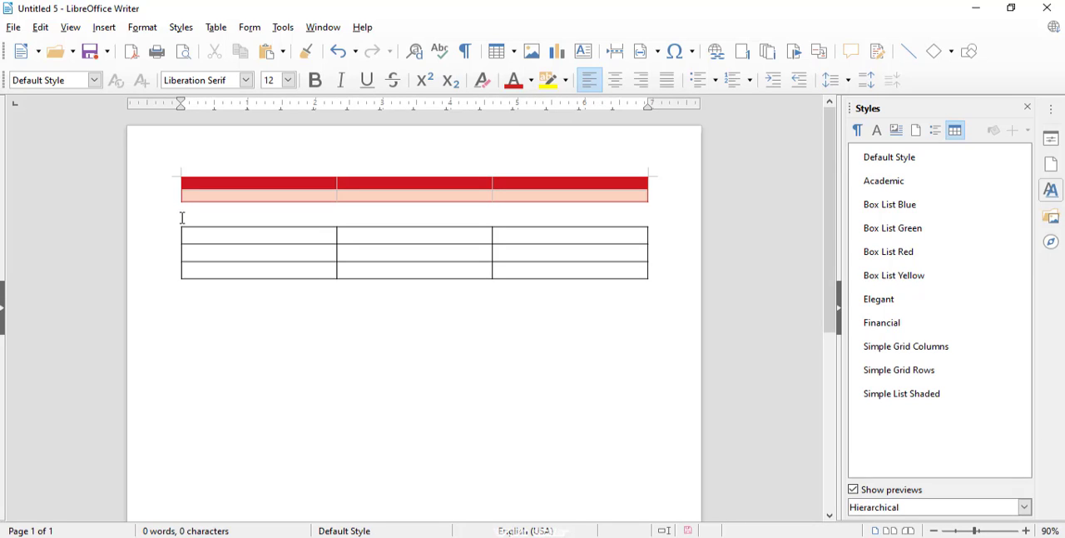
# Select the whole second table and apply the Box List Yellow style followed by the Elegant style
pyautogui.click(173, 220)
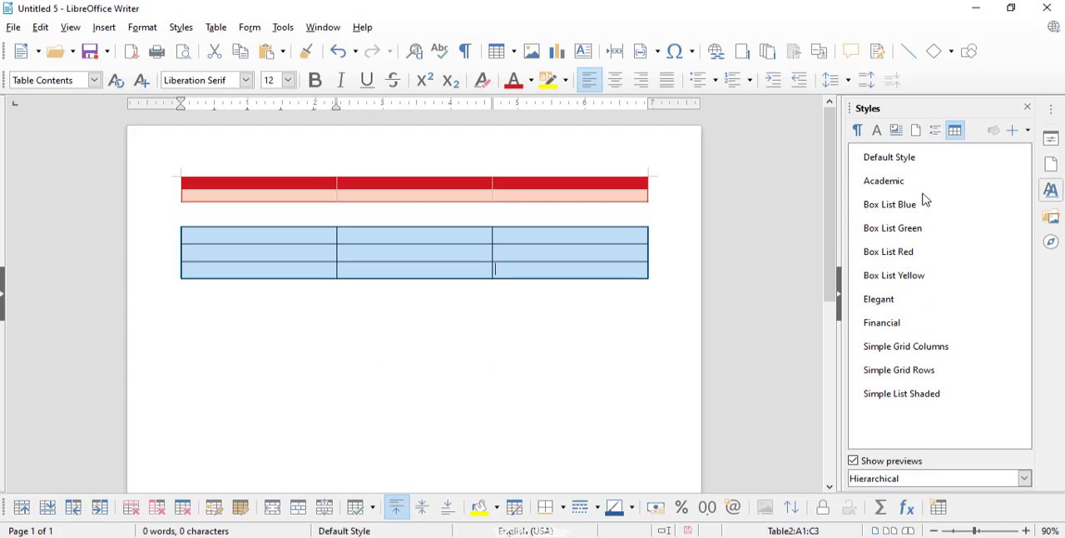
pyautogui.click(903, 280)
pyautogui.doubleClick(902, 279)
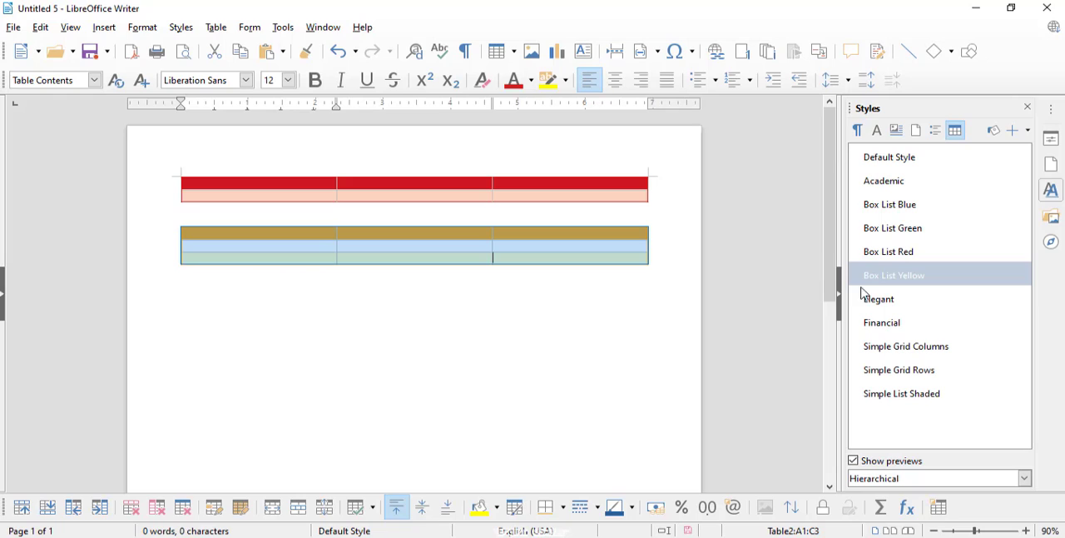
pyautogui.doubleClick(886, 303)
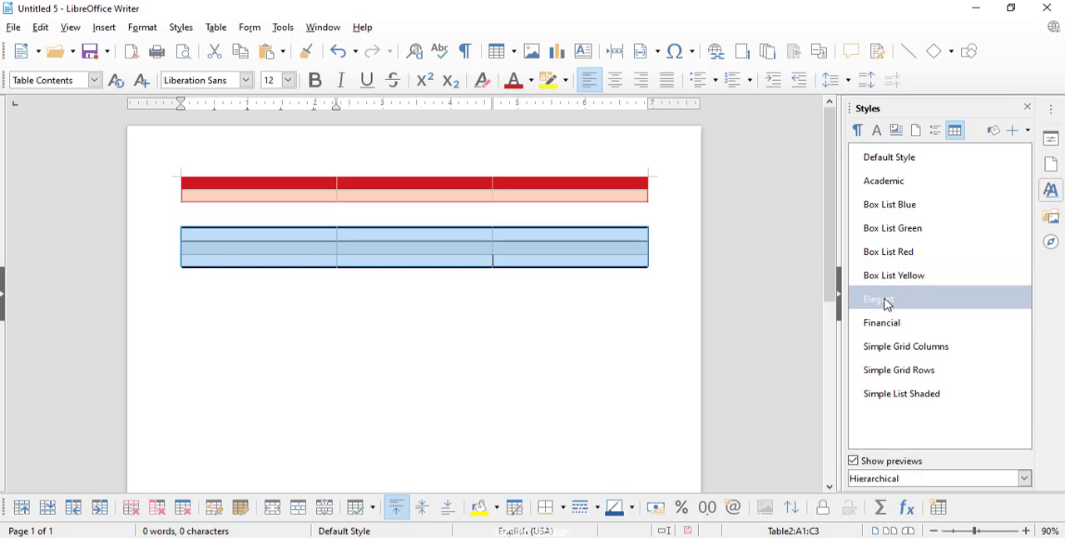
# Apply the Financial, Simple Grid Columns, Box List Red, Box List Green and finally Box List Blue styles to the selected second table
pyautogui.click(897, 323)
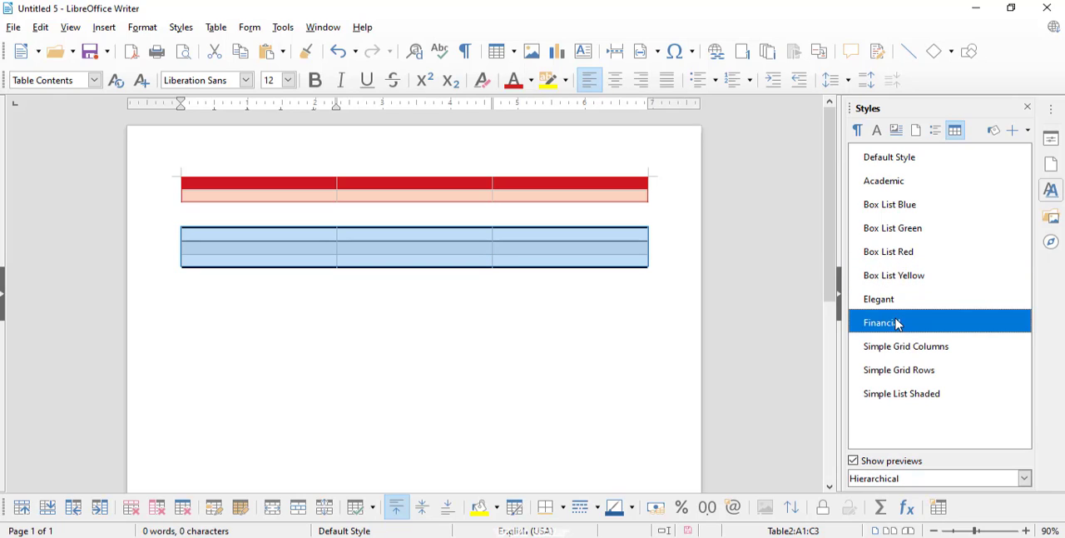
pyautogui.doubleClick(898, 323)
pyautogui.doubleClick(908, 347)
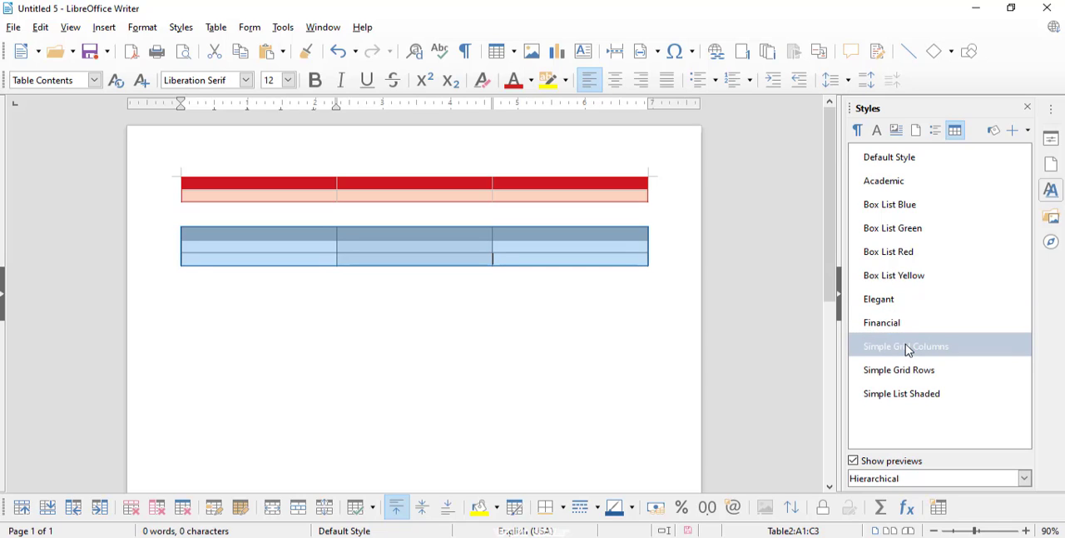
pyautogui.click(897, 280)
pyautogui.doubleClick(890, 257)
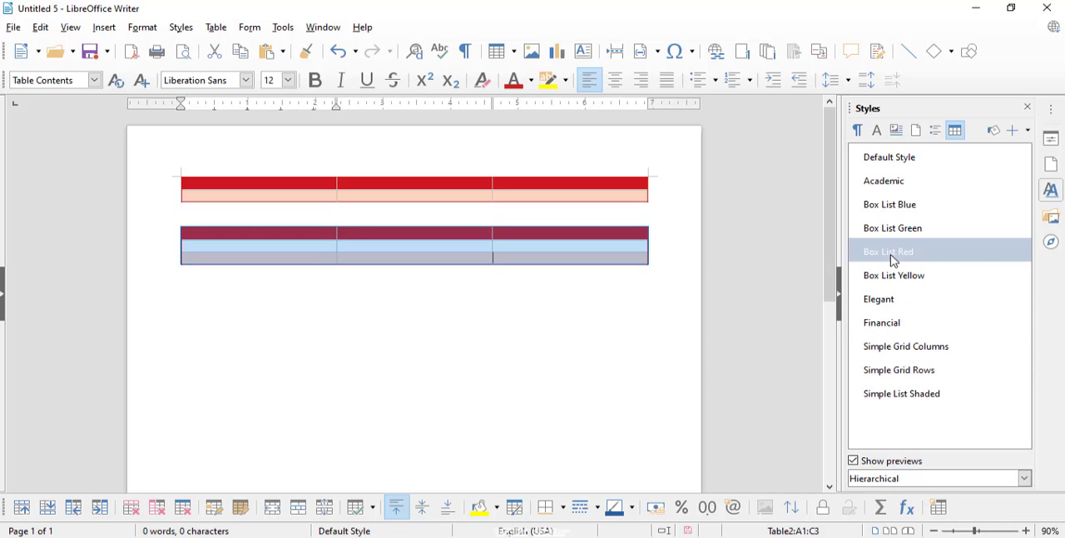
pyautogui.doubleClick(889, 233)
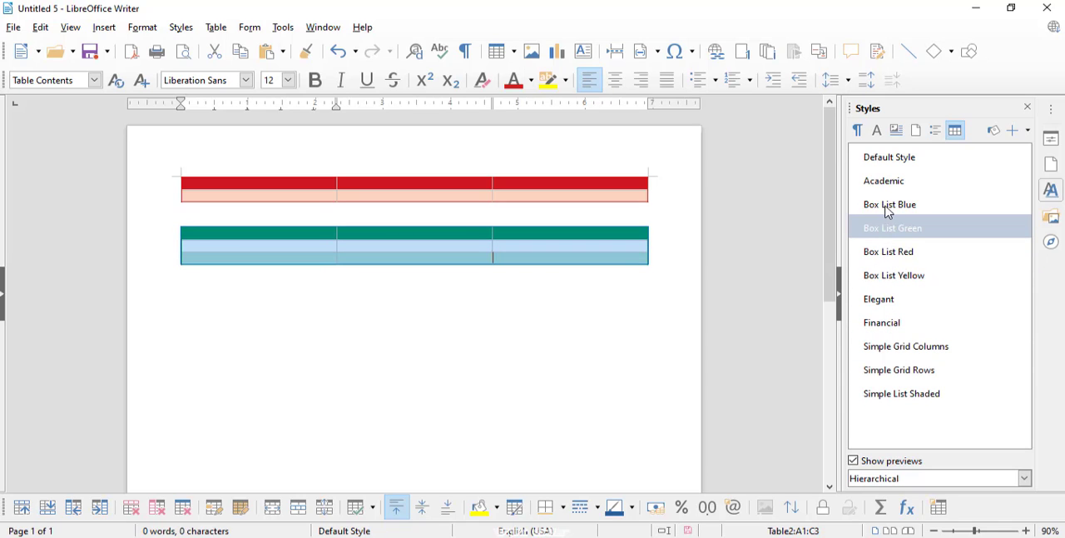
pyautogui.doubleClick(889, 209)
pyautogui.click(883, 185)
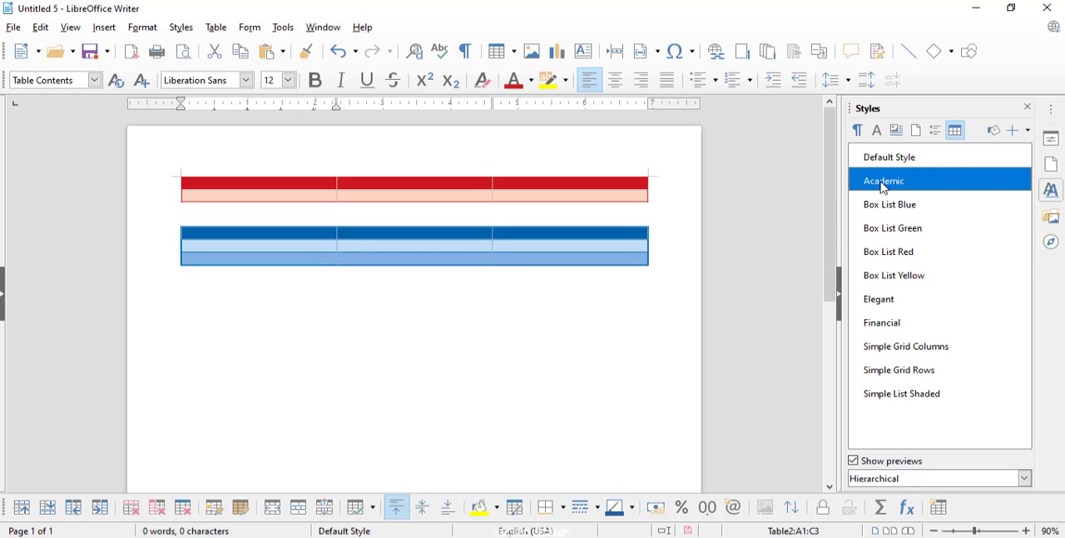
pyautogui.click(886, 165)
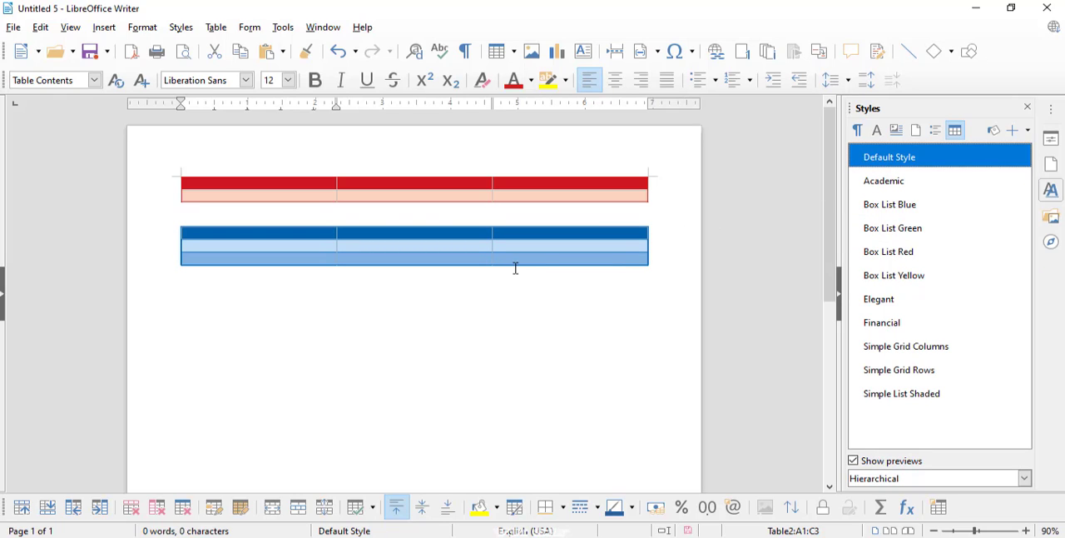